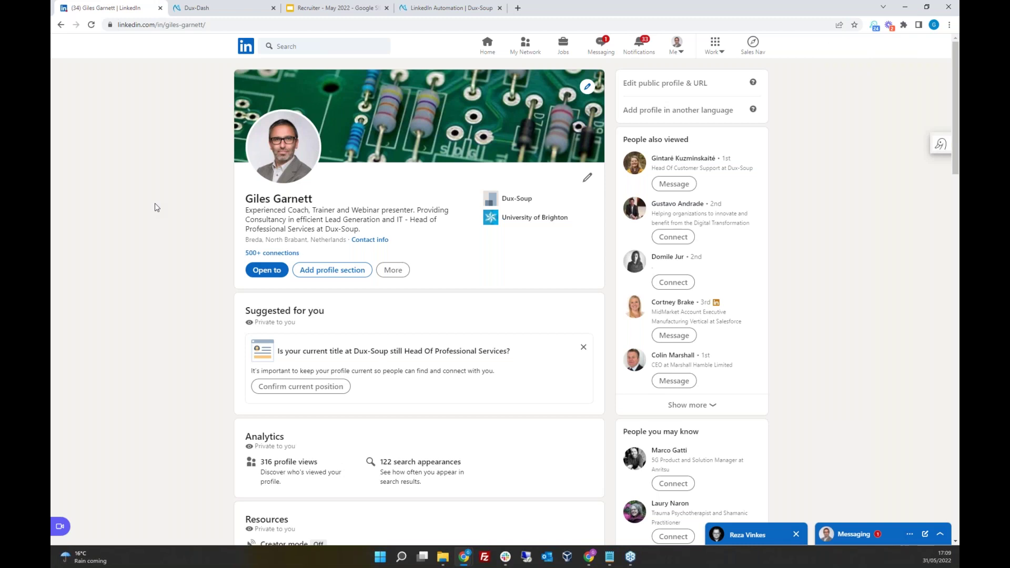
{"action": "left_click", "coordinate": [590, 559]}
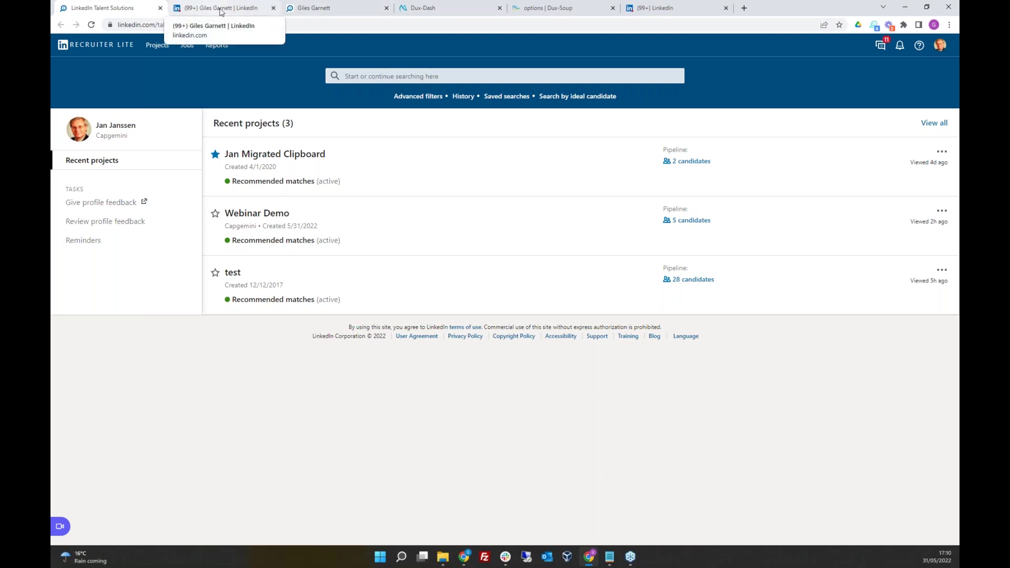
{"action": "left_click", "coordinate": [339, 11]}
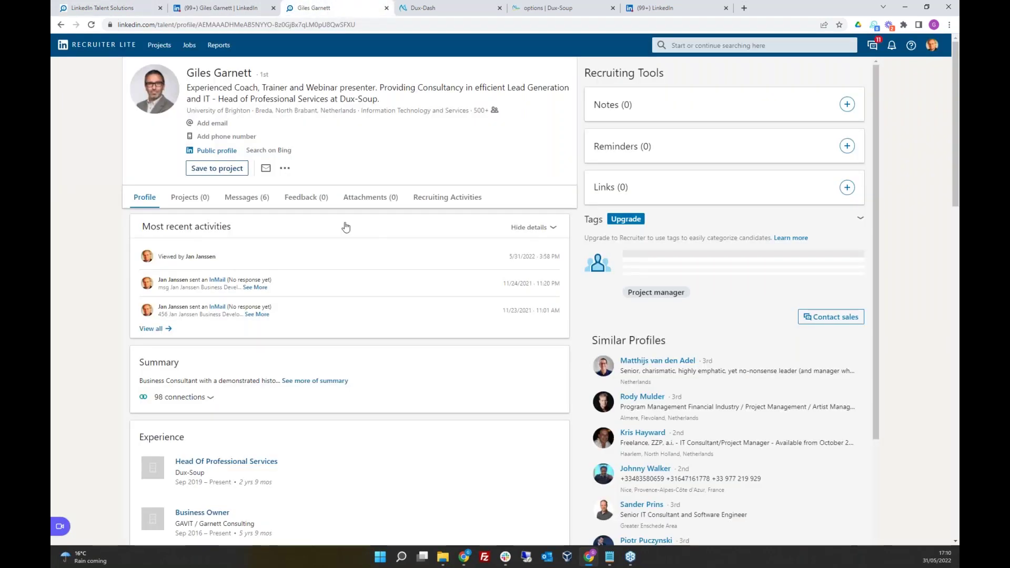
{"action": "left_click", "coordinate": [284, 169]}
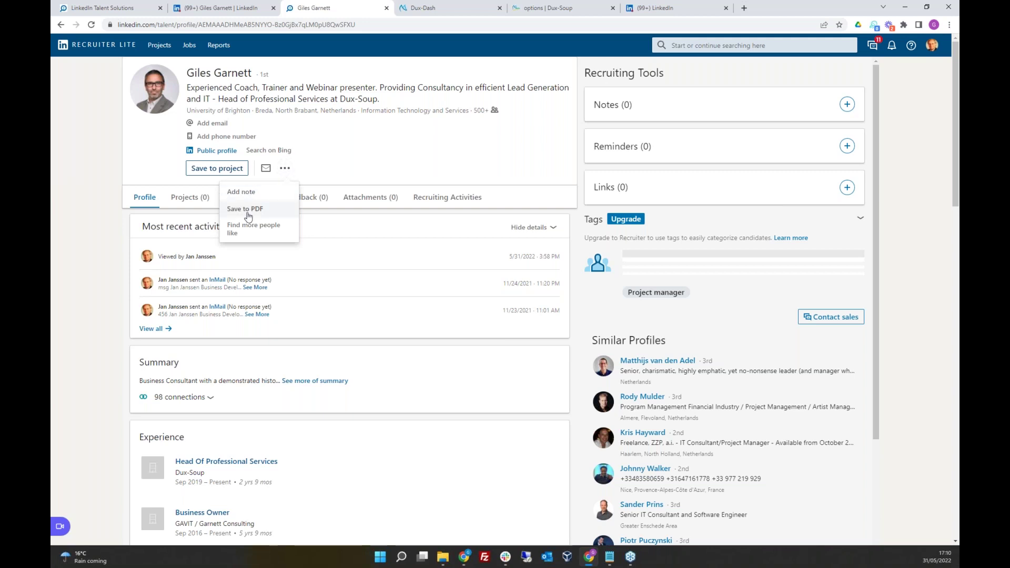
{"action": "left_click", "coordinate": [285, 168]}
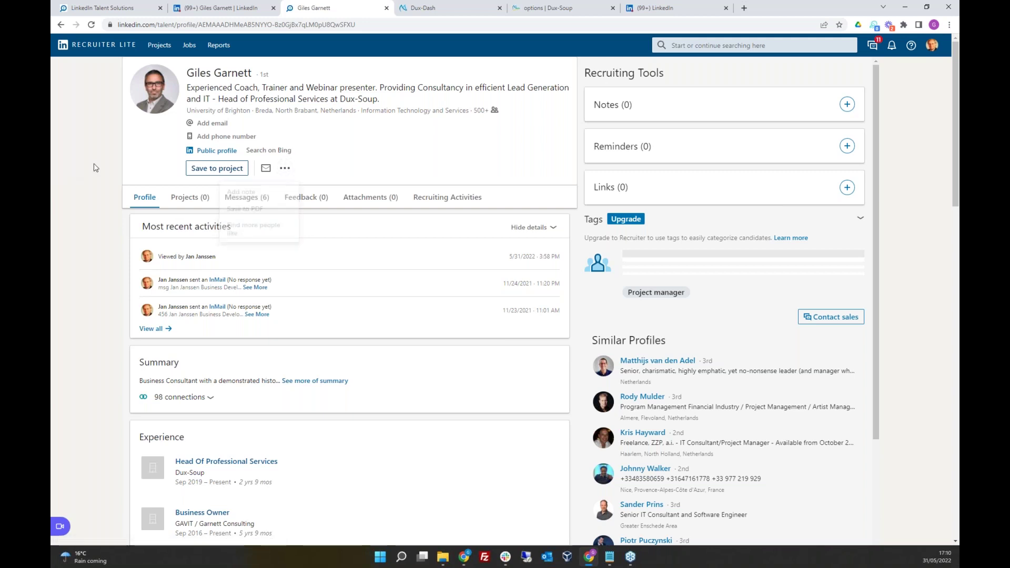
{"action": "left_click", "coordinate": [267, 168]}
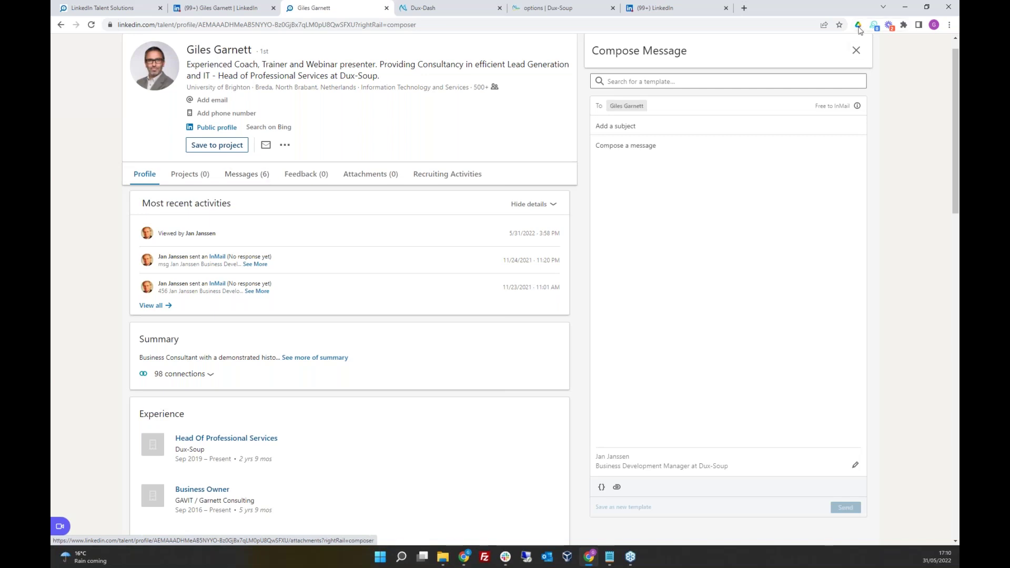
{"action": "left_click", "coordinate": [856, 51]}
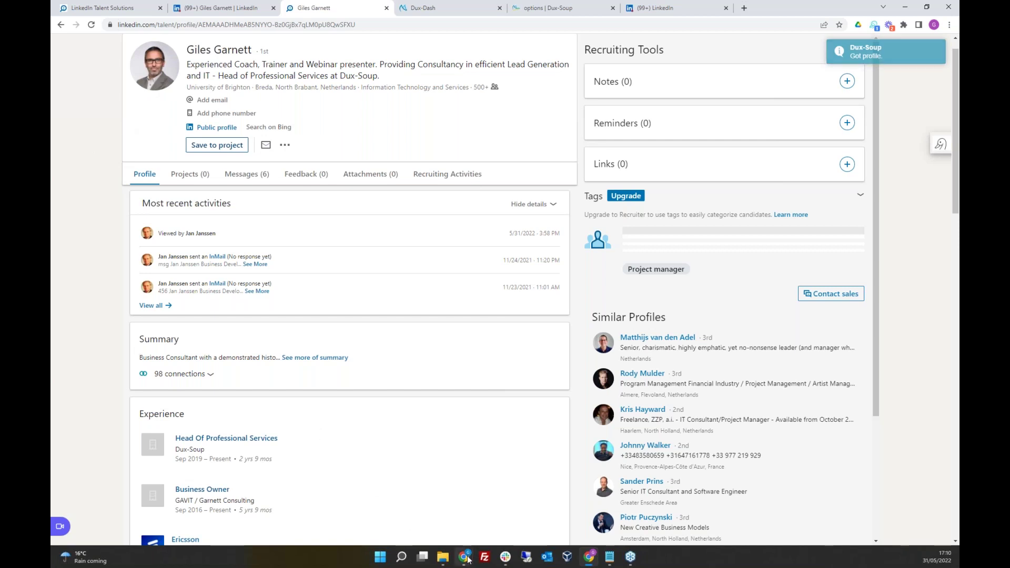
{"action": "mouse_move", "coordinate": [468, 559]}
{"action": "left_click", "coordinate": [356, 489]}
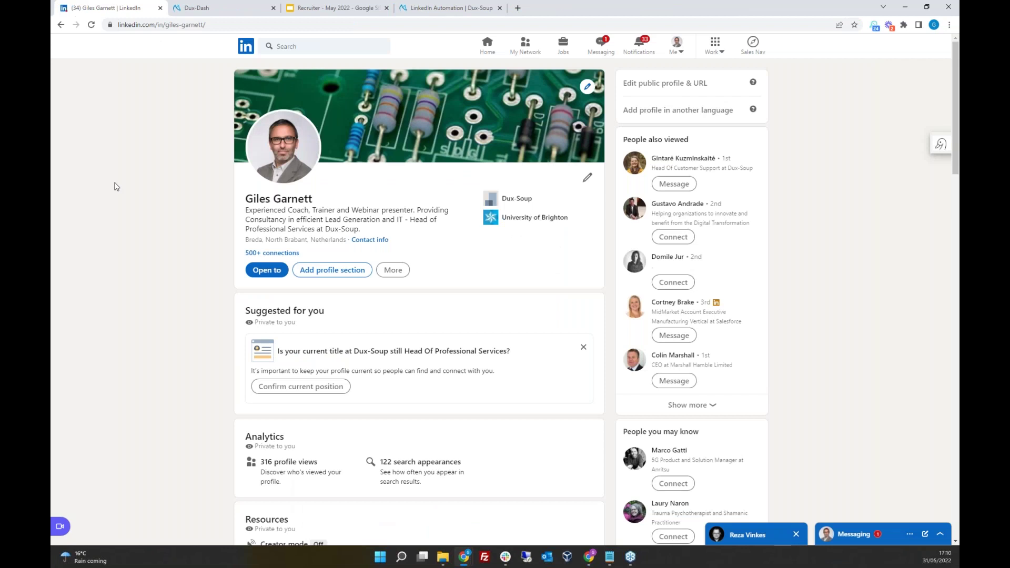
Search Sales Navigator for the user's own name, open the matching lead, then return to LinkedIn.
{"action": "left_click", "coordinate": [753, 44]}
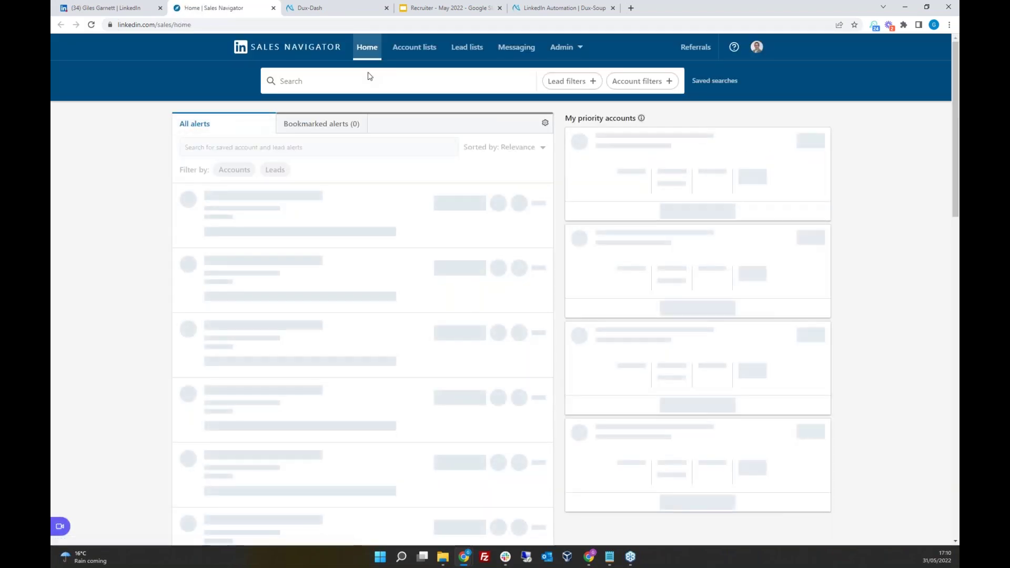
{"action": "type", "text": "giles"}
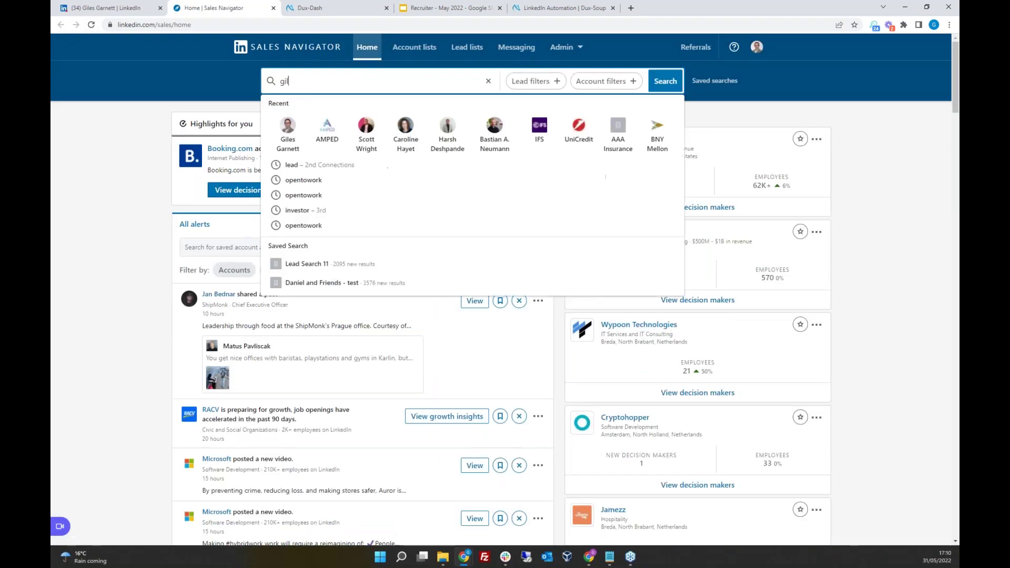
{"action": "left_click", "coordinate": [319, 125]}
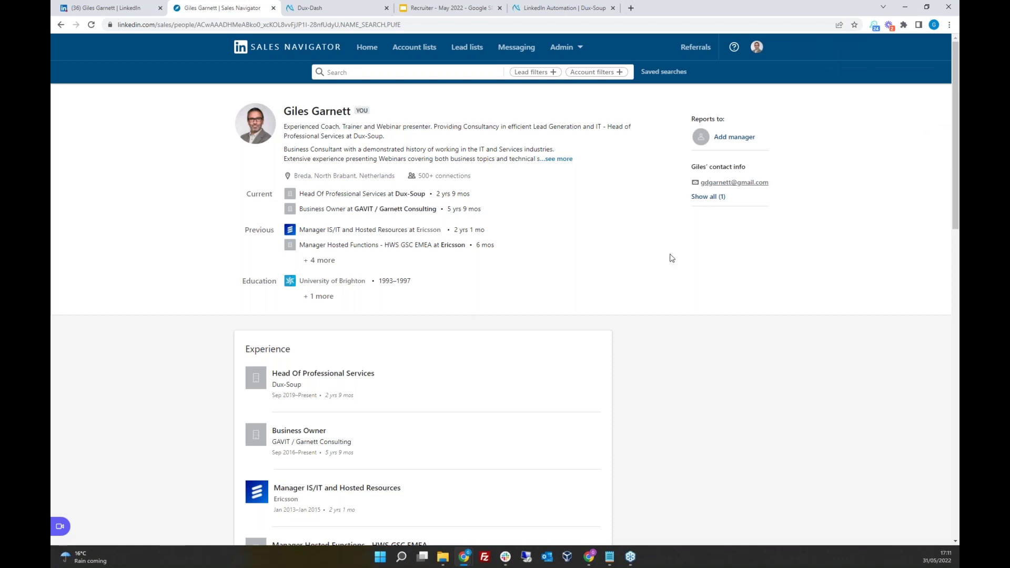
{"action": "left_click", "coordinate": [132, 10]}
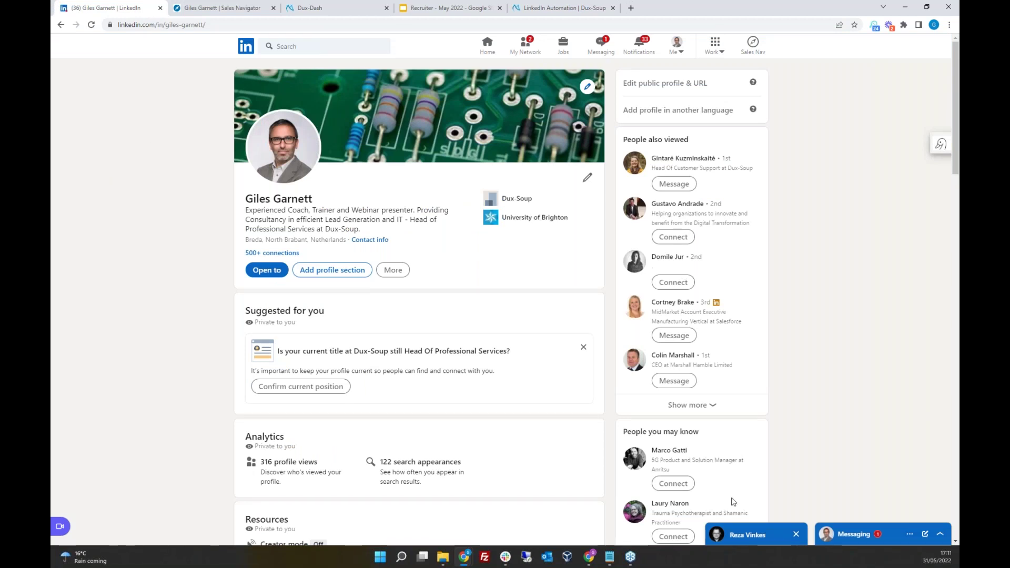
Close the chat conversation popup and bring the Recruiter profile window forward.
{"action": "left_click", "coordinate": [796, 534]}
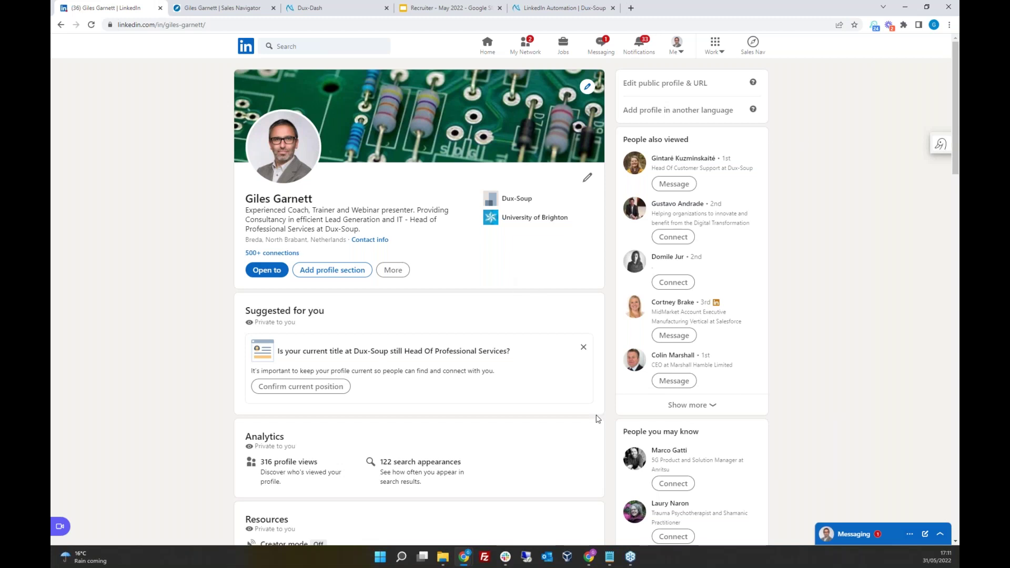
{"action": "mouse_move", "coordinate": [588, 559]}
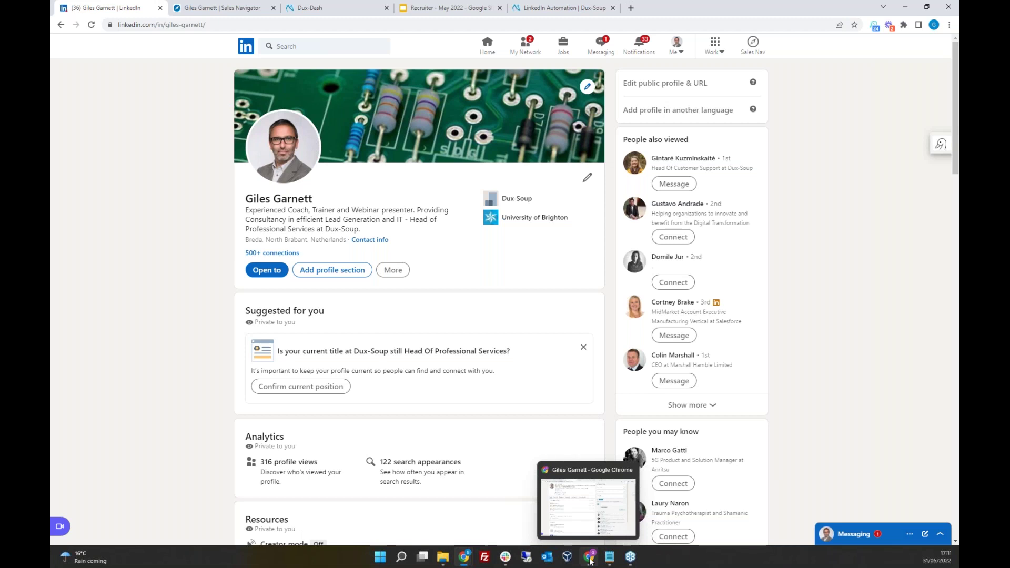
{"action": "left_click", "coordinate": [588, 526]}
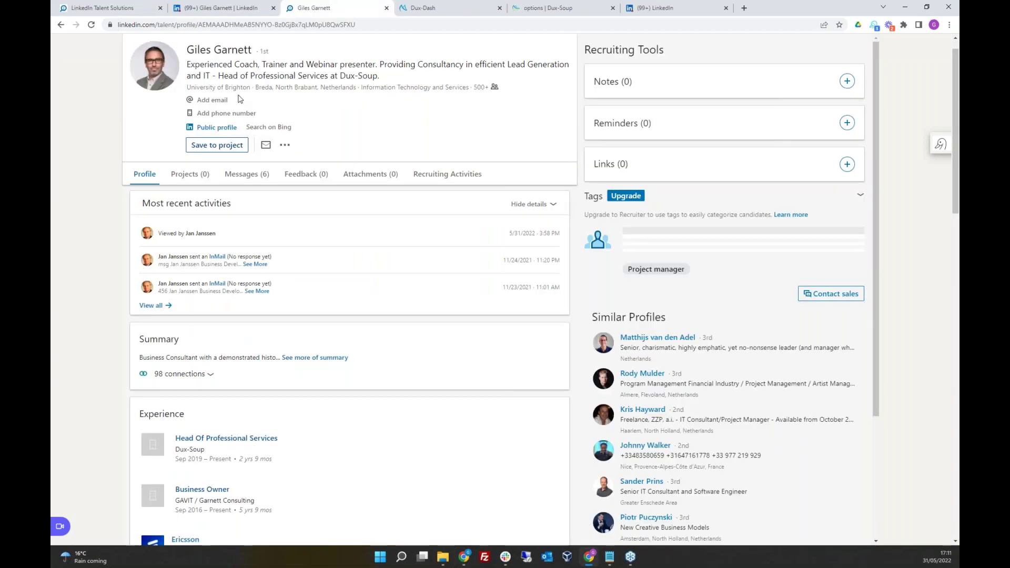
Close the candidate's Recruiter profile and LinkedIn profile tabs, leaving Recruiter Lite home.
{"action": "left_click", "coordinate": [117, 10]}
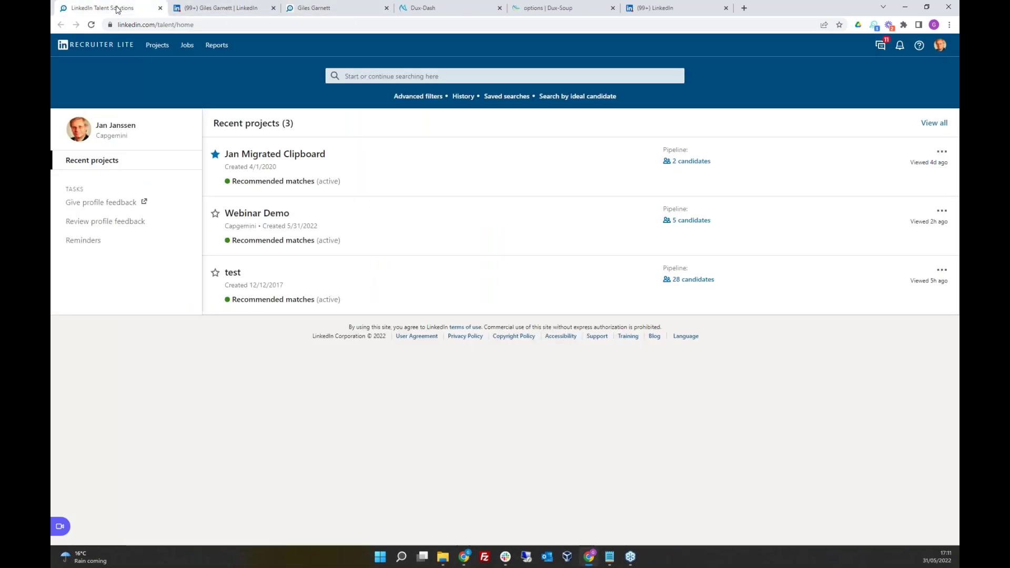
{"action": "left_click", "coordinate": [387, 8]}
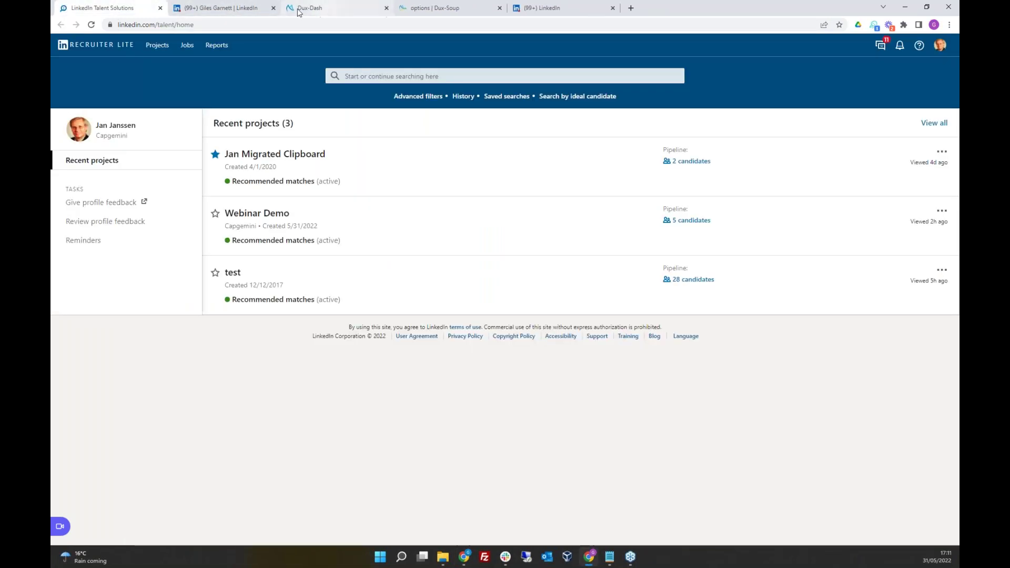
{"action": "left_click", "coordinate": [260, 10]}
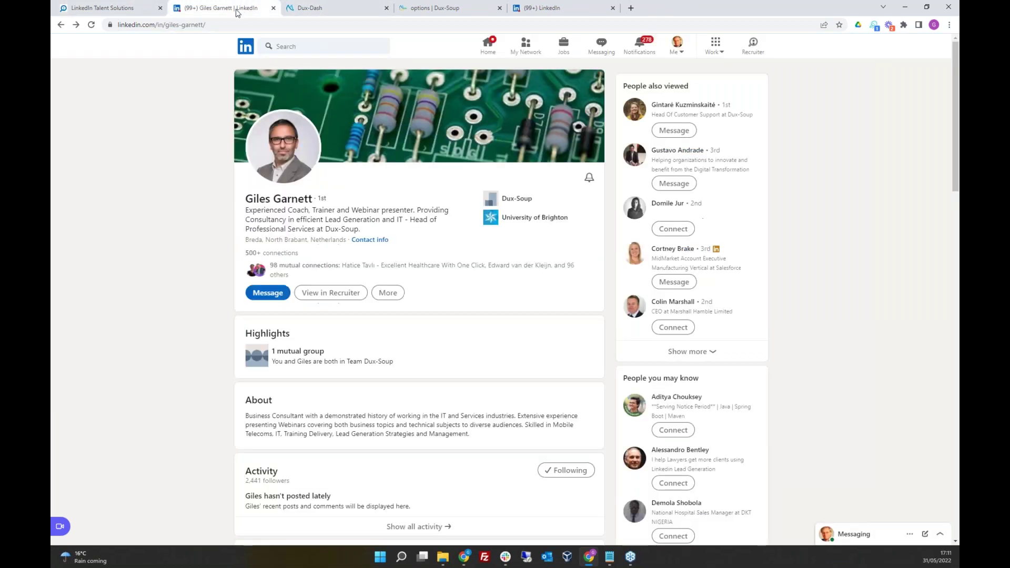
{"action": "left_click", "coordinate": [273, 8]}
{"action": "left_click", "coordinate": [121, 9]}
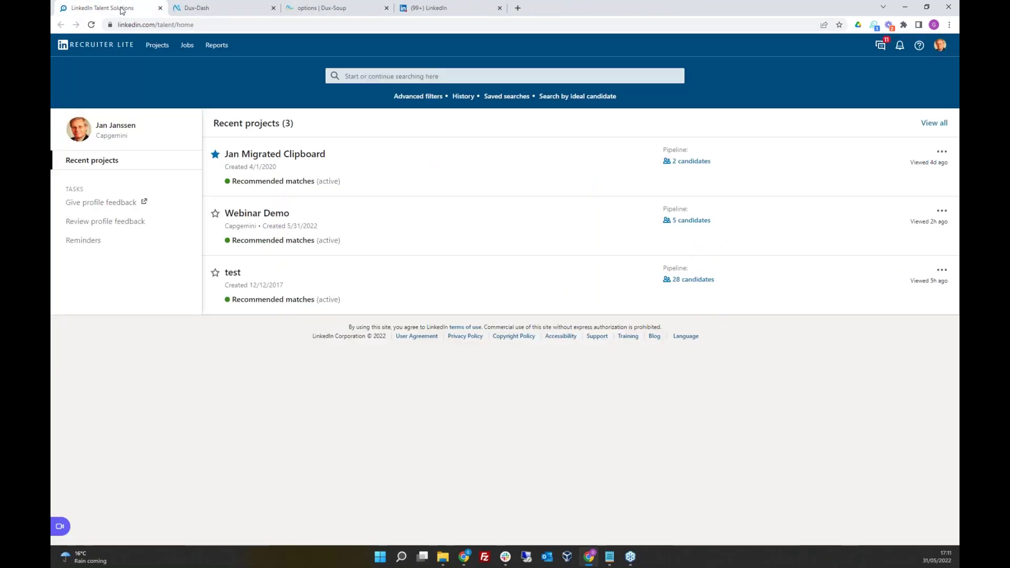
Search Recruiter candidates by the 'Field Services Engineer' job title and scan the 240K+ results.
{"action": "left_click", "coordinate": [412, 77]}
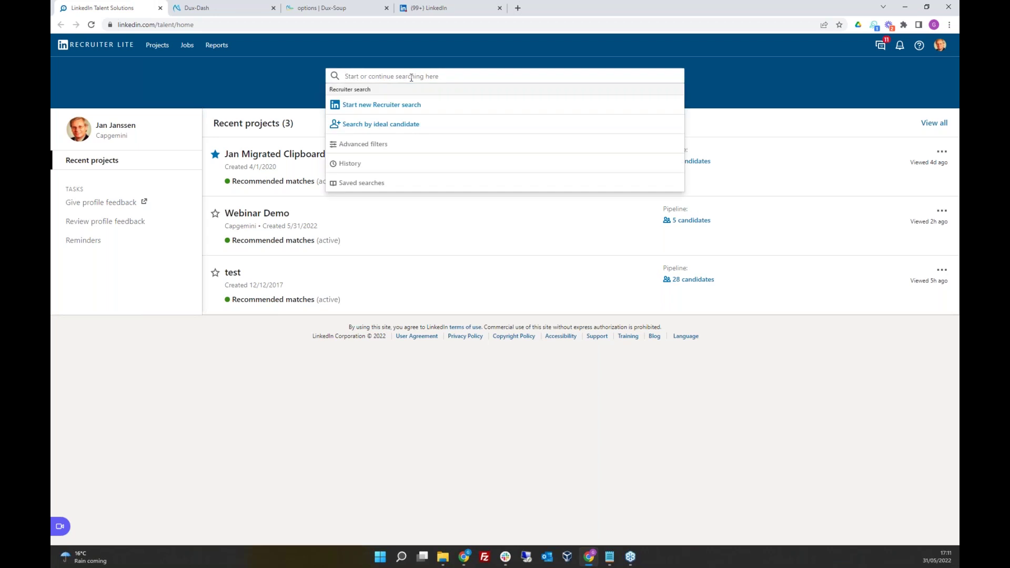
{"action": "type", "text": "field servve"}
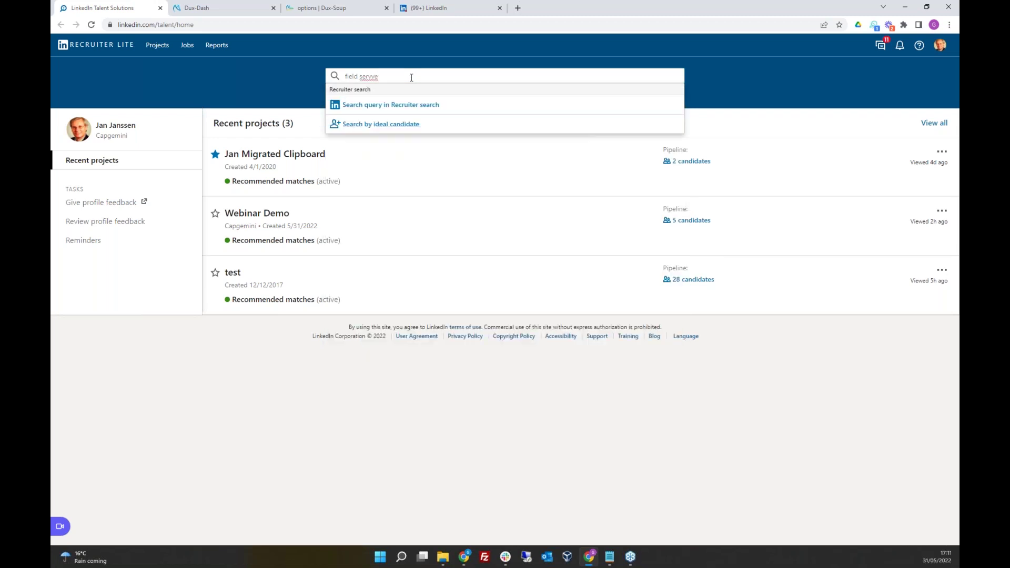
{"action": "key", "text": "BackSpace"}
{"action": "key", "text": "BackSpace"}
{"action": "type", "text": "ices"}
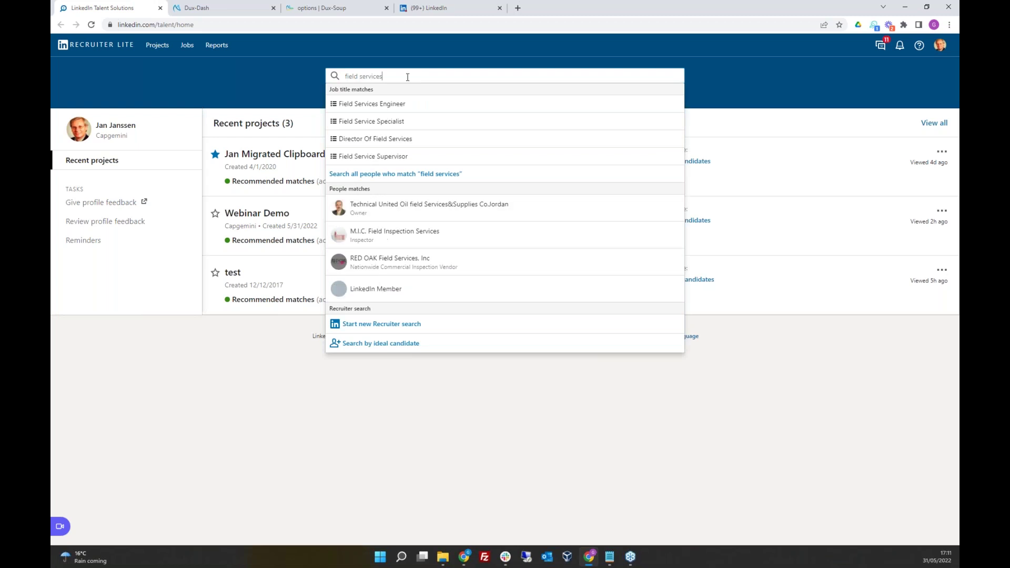
{"action": "left_click", "coordinate": [390, 108]}
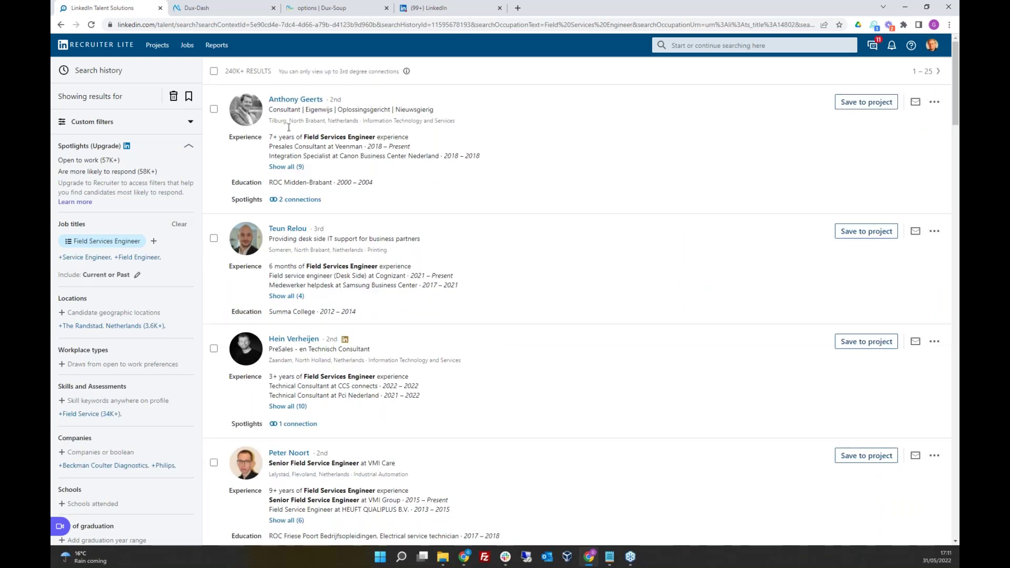
{"action": "scroll", "coordinate": [120, 272], "scroll_direction": "down", "scroll_amount": 5}
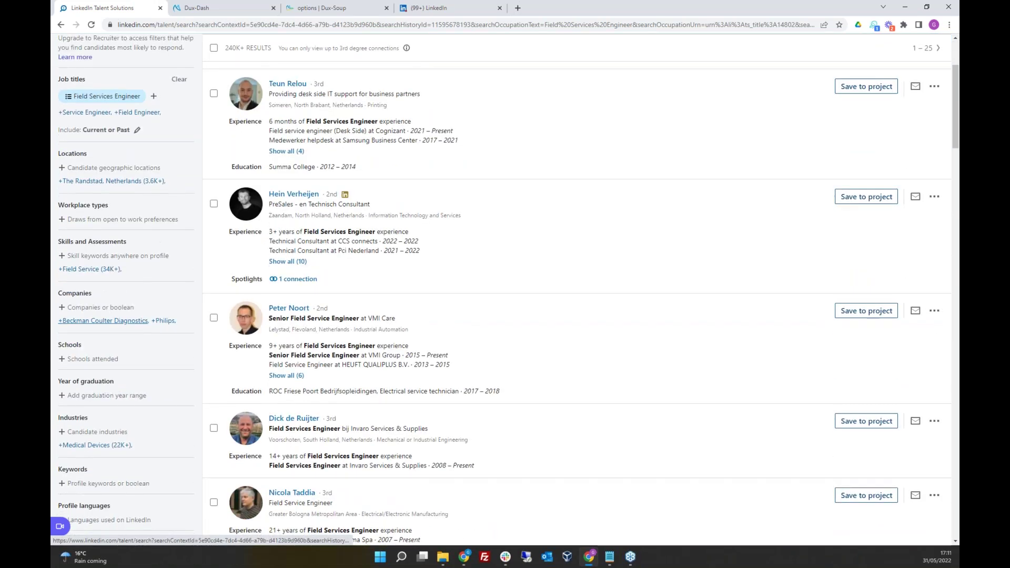
{"action": "scroll", "coordinate": [127, 327], "scroll_direction": "up", "scroll_amount": 5}
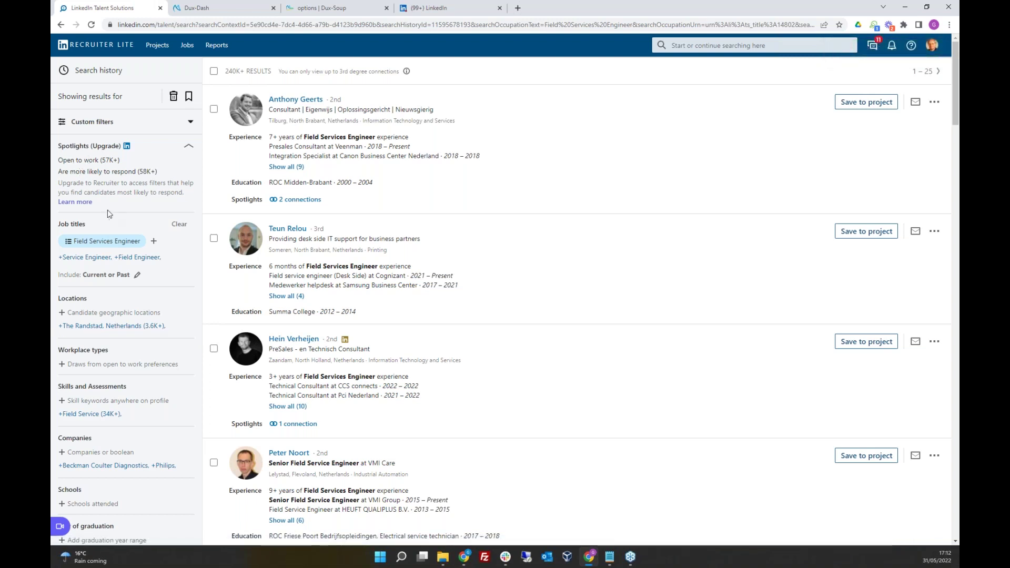
{"action": "scroll", "coordinate": [505, 289], "scroll_direction": "down", "scroll_amount": 1}
{"action": "scroll", "coordinate": [181, 402], "scroll_direction": "down", "scroll_amount": 4}
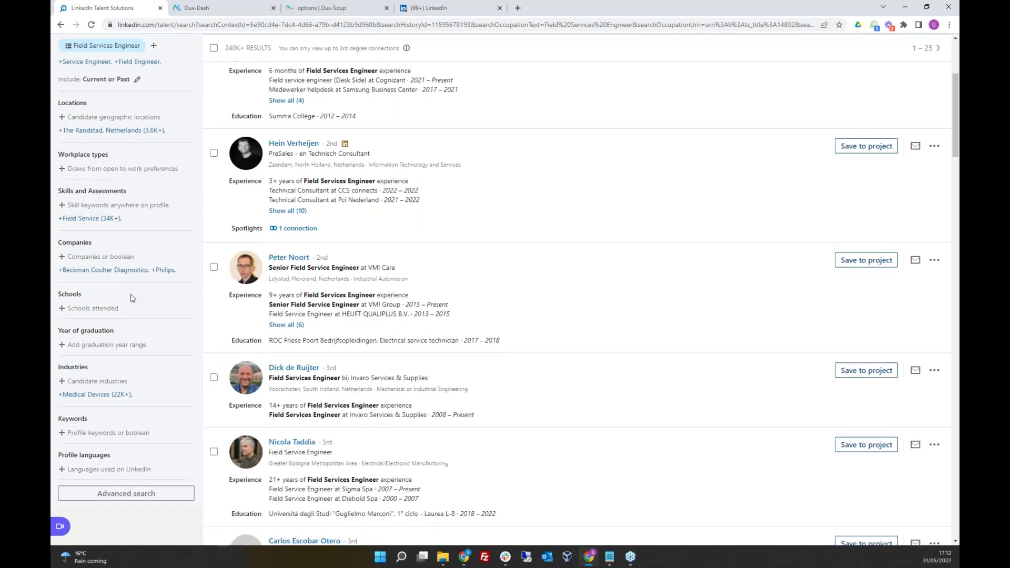
{"action": "scroll", "coordinate": [159, 217], "scroll_direction": "up", "scroll_amount": 5}
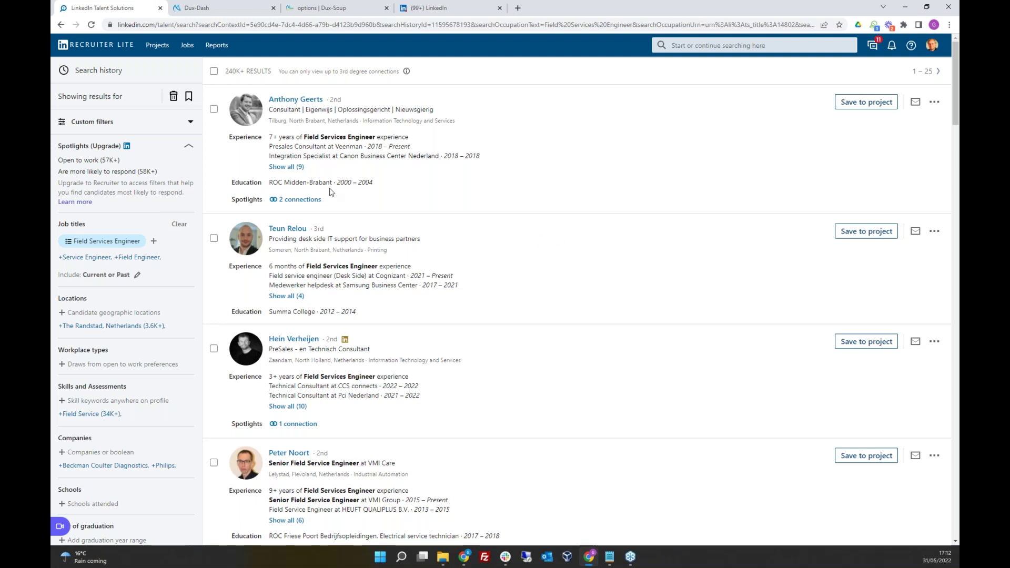
Open the first Field Services Engineer candidate's profile, look through it, and close it.
{"action": "left_click", "coordinate": [287, 100]}
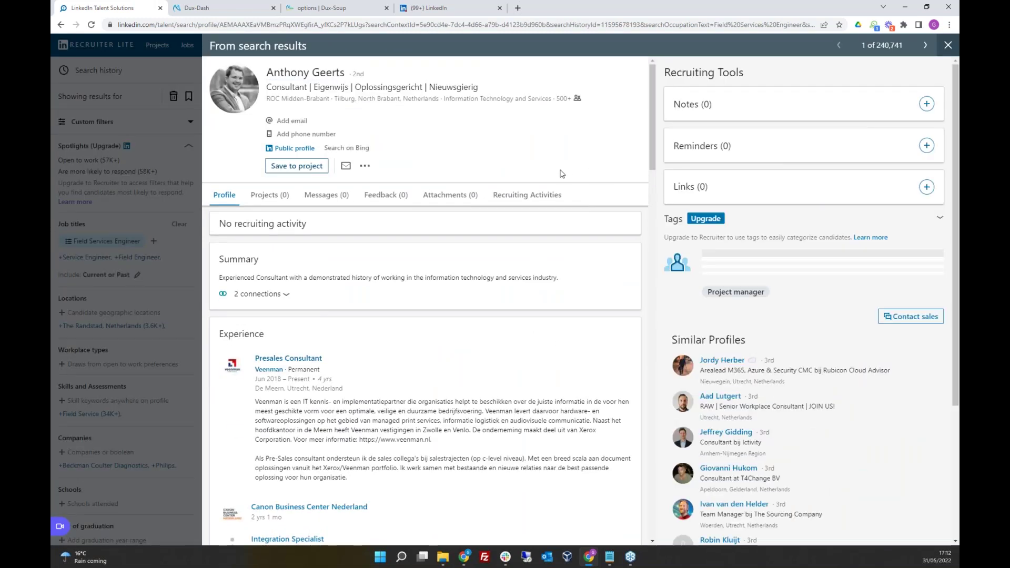
{"action": "scroll", "coordinate": [604, 264], "scroll_direction": "down", "scroll_amount": 15}
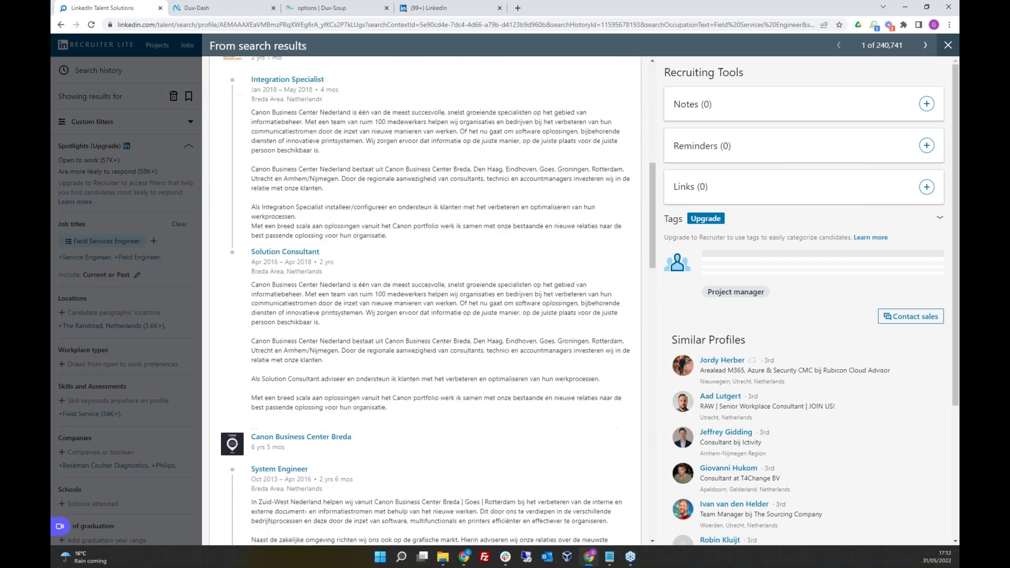
{"action": "scroll", "coordinate": [425, 300], "scroll_direction": "down", "scroll_amount": 3}
{"action": "scroll", "coordinate": [425, 300], "scroll_direction": "up", "scroll_amount": 18}
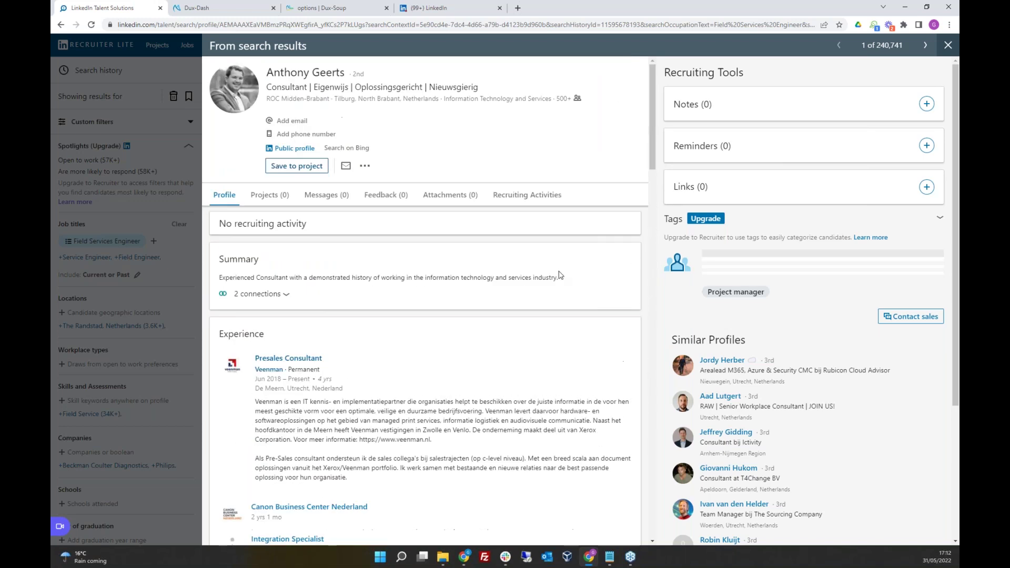
{"action": "left_click", "coordinate": [948, 45]}
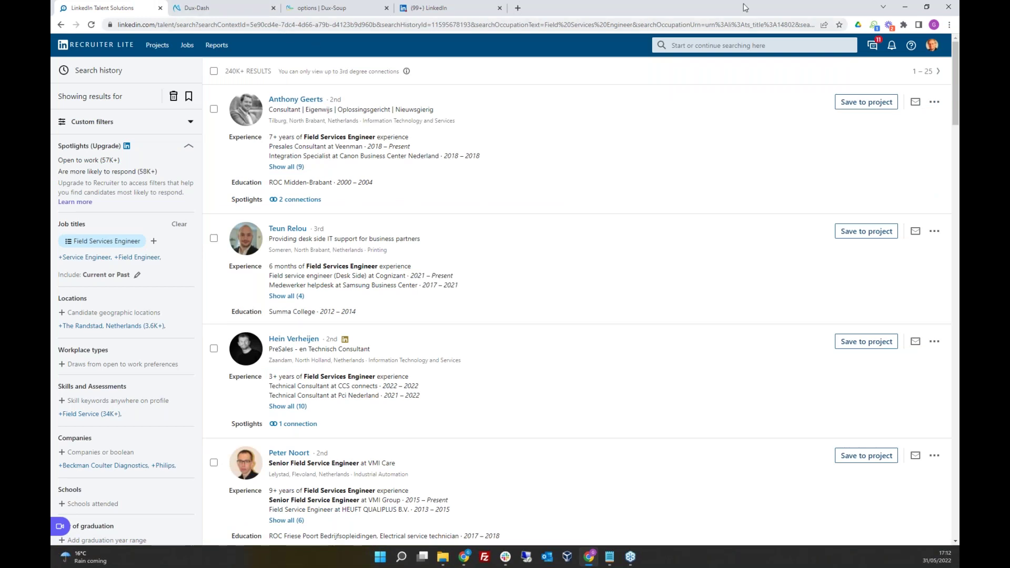
View the testing drip campaign's messages in Dux-Dash Drip Campaigns.
{"action": "left_click", "coordinate": [235, 8]}
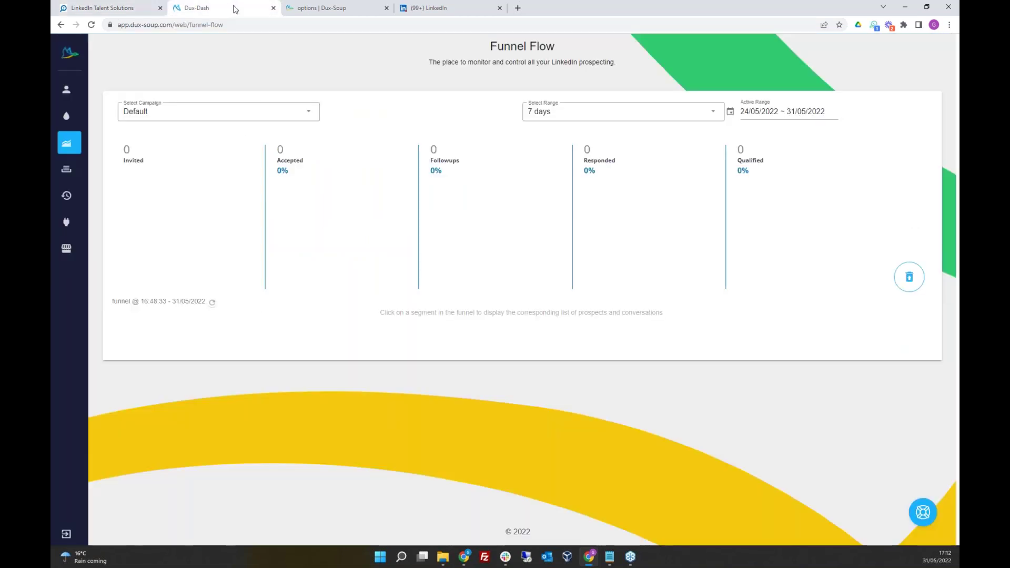
{"action": "left_click", "coordinate": [92, 125]}
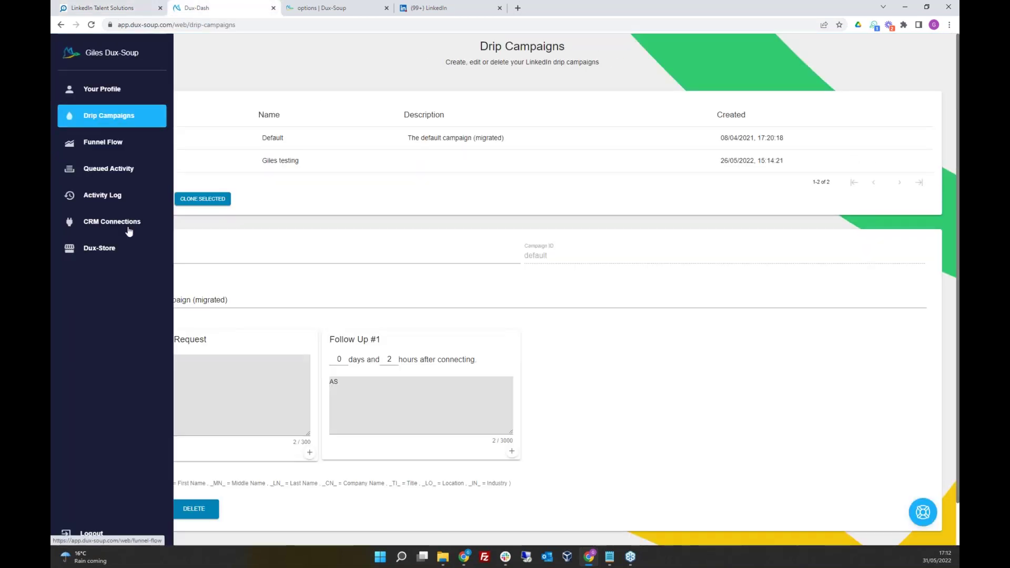
{"action": "left_click", "coordinate": [156, 160]}
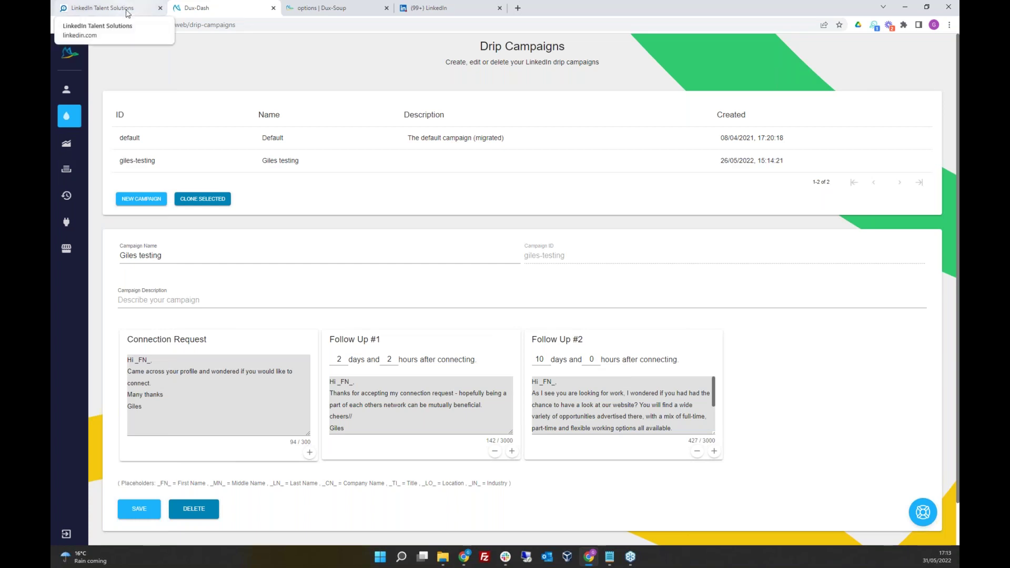
Turn off automatic follow-ups after connecting in Dux-Soup options, reviewing speed, webhook and schedule tabs.
{"action": "left_click", "coordinate": [315, 8]}
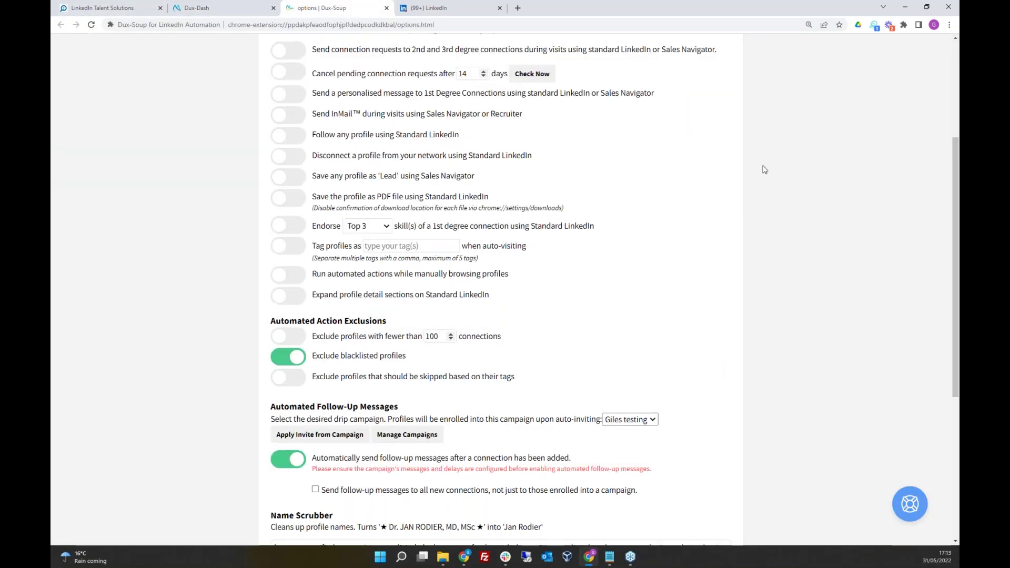
{"action": "scroll", "coordinate": [763, 166], "scroll_direction": "up", "scroll_amount": 1}
{"action": "scroll", "coordinate": [755, 177], "scroll_direction": "down", "scroll_amount": 3}
{"action": "left_click", "coordinate": [288, 364]}
{"action": "left_click", "coordinate": [438, 172]}
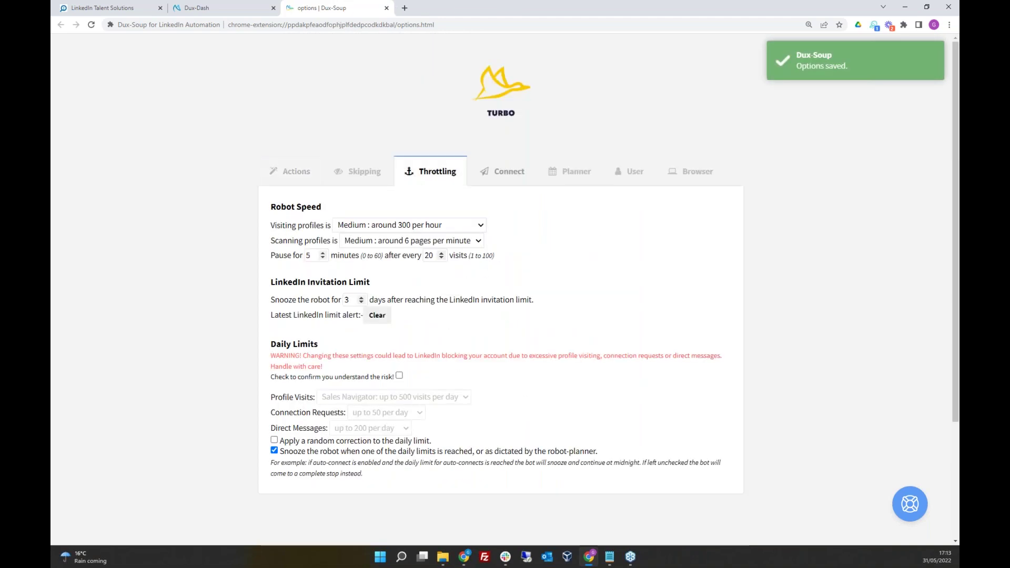
{"action": "left_click", "coordinate": [509, 178]}
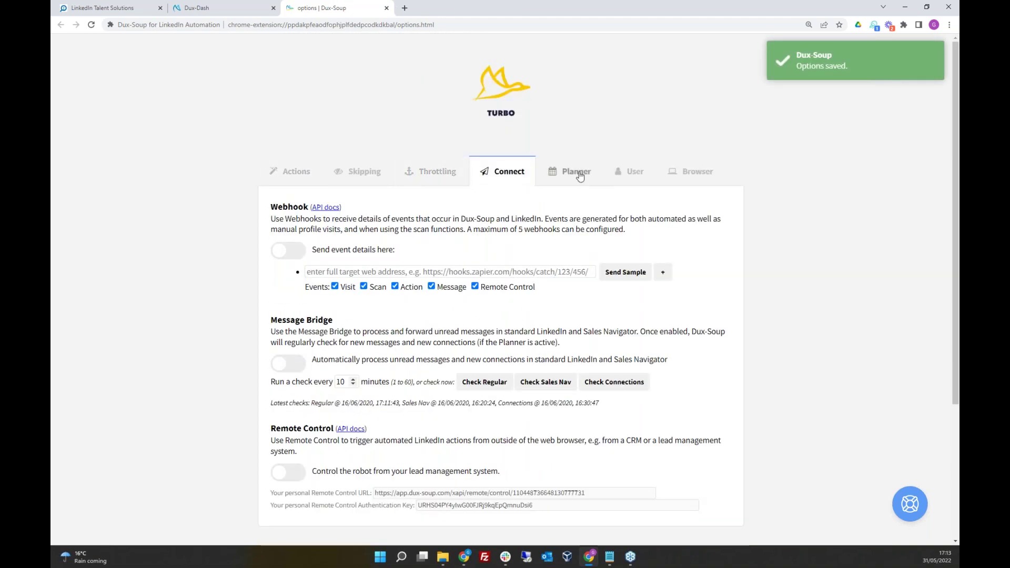
{"action": "left_click", "coordinate": [579, 173]}
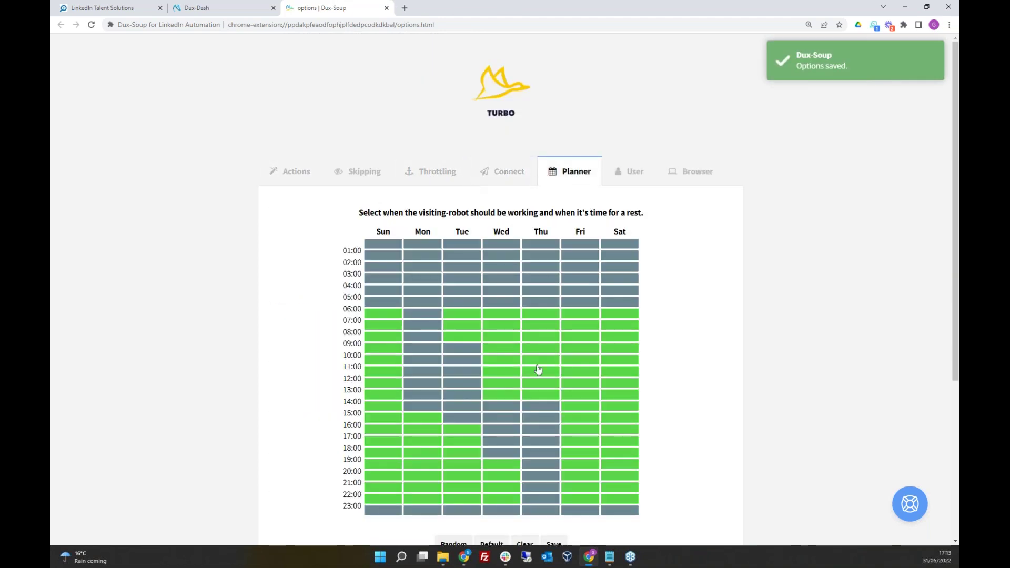
{"action": "left_click", "coordinate": [296, 175]}
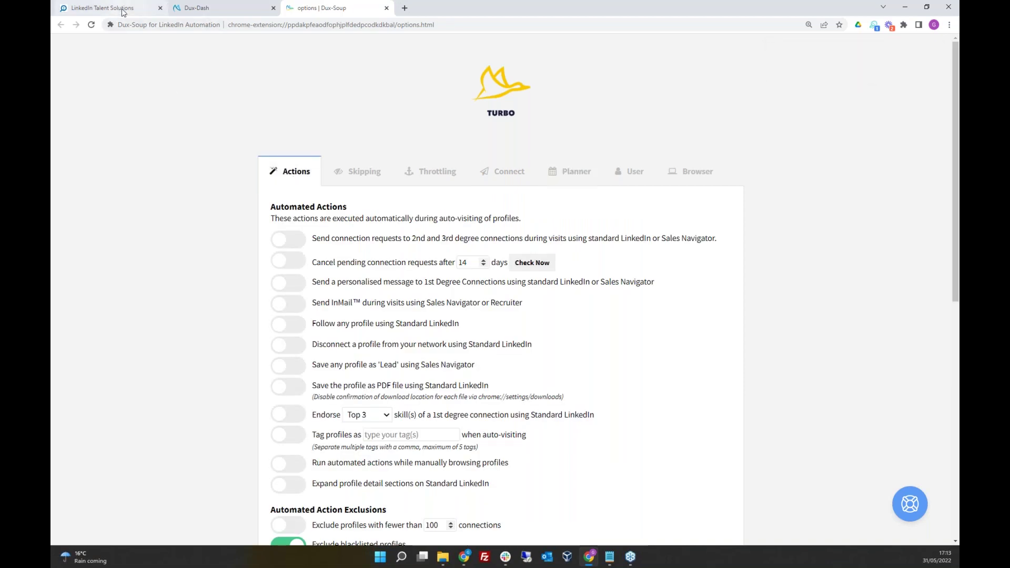
{"action": "left_click", "coordinate": [122, 10]}
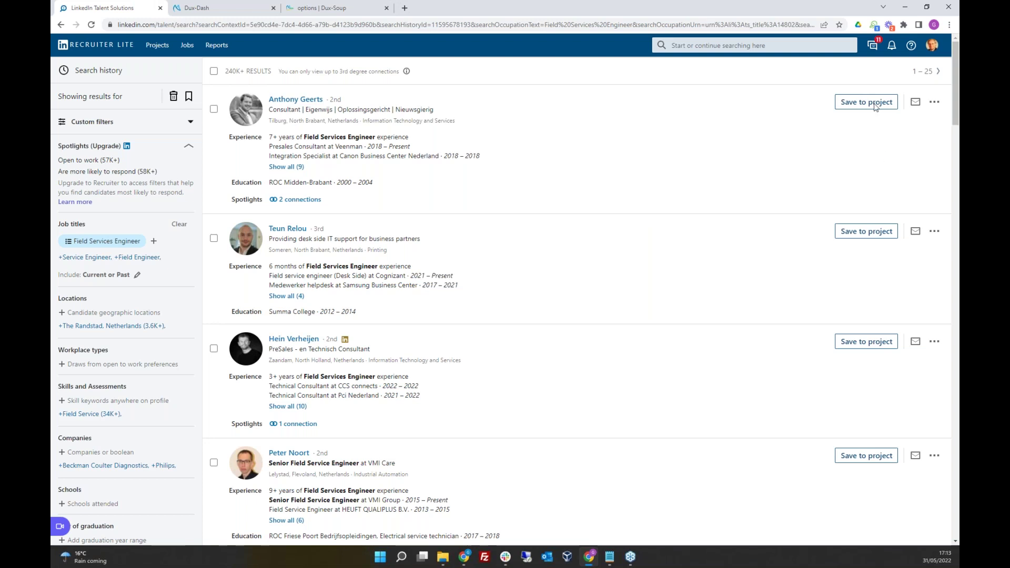
Batch-enroll the Recruiter results into the testing campaign, then stop the Dux-Soup robot.
{"action": "left_click", "coordinate": [874, 25]}
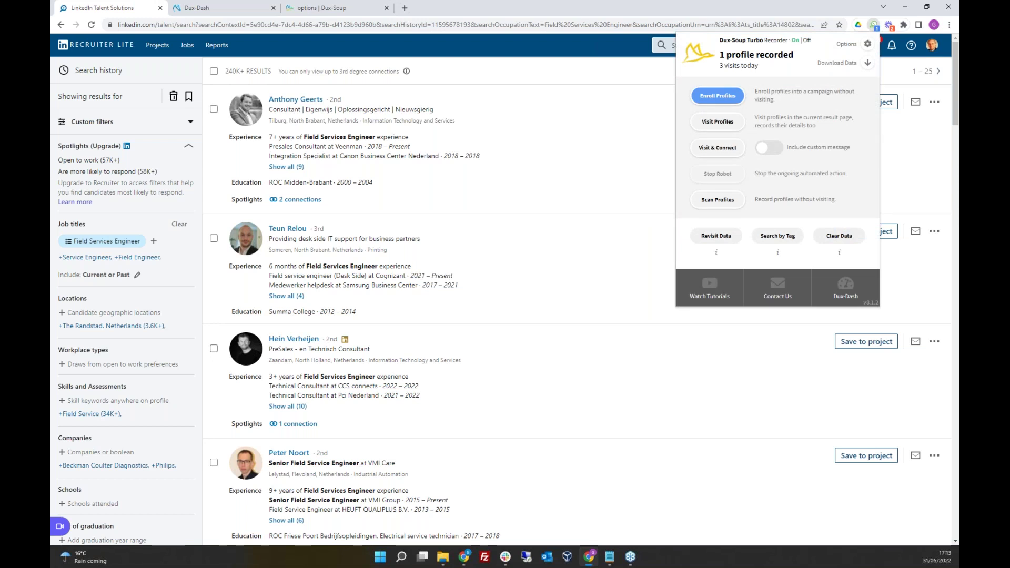
{"action": "left_click", "coordinate": [717, 96]}
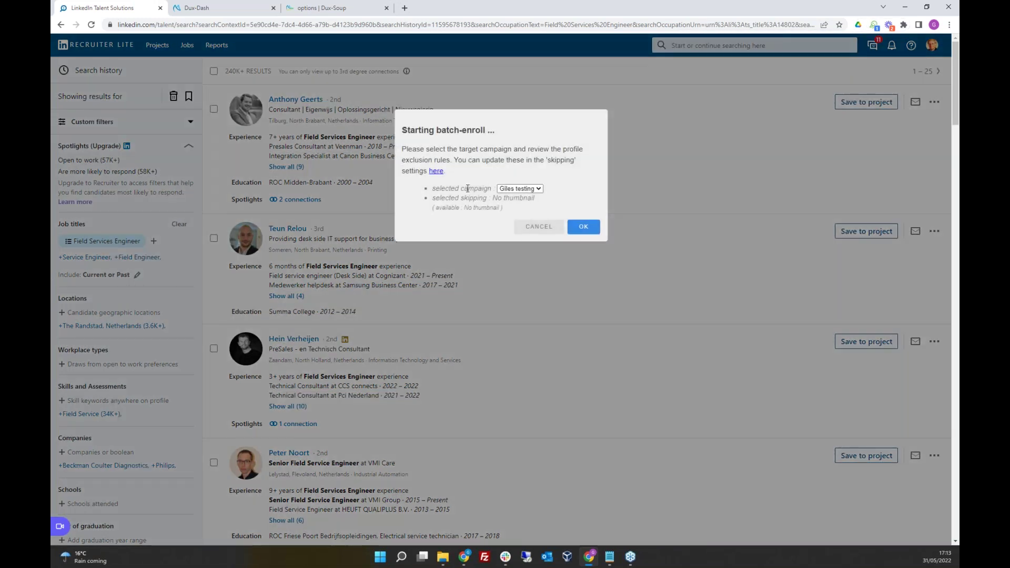
{"action": "left_click", "coordinate": [584, 227]}
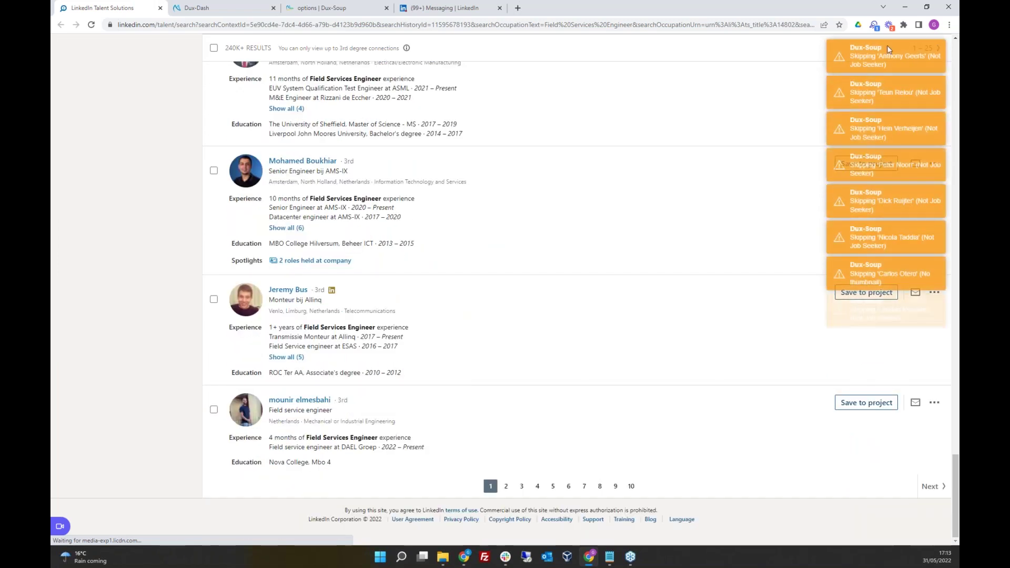
{"action": "left_click", "coordinate": [874, 24]}
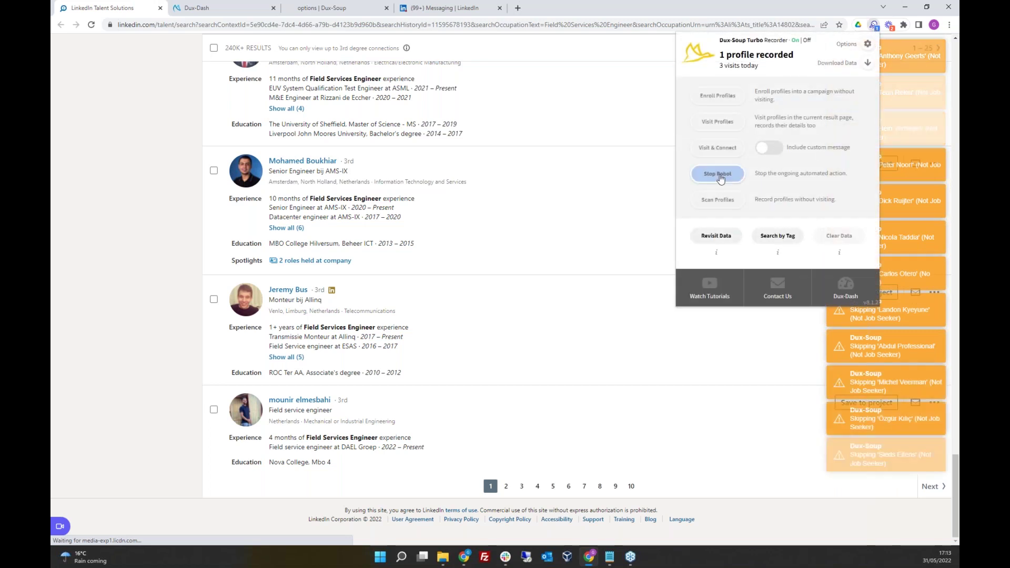
{"action": "left_click", "coordinate": [874, 25]}
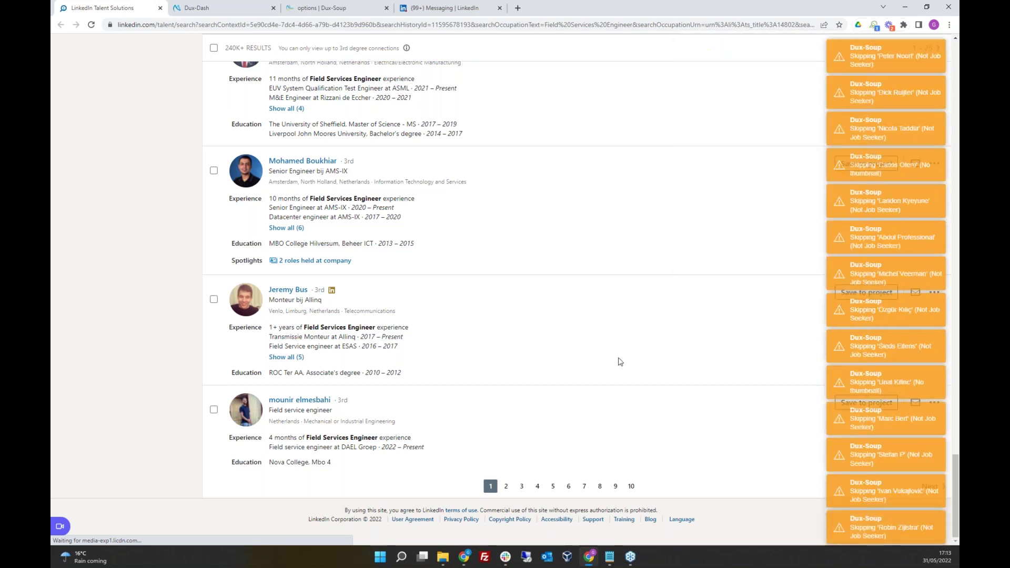
Turn off 'Skip if not a Job Seeker' in the Dux-Soup Skipping options.
{"action": "left_click", "coordinate": [298, 8]}
{"action": "left_click", "coordinate": [348, 172]}
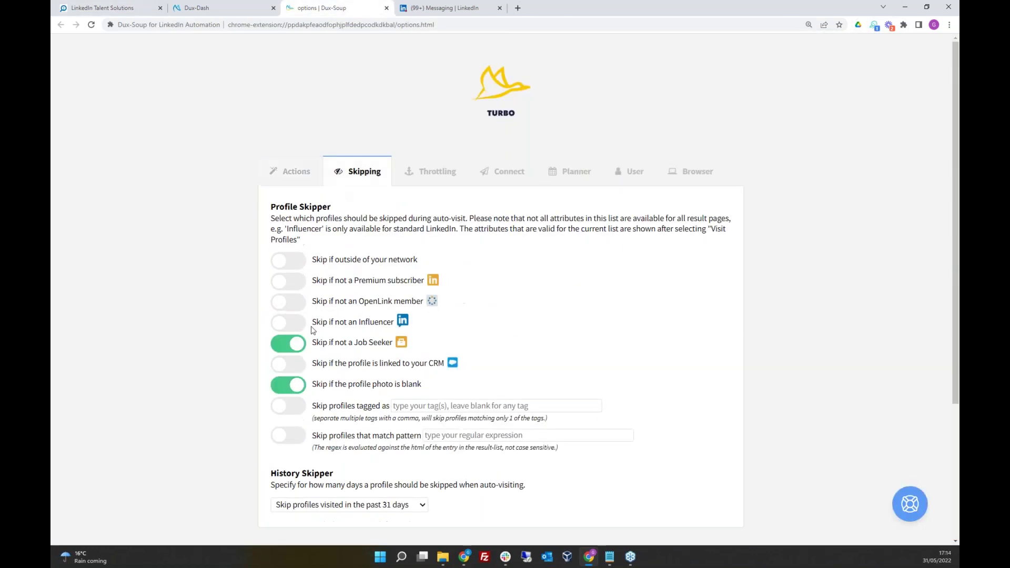
{"action": "left_click", "coordinate": [288, 346]}
Back on the Recruiter results, start Dux-Soup's Enroll Profiles batch again.
{"action": "left_click", "coordinate": [123, 11]}
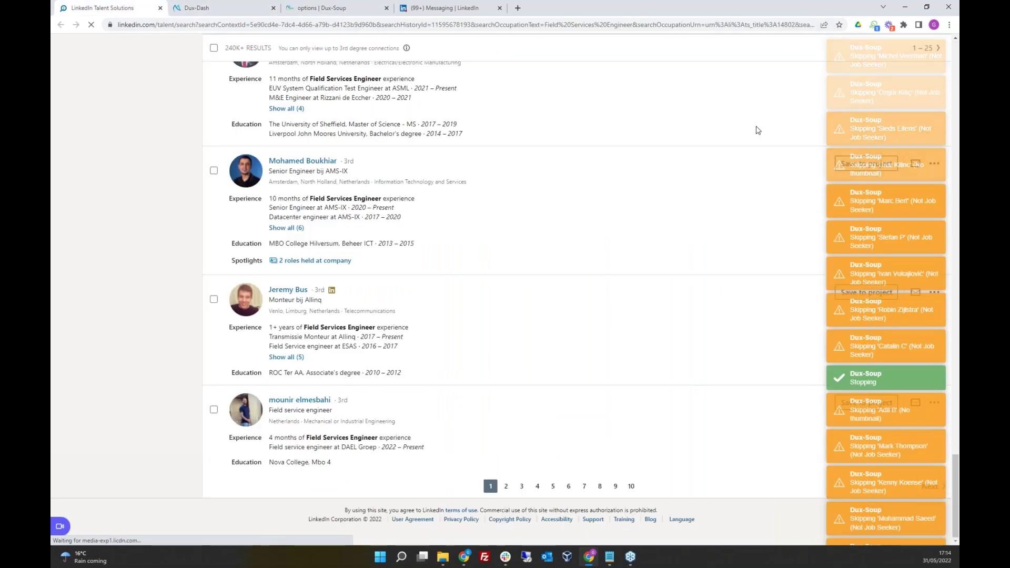
{"action": "left_click", "coordinate": [875, 26]}
{"action": "left_click", "coordinate": [712, 96]}
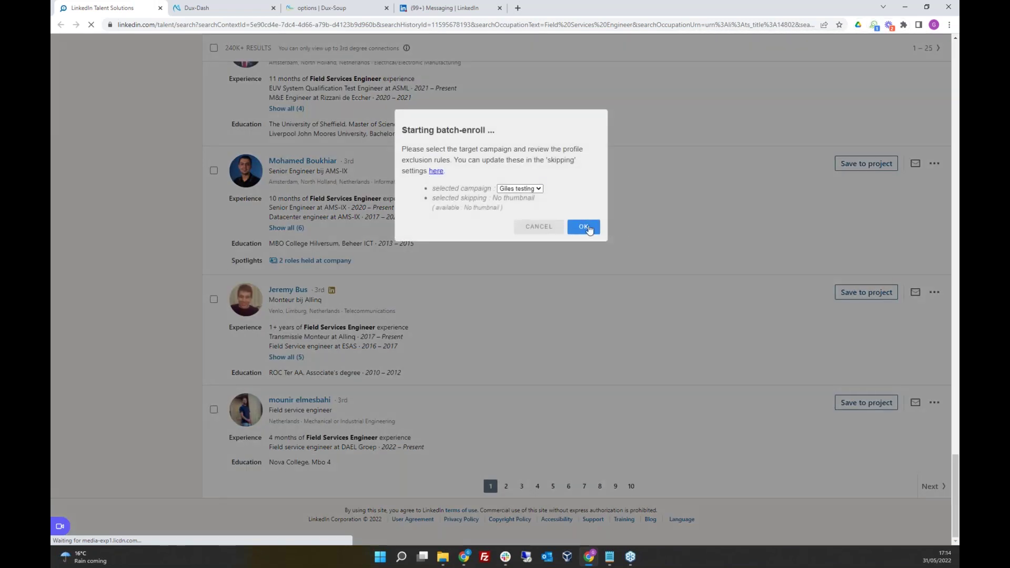
Confirm enrolling the results page into the testing campaign, let 22 profiles enroll, then stop the robot.
{"action": "left_click", "coordinate": [585, 227]}
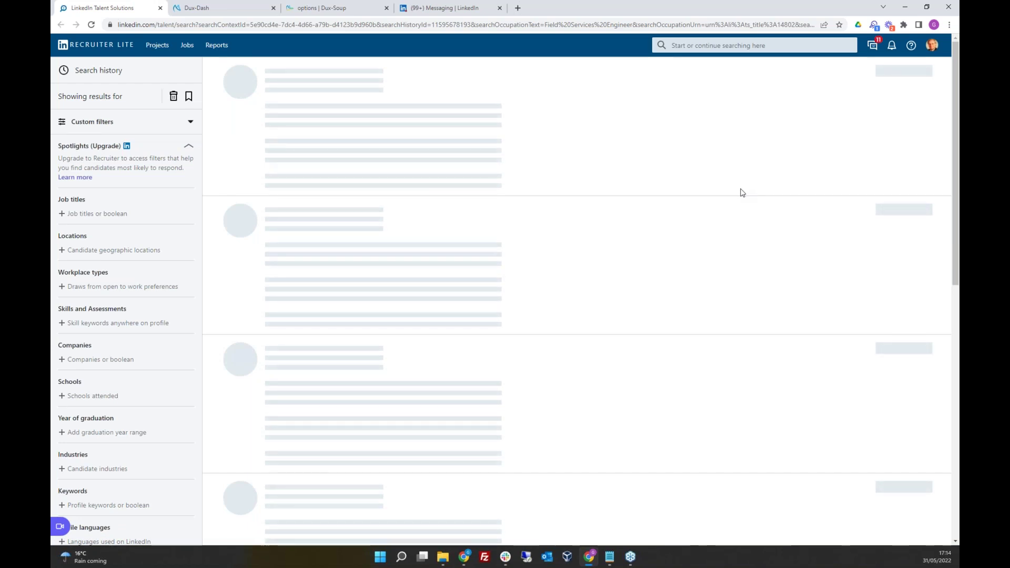
{"action": "scroll", "coordinate": [742, 192], "scroll_direction": "down", "scroll_amount": 5}
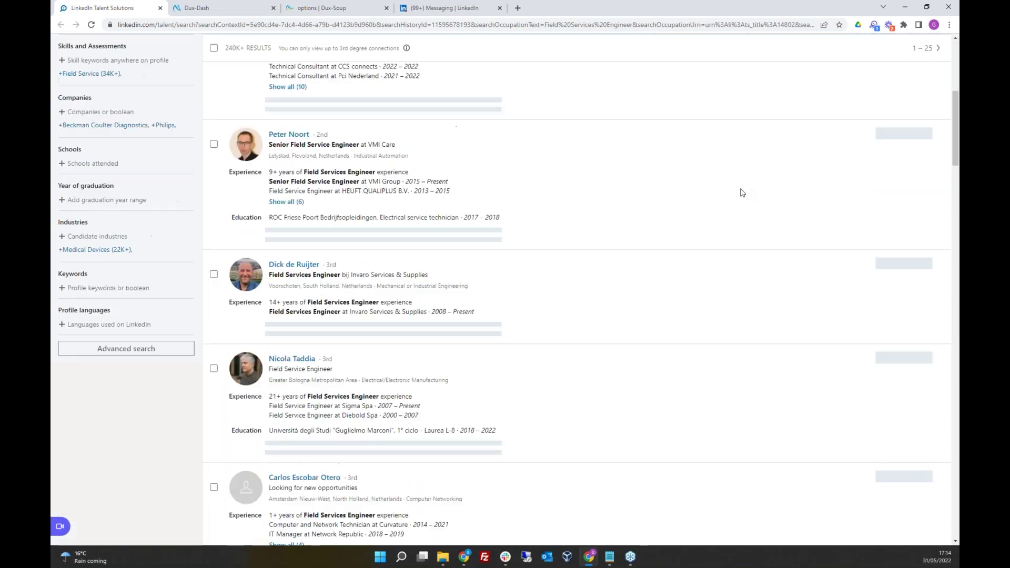
{"action": "scroll", "coordinate": [742, 193], "scroll_direction": "down", "scroll_amount": 15}
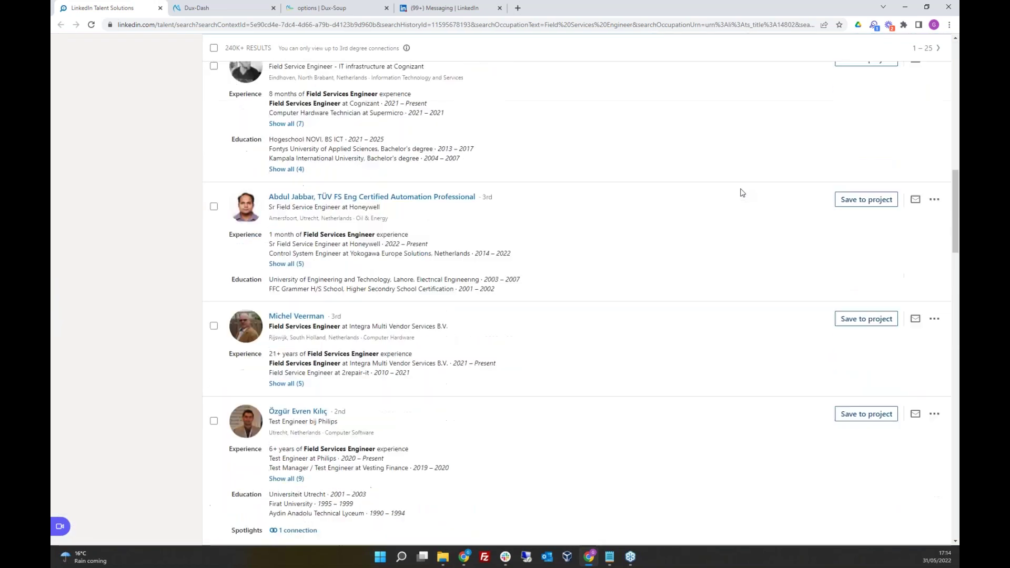
{"action": "scroll", "coordinate": [742, 193], "scroll_direction": "down", "scroll_amount": 20}
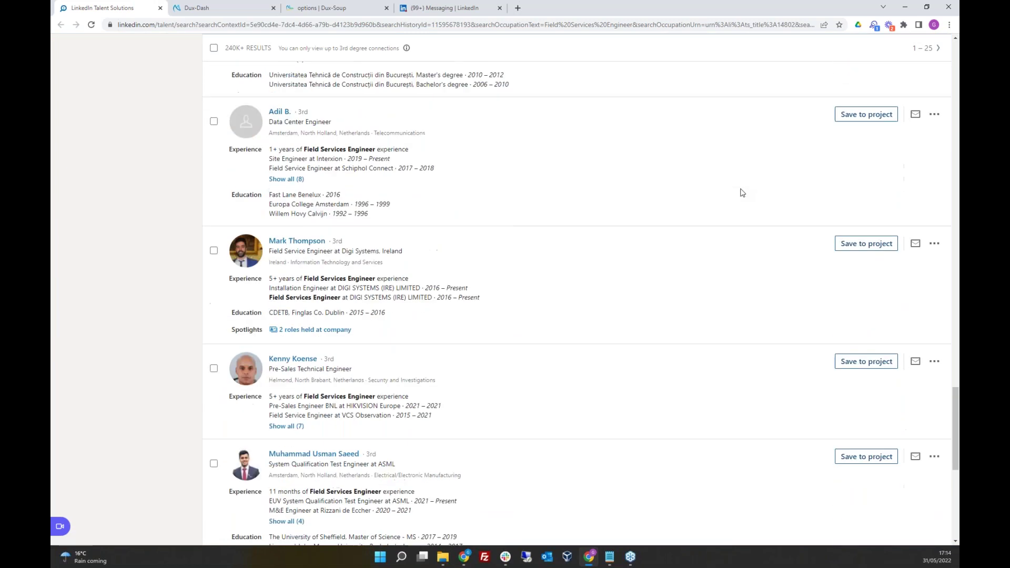
{"action": "scroll", "coordinate": [742, 193], "scroll_direction": "down", "scroll_amount": 5}
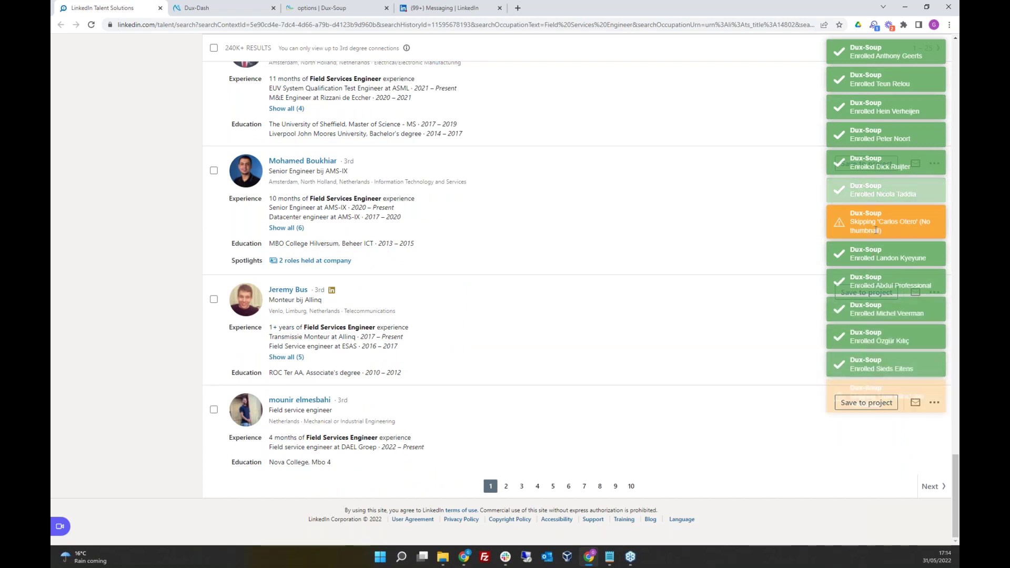
{"action": "left_click", "coordinate": [873, 24]}
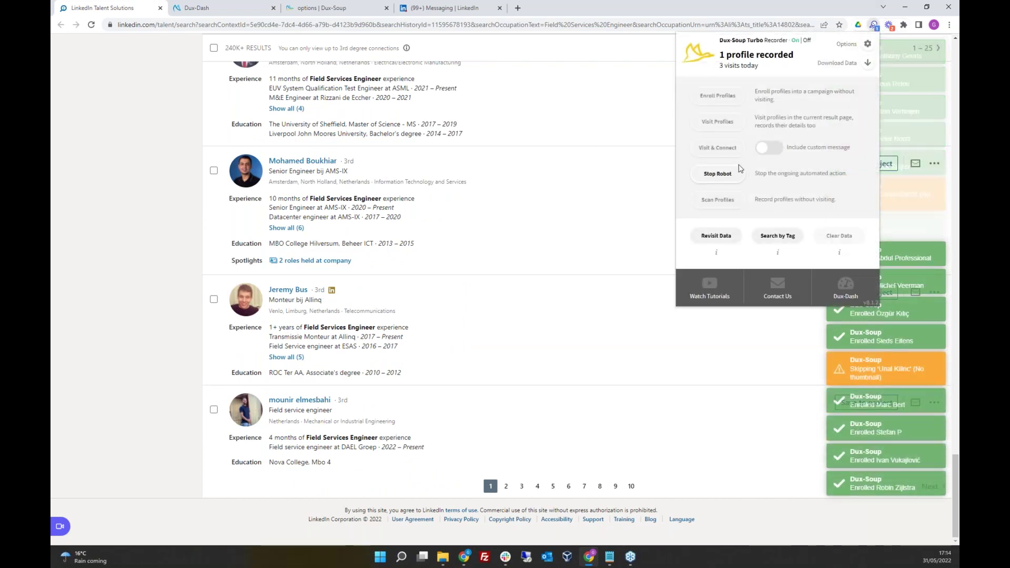
{"action": "left_click", "coordinate": [732, 177]}
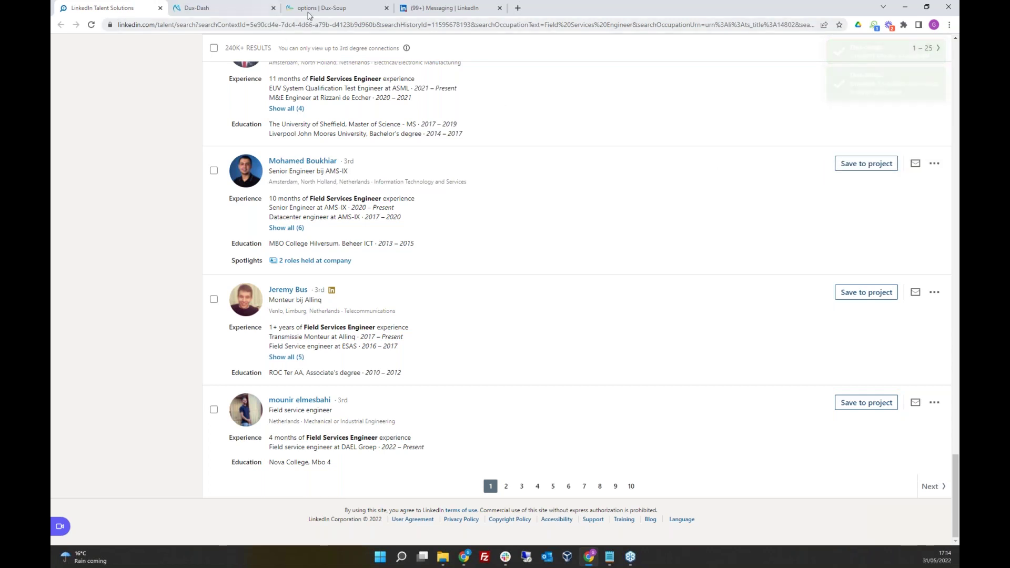
Open Dux-Dash Queued Activity and inspect the first entry's URL and invitation message.
{"action": "left_click", "coordinate": [219, 12]}
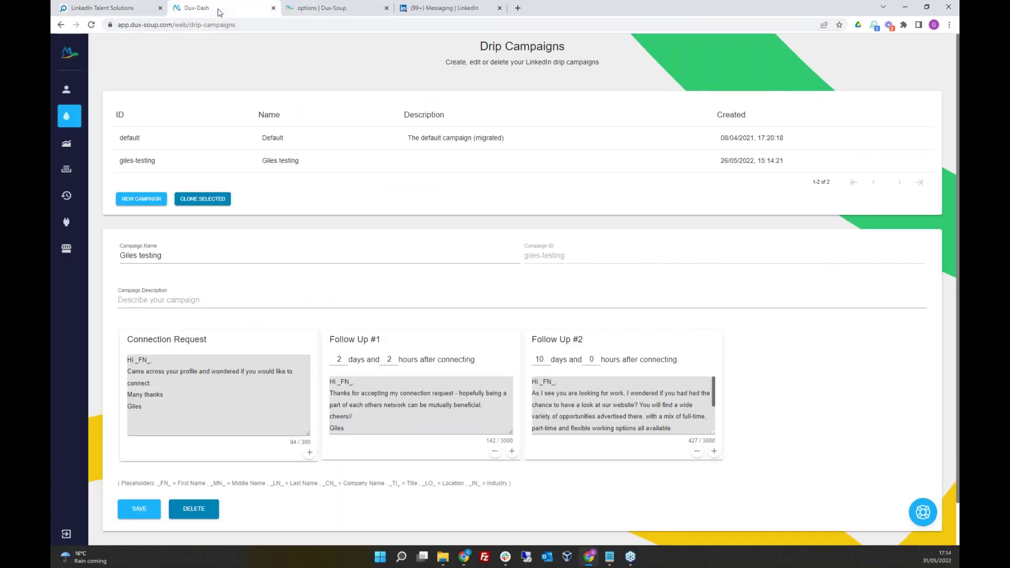
{"action": "mouse_move", "coordinate": [84, 226]}
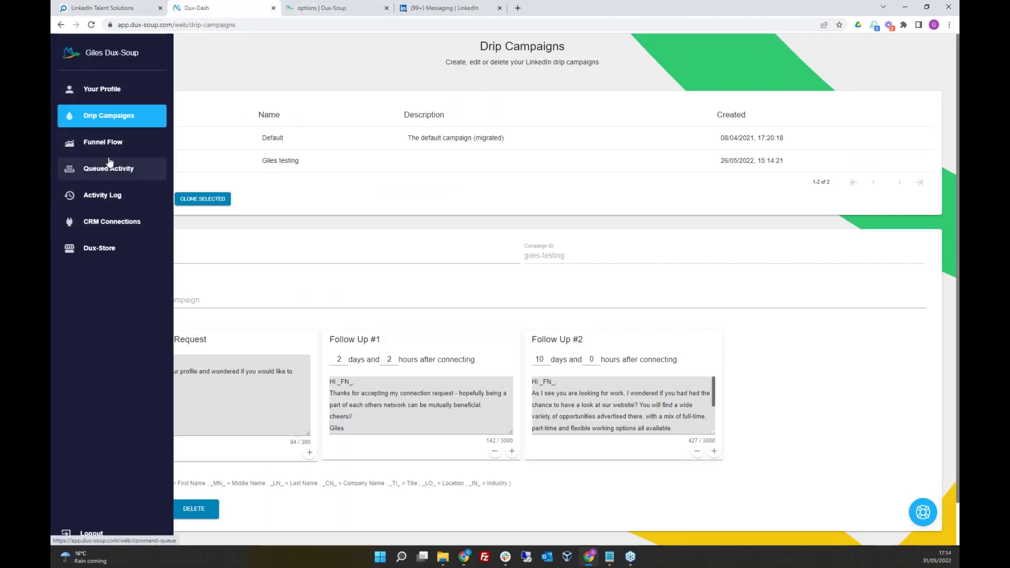
{"action": "left_click", "coordinate": [99, 172]}
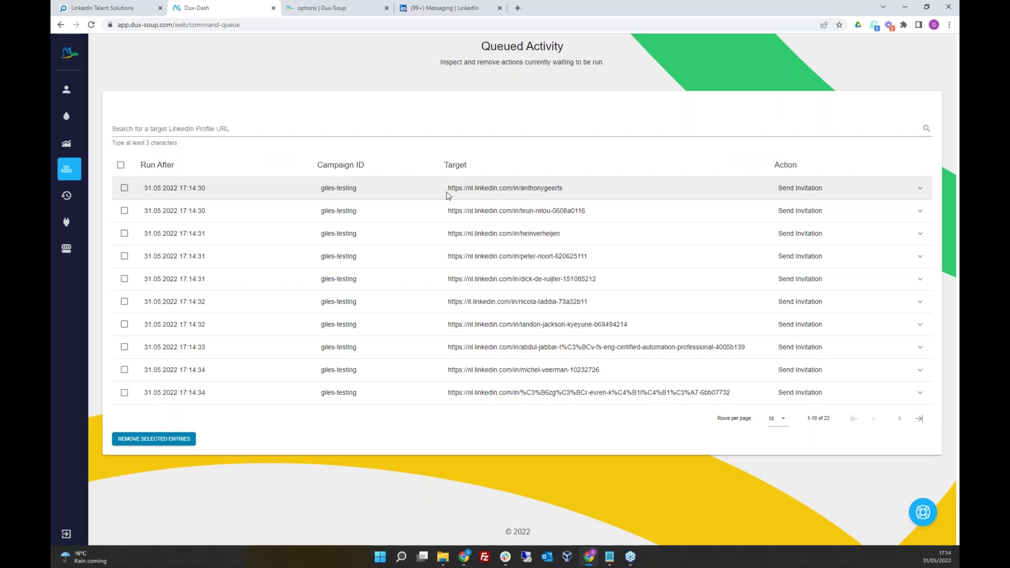
{"action": "left_click_drag", "start_coordinate": [449, 192], "coordinate": [590, 195]}
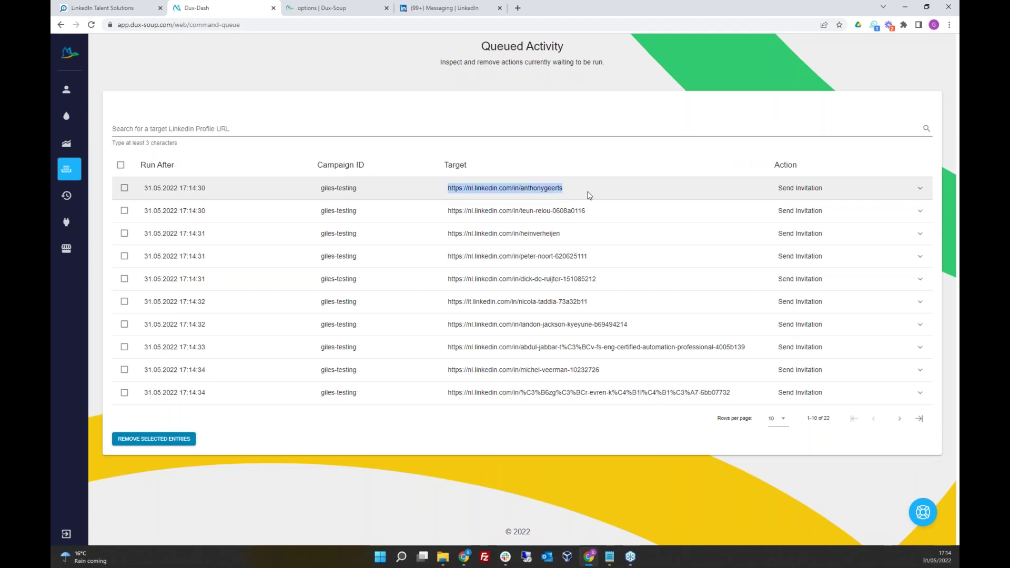
{"action": "left_click", "coordinate": [576, 191]}
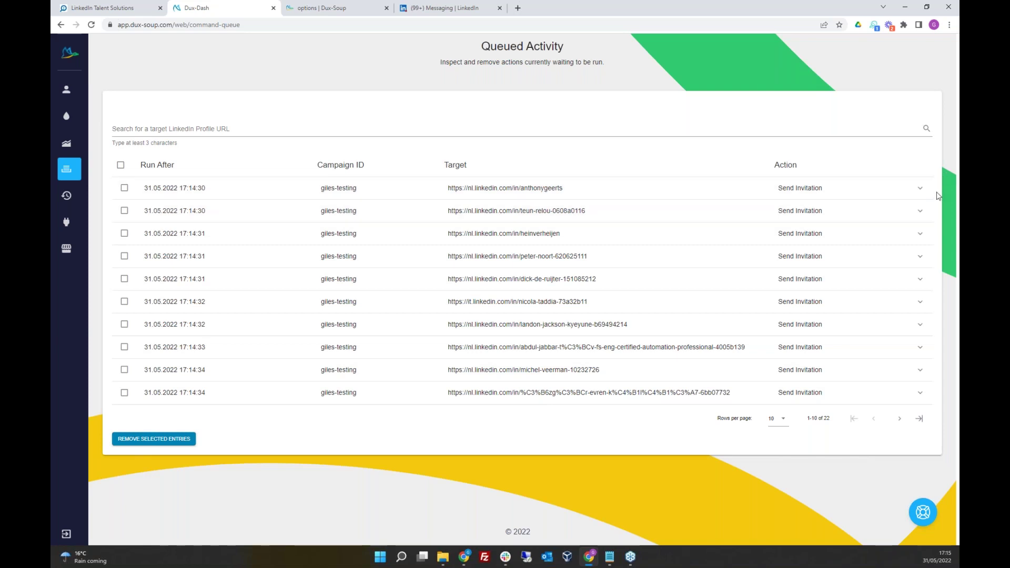
{"action": "left_click", "coordinate": [920, 190]}
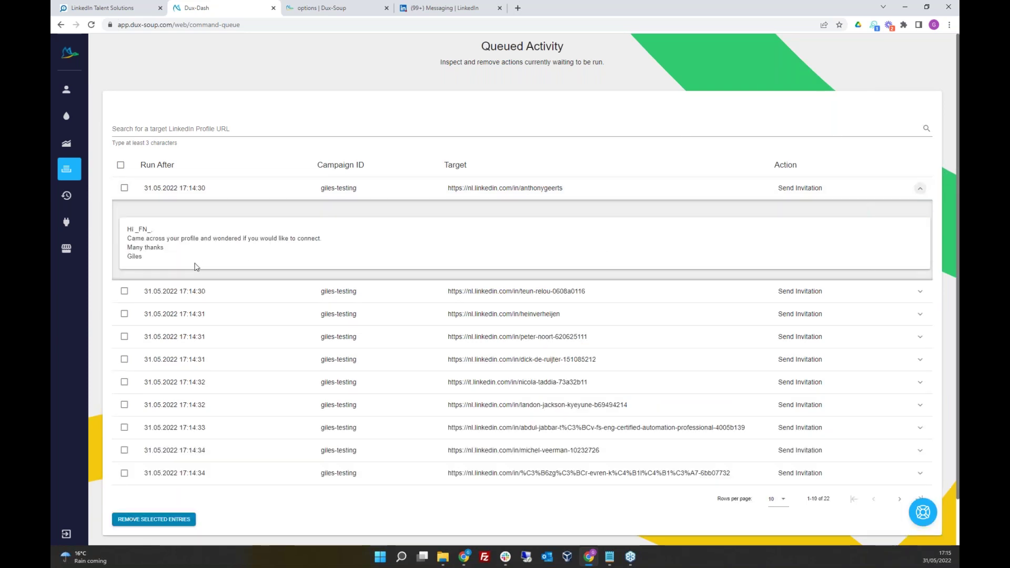
{"action": "left_click", "coordinate": [919, 191]}
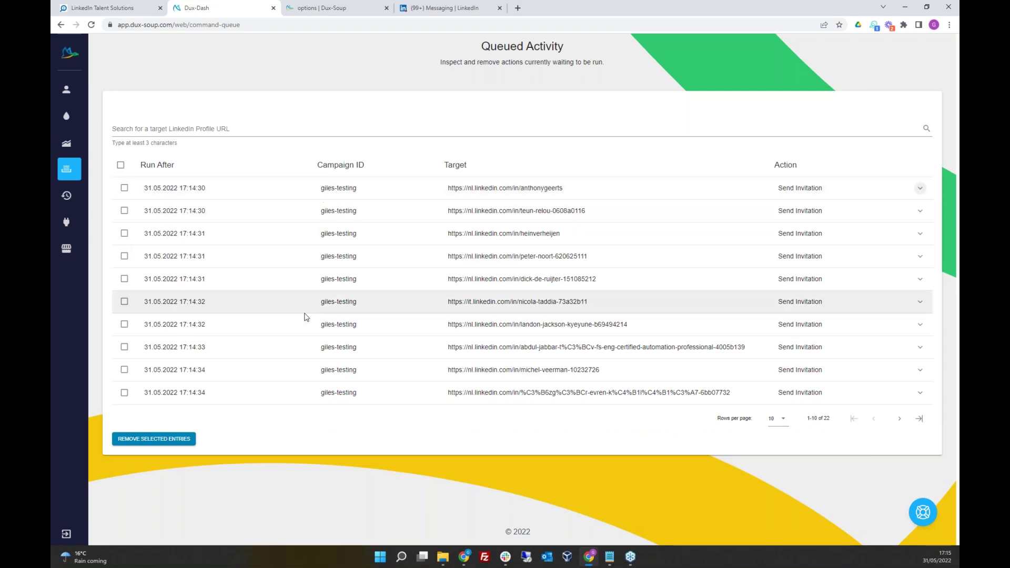
Show 50 rows, select and remove all 22 queued invitations, then close the Messaging page.
{"action": "left_click", "coordinate": [784, 419]}
{"action": "left_click", "coordinate": [779, 517]}
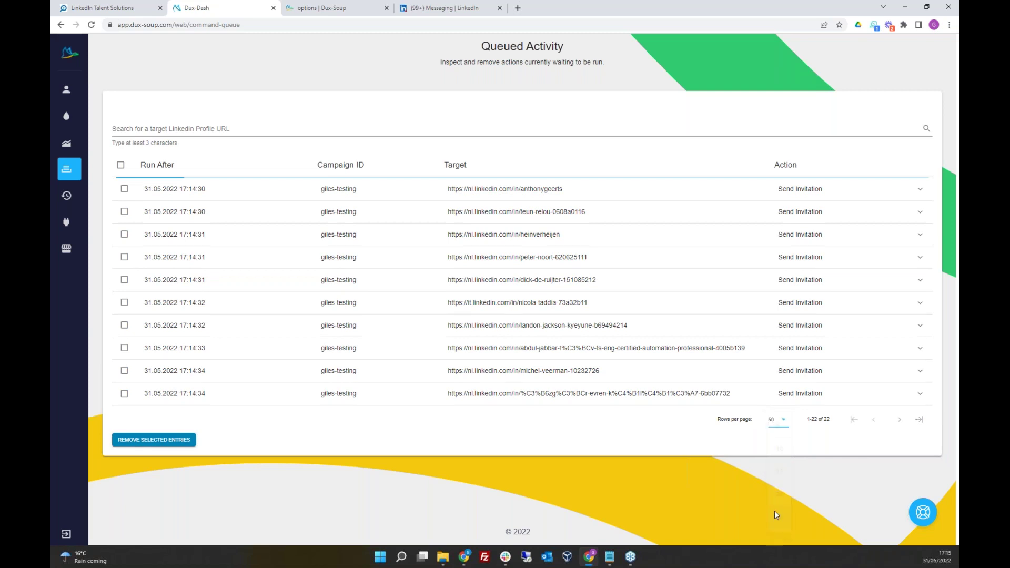
{"action": "scroll", "coordinate": [563, 325], "scroll_direction": "down", "scroll_amount": 5}
{"action": "scroll", "coordinate": [564, 325], "scroll_direction": "up", "scroll_amount": 5}
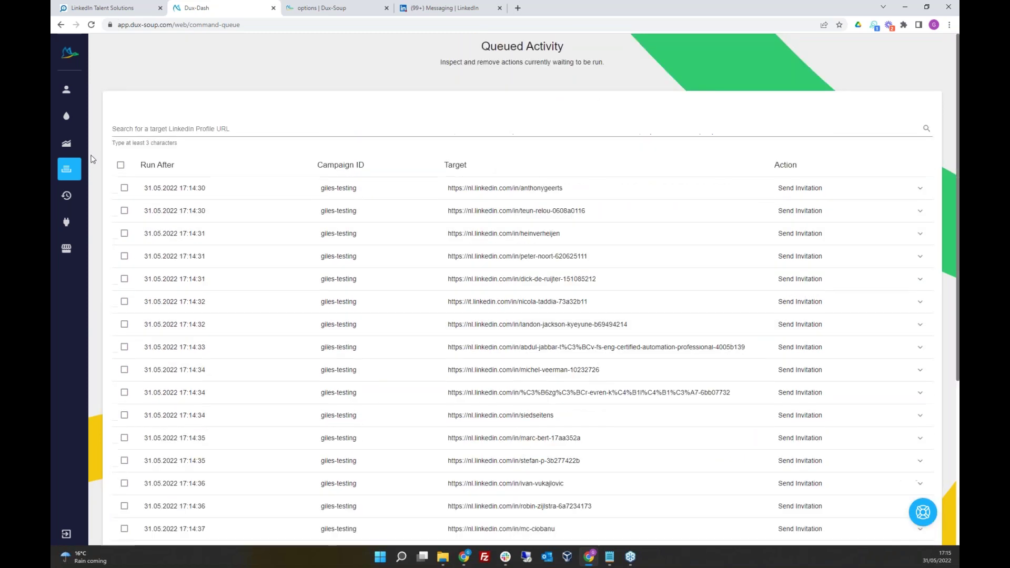
{"action": "left_click", "coordinate": [121, 167]}
{"action": "scroll", "coordinate": [208, 446], "scroll_direction": "down", "scroll_amount": 5}
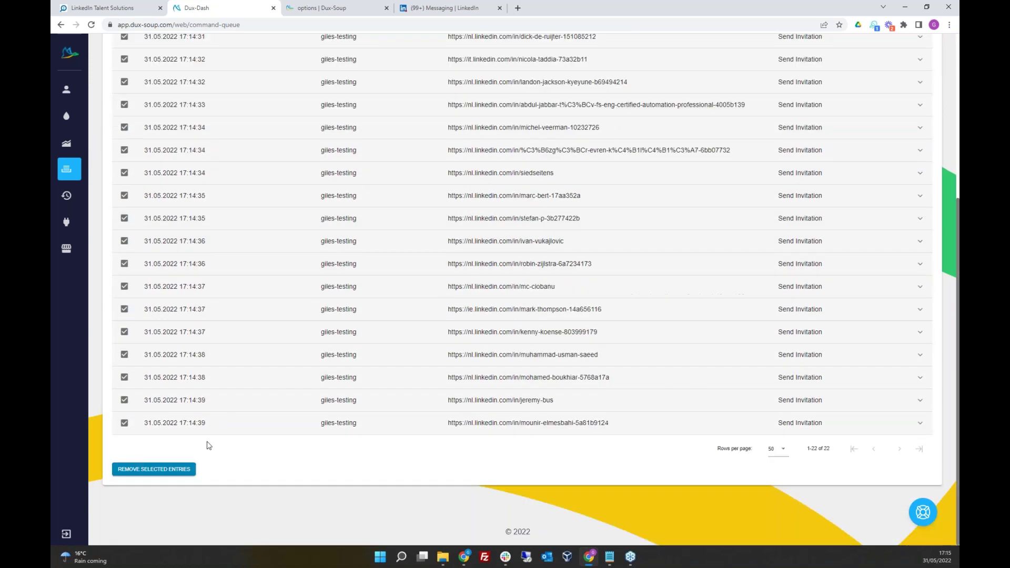
{"action": "left_click", "coordinate": [160, 472]}
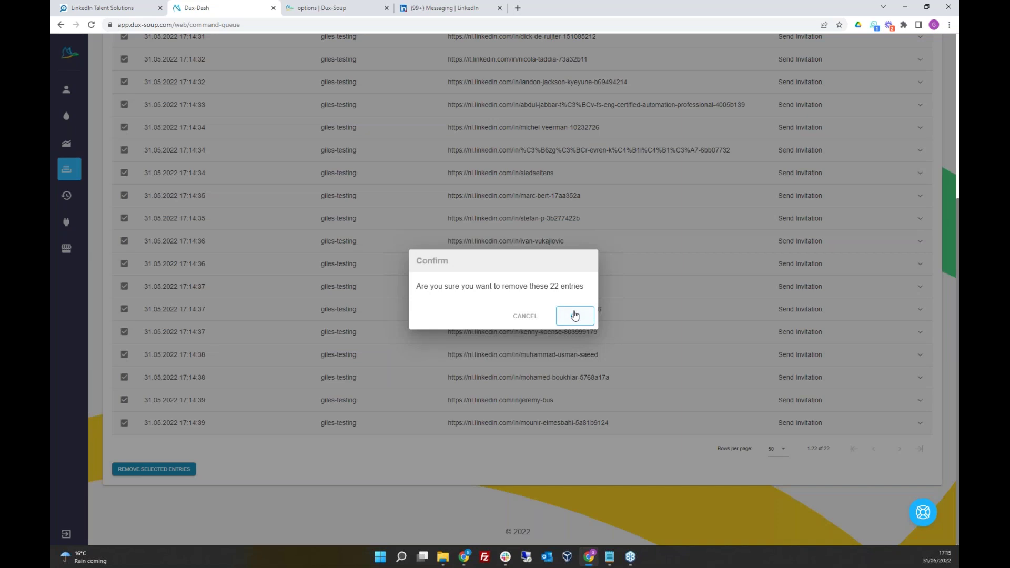
{"action": "left_click", "coordinate": [574, 316]}
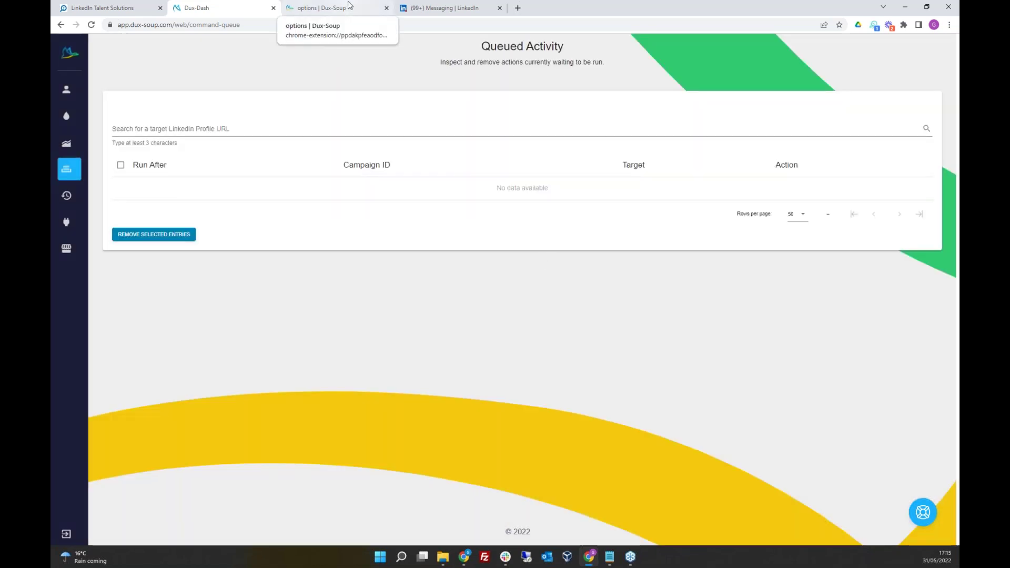
{"action": "left_click", "coordinate": [447, 7]}
{"action": "left_click", "coordinate": [499, 8]}
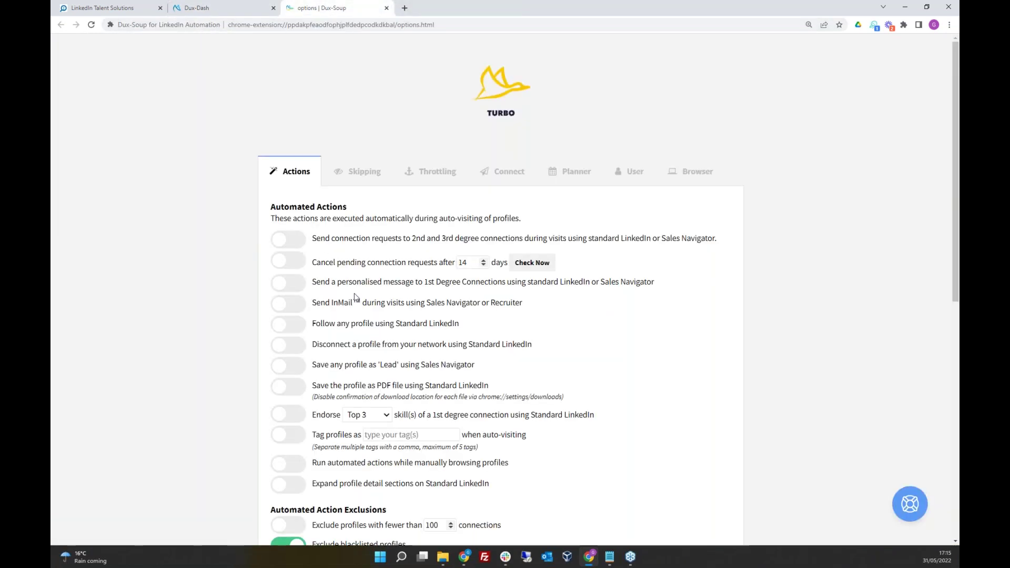
Return to the Field Services Engineer Recruiter results, scroll to the top, and open the Dux-Soup recorder.
{"action": "scroll", "coordinate": [356, 299], "scroll_direction": "down", "scroll_amount": 5}
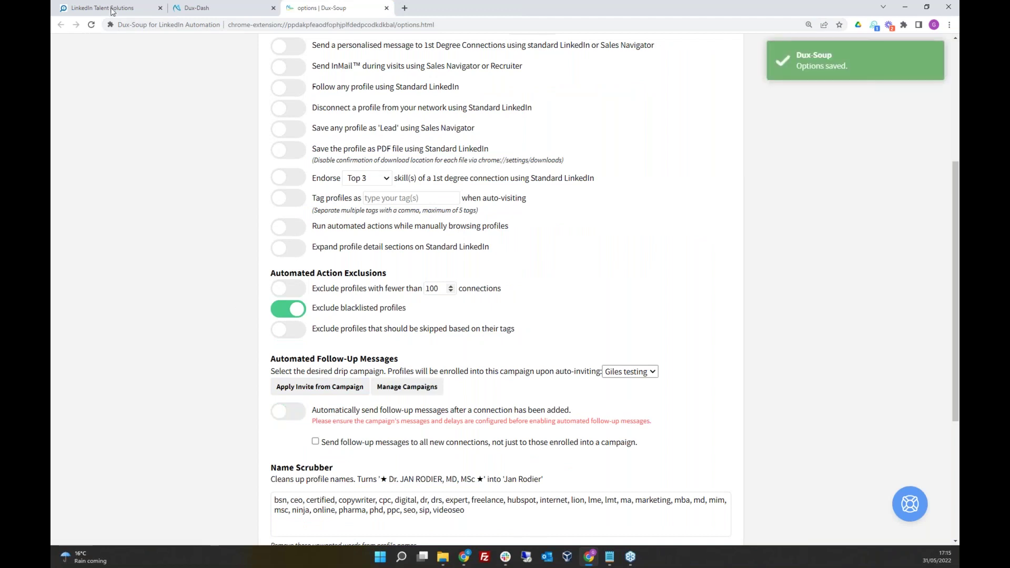
{"action": "left_click", "coordinate": [111, 8]}
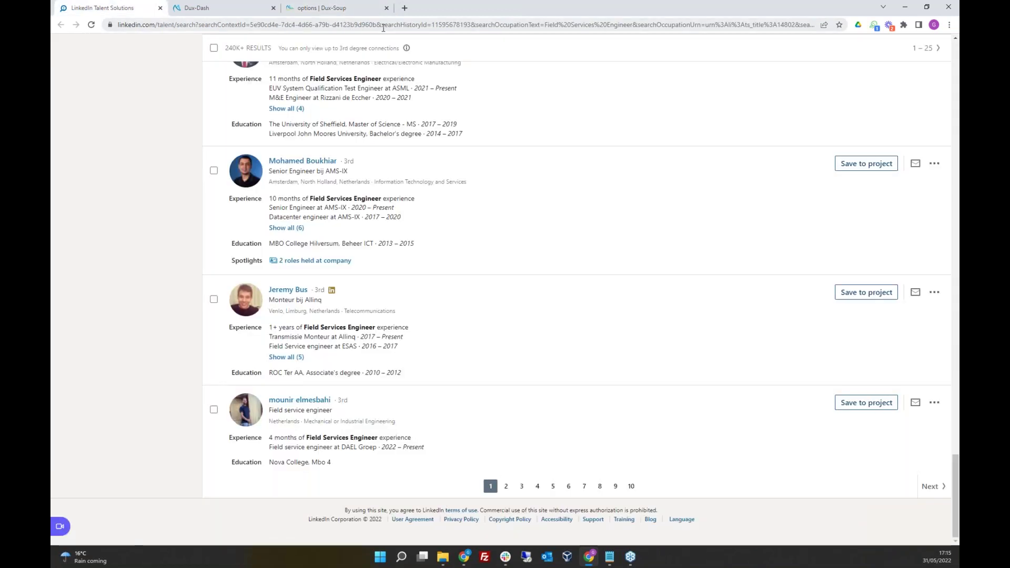
{"action": "scroll", "coordinate": [680, 146], "scroll_direction": "up", "scroll_amount": 15}
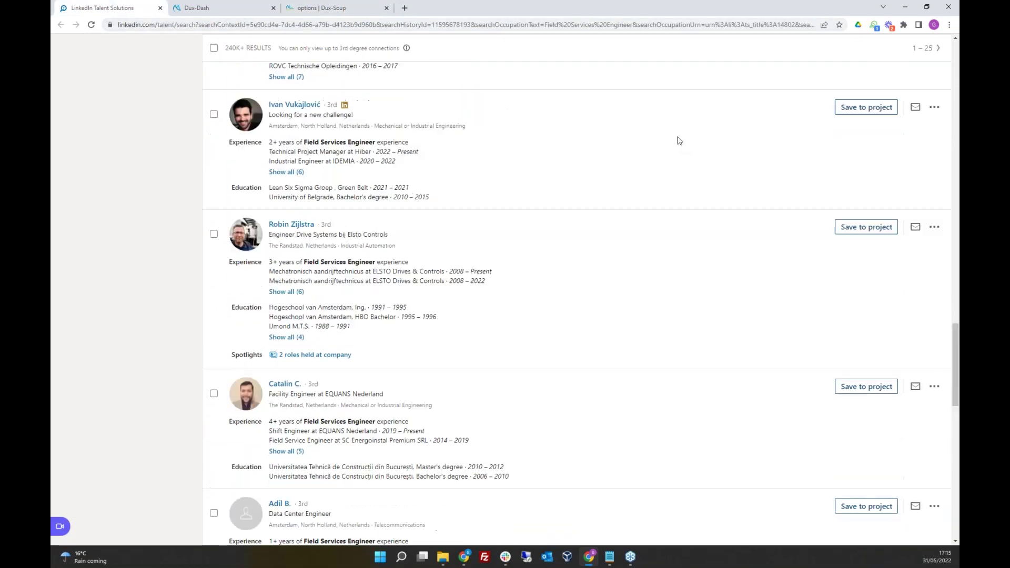
{"action": "scroll", "coordinate": [677, 126], "scroll_direction": "up", "scroll_amount": 10}
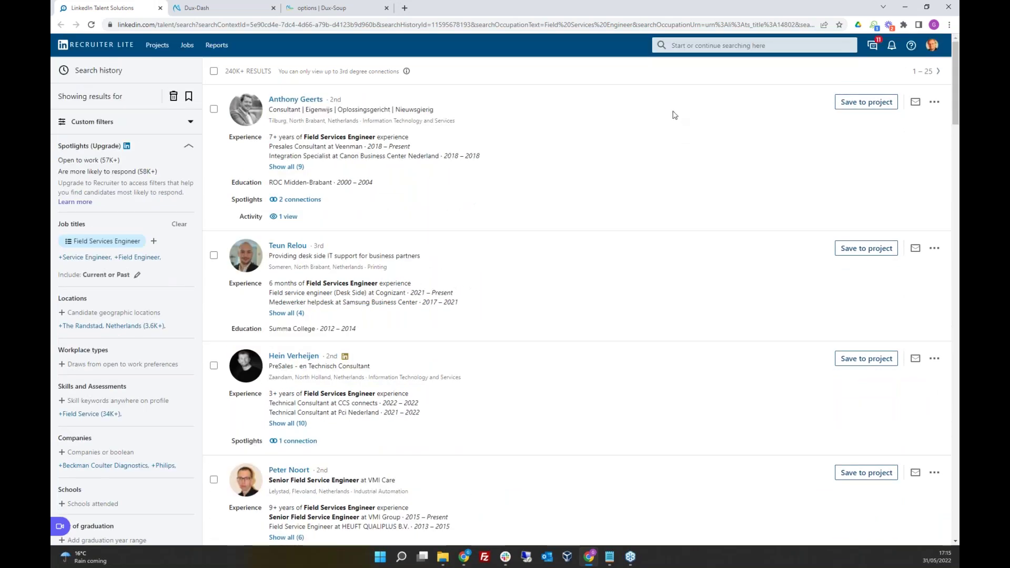
{"action": "left_click", "coordinate": [874, 25]}
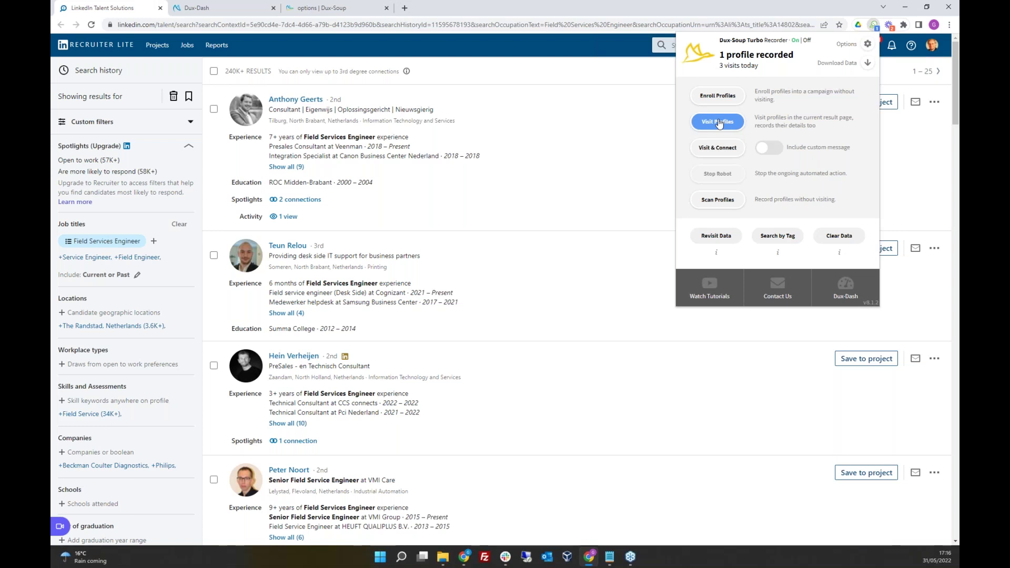
Run Scan Profiles to record the Field Services Engineer results without visiting them.
{"action": "left_click", "coordinate": [719, 201]}
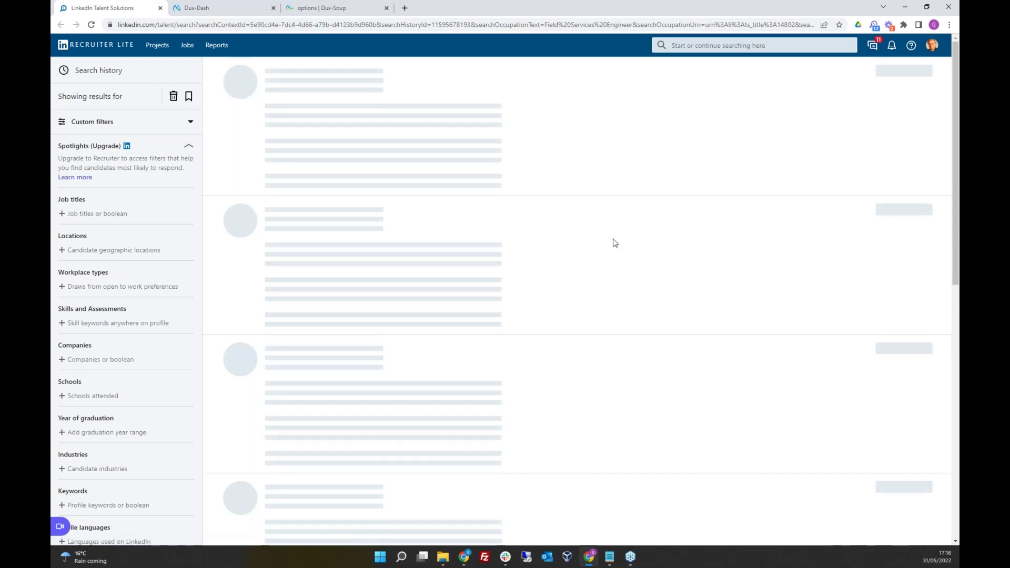
{"action": "scroll", "coordinate": [844, 145], "scroll_direction": "down", "scroll_amount": 4}
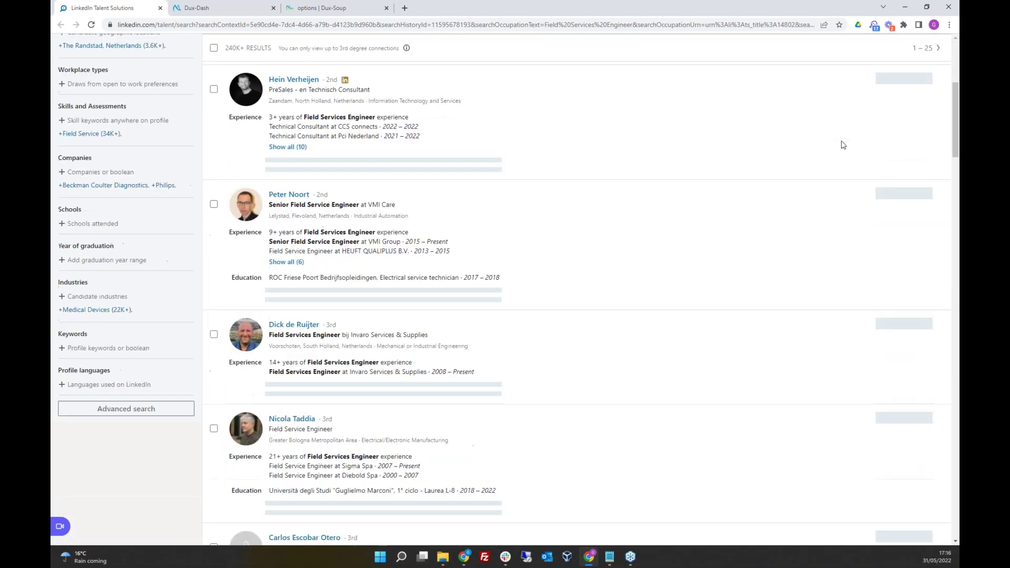
{"action": "scroll", "coordinate": [843, 144], "scroll_direction": "down", "scroll_amount": 8}
{"action": "scroll", "coordinate": [843, 145], "scroll_direction": "down", "scroll_amount": 20}
{"action": "scroll", "coordinate": [794, 140], "scroll_direction": "down", "scroll_amount": 9}
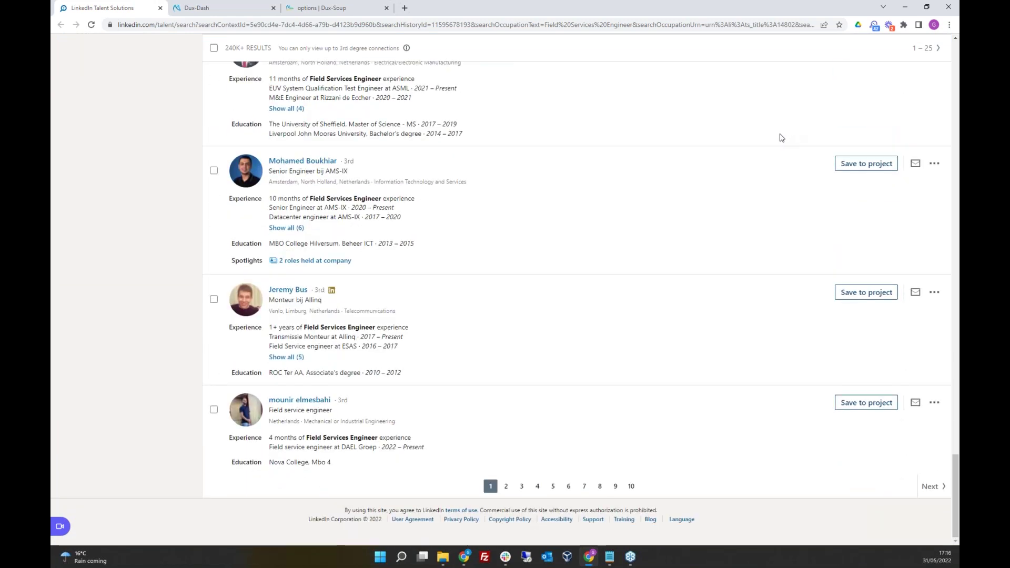
Stop the robot and check the recorder, now showing 42 profiles recorded and 3 visits today.
{"action": "left_click", "coordinate": [875, 26]}
{"action": "left_click", "coordinate": [714, 177]}
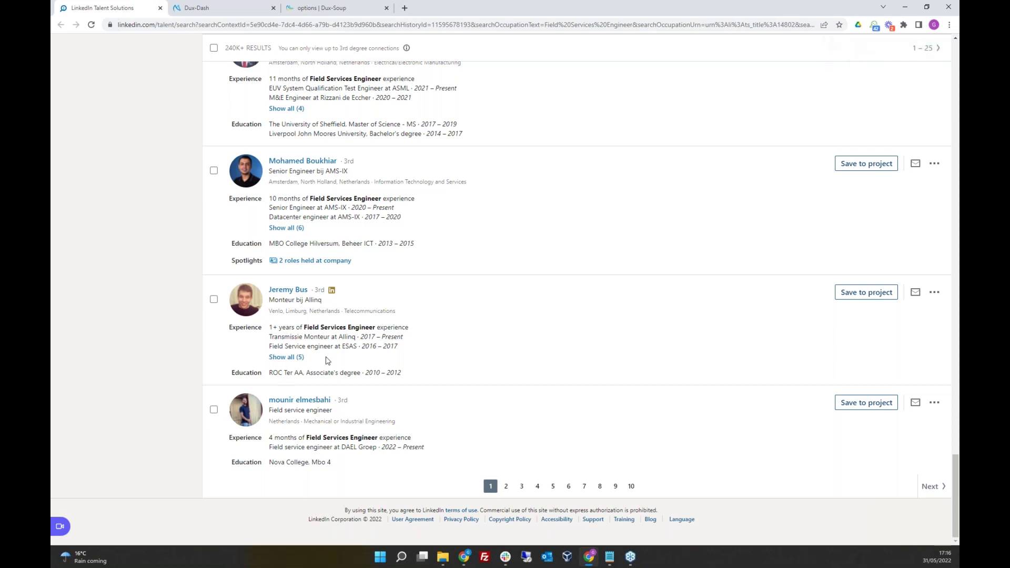
{"action": "left_click", "coordinate": [874, 25]}
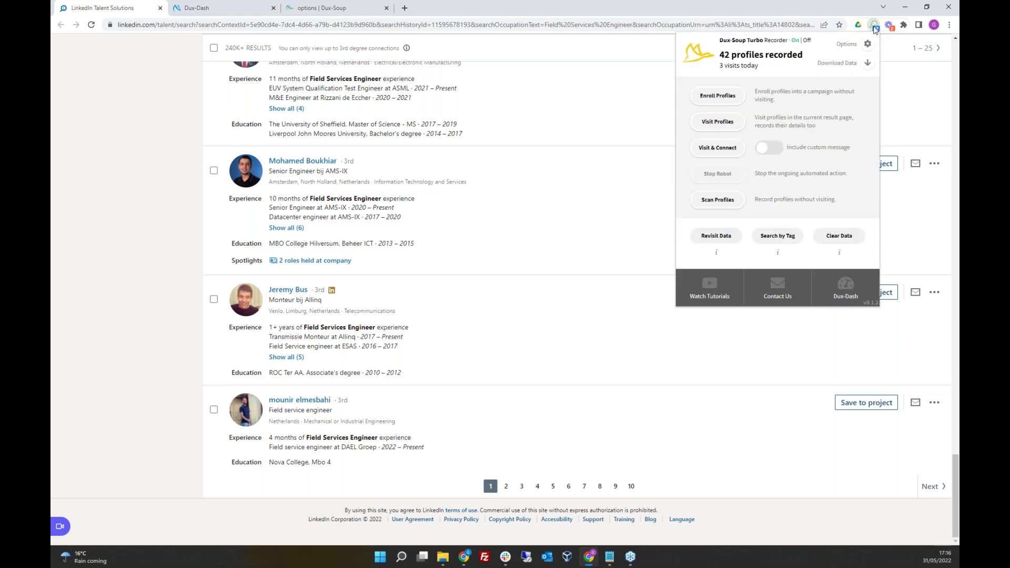
{"action": "left_click", "coordinate": [868, 63]}
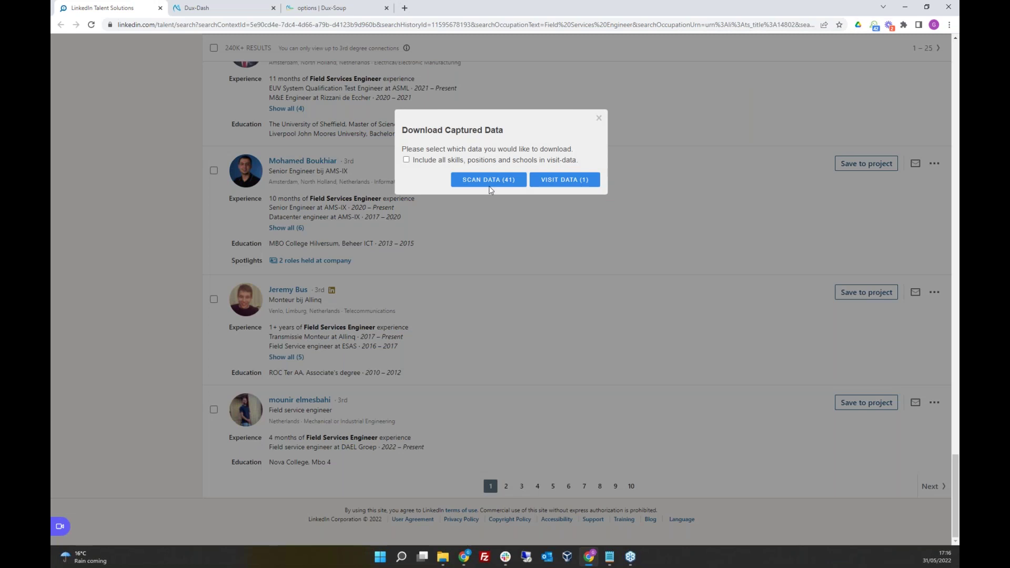
Download SCAN DATA (41) as a CSV and open it in Excel.
{"action": "left_click", "coordinate": [487, 180]}
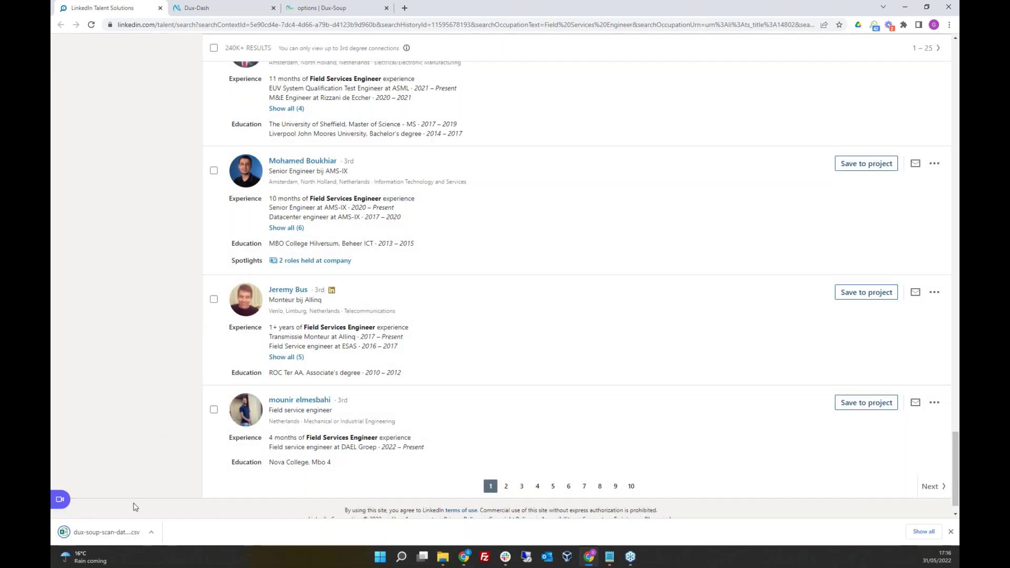
{"action": "left_click", "coordinate": [111, 533]}
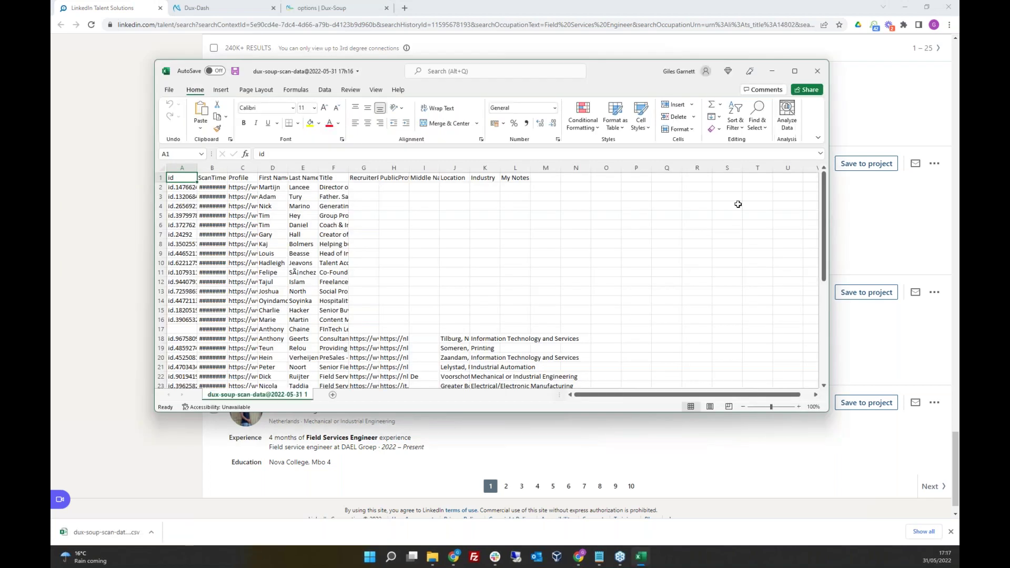
Maximize the Excel window and delete rows 2 to 17.
{"action": "left_click", "coordinate": [797, 71]}
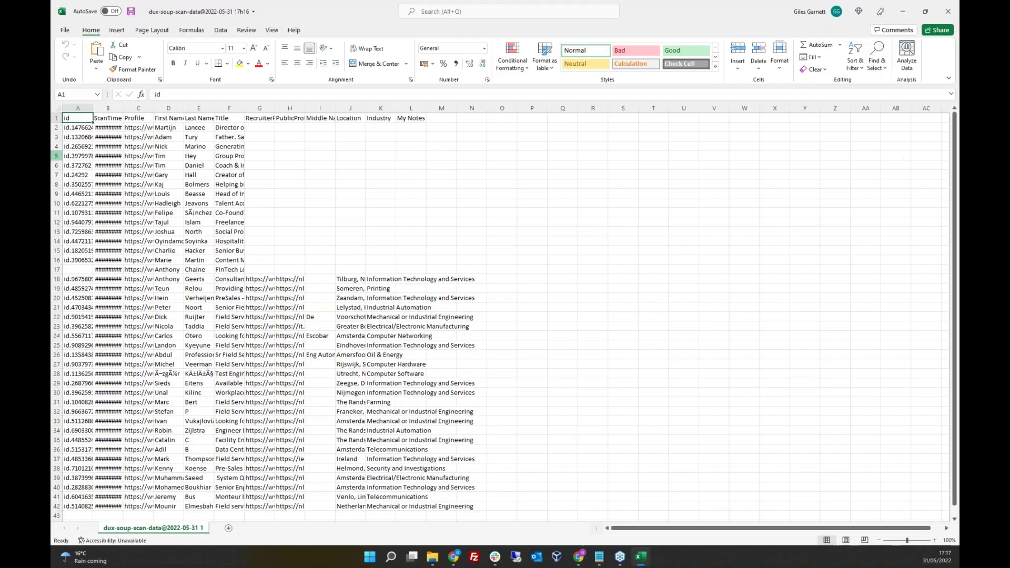
{"action": "left_click_drag", "start_coordinate": [57, 128], "coordinate": [56, 271]}
{"action": "right_click", "coordinate": [57, 233]}
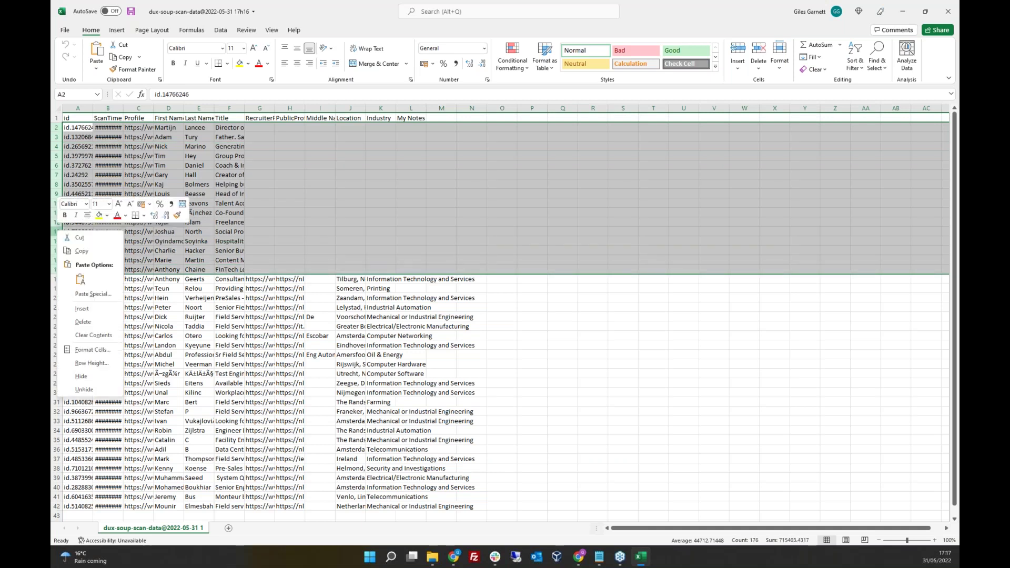
{"action": "left_click", "coordinate": [88, 323]}
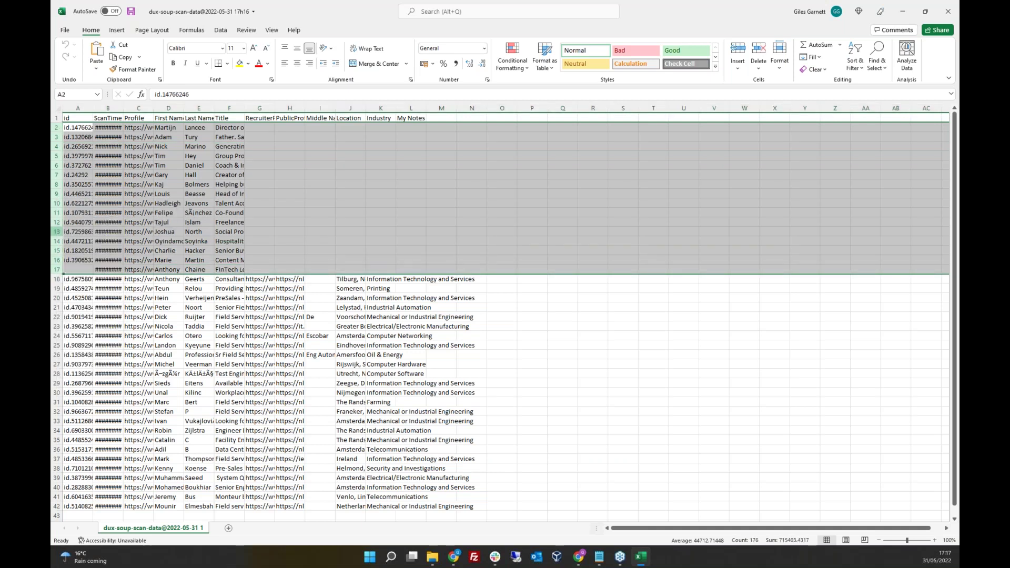
{"action": "left_click", "coordinate": [165, 127]}
Widen the date, Profile, PublicProfile, First Name and Last Name columns to fit their contents.
{"action": "double_click", "coordinate": [123, 109]}
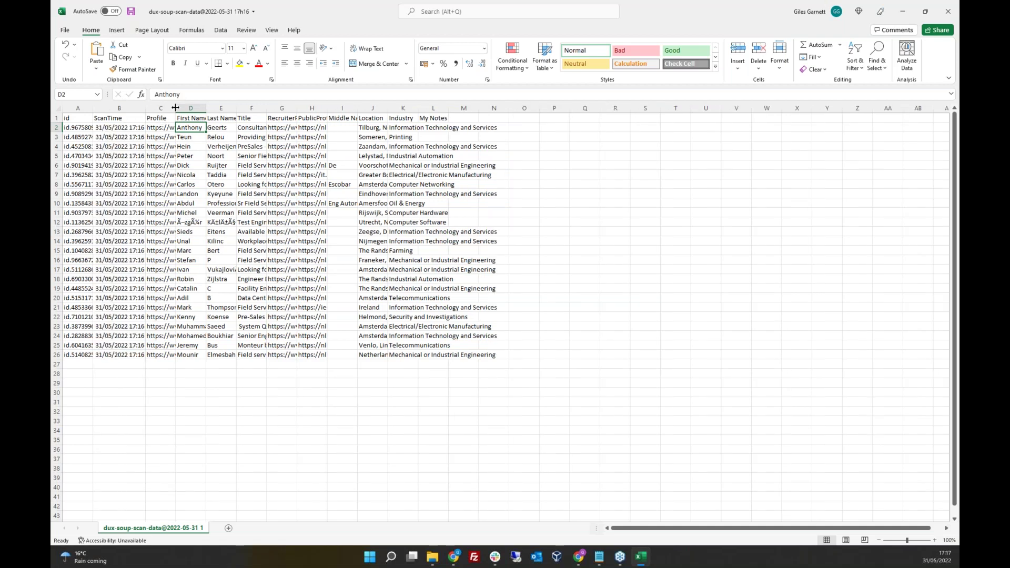
{"action": "left_click_drag", "start_coordinate": [175, 108], "coordinate": [306, 115]}
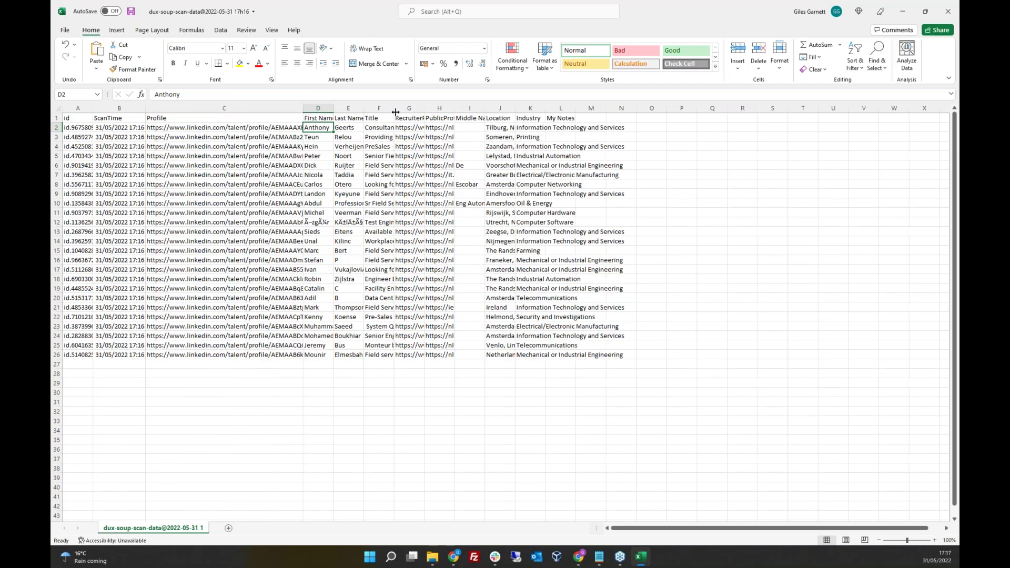
{"action": "double_click", "coordinate": [455, 108]}
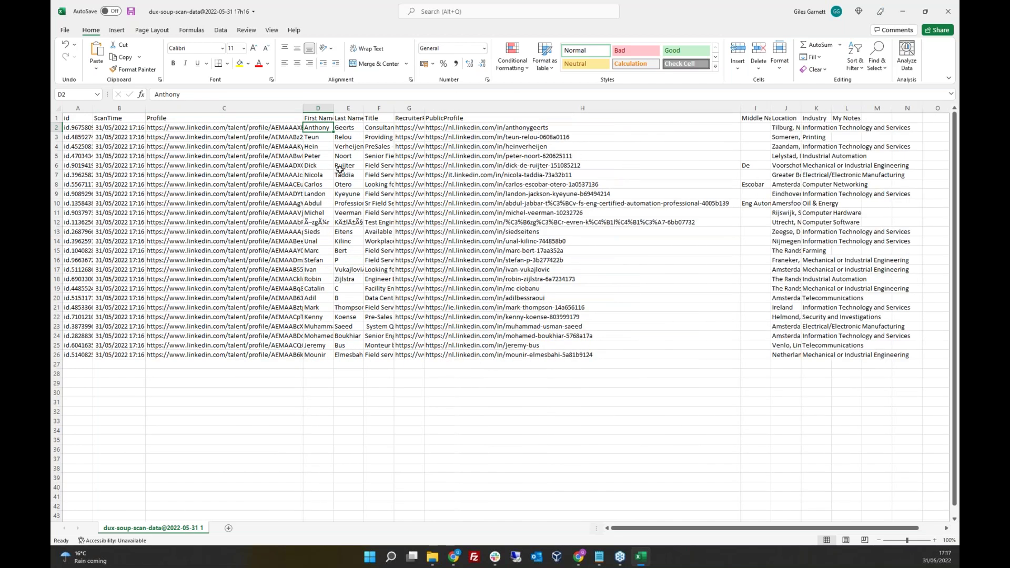
{"action": "left_click_drag", "start_coordinate": [332, 108], "coordinate": [471, 111]}
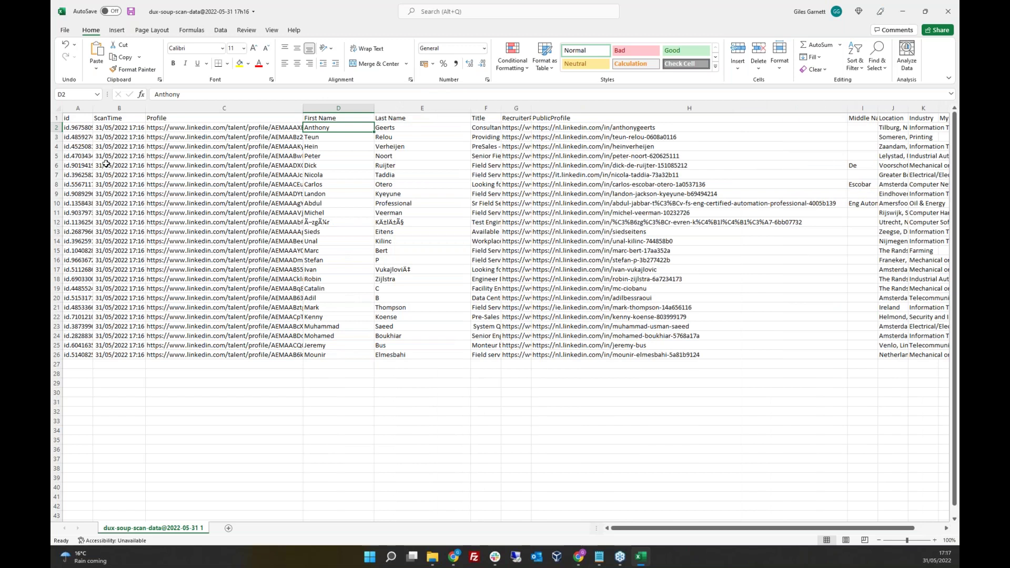
{"action": "left_click", "coordinate": [206, 157]}
Re-commit C2 so its recruiter profile URL becomes a hyperlink, then review row 9.
{"action": "left_click", "coordinate": [210, 128]}
{"action": "left_click", "coordinate": [250, 93]}
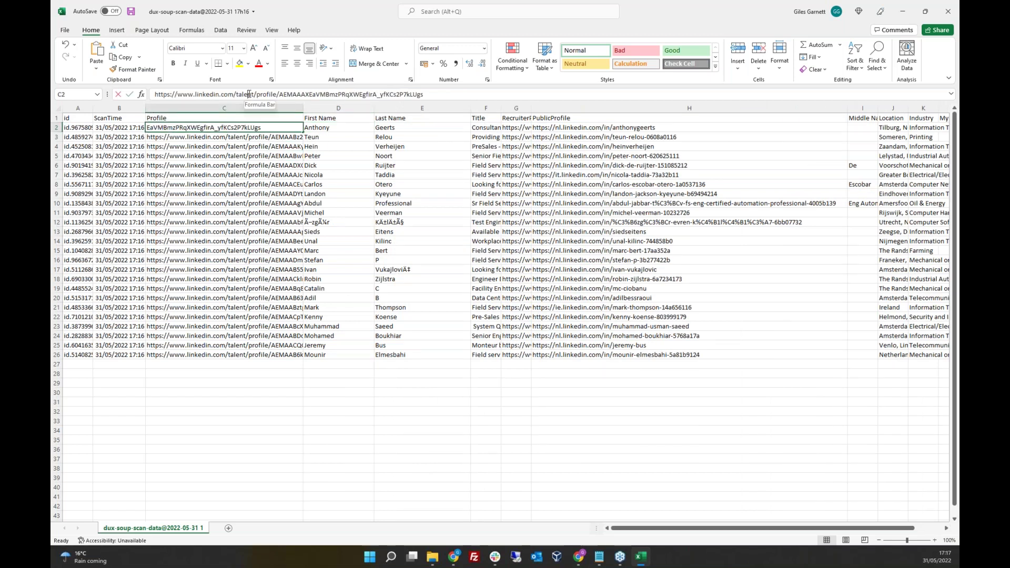
{"action": "left_click", "coordinate": [209, 194]}
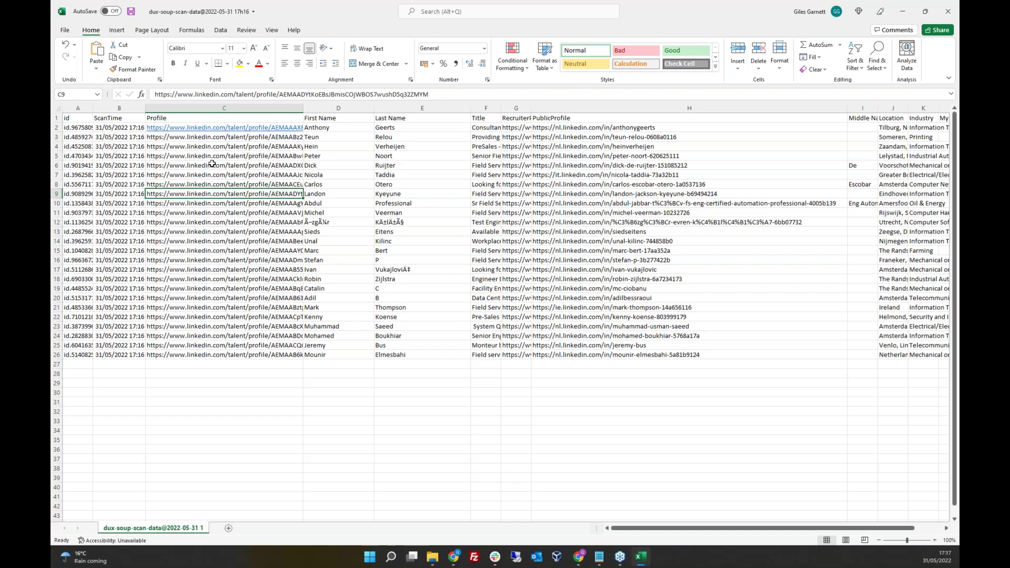
{"action": "key", "text": "Right"}
{"action": "key", "text": "Right"}
{"action": "key", "text": "Right"}
{"action": "key", "text": "Right"}
{"action": "key", "text": "Right"}
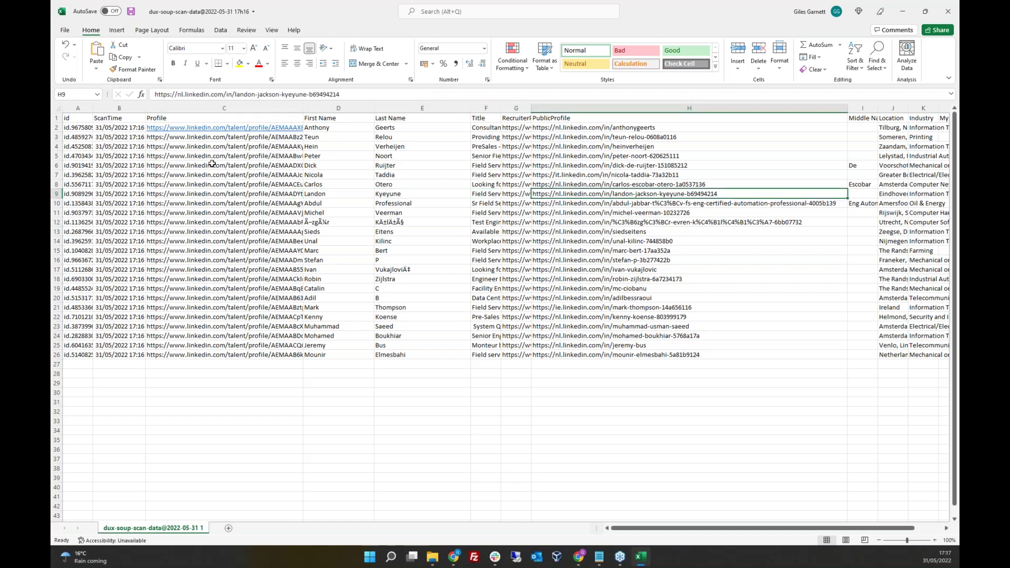
{"action": "key", "text": "Right"}
{"action": "key", "text": "Right"}
{"action": "key", "text": "Right"}
{"action": "key", "text": "Right"}
{"action": "key", "text": "Right"}
{"action": "key", "text": "Right"}
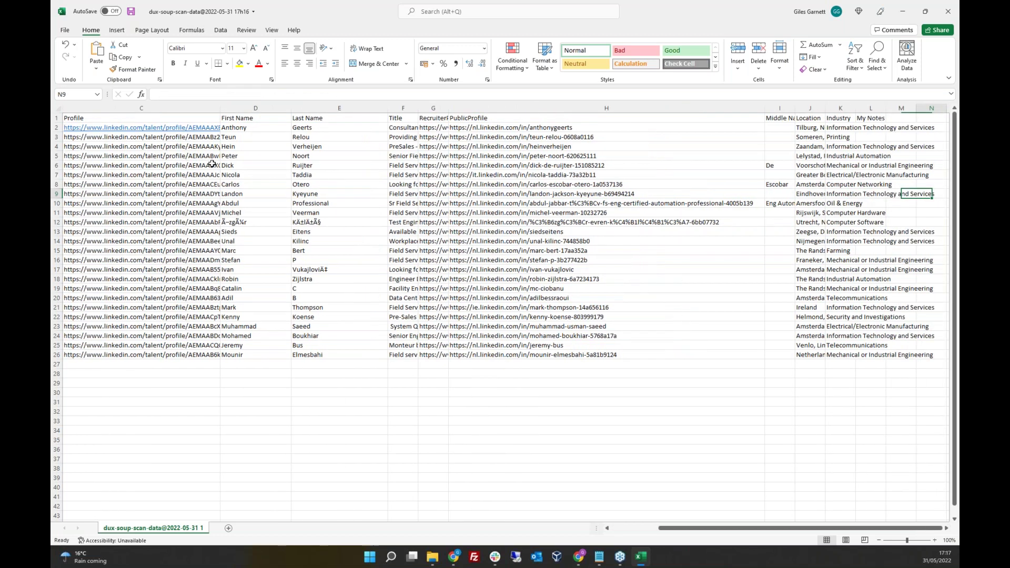
{"action": "key", "text": "Left"}
{"action": "key", "text": "Left"}
{"action": "key", "text": "Left"}
{"action": "key", "text": "Left"}
{"action": "key", "text": "Left"}
{"action": "key", "text": "Left"}
{"action": "key", "text": "Left"}
{"action": "key", "text": "Left"}
{"action": "key", "text": "Left"}
{"action": "key", "text": "Left"}
{"action": "key", "text": "Left"}
{"action": "key", "text": "Left"}
{"action": "key", "text": "Left"}
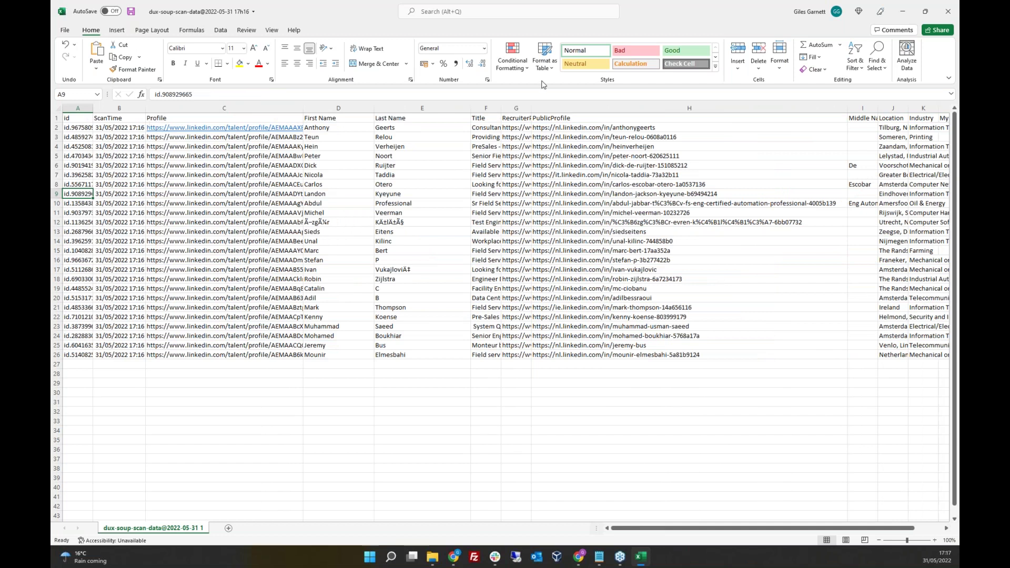
Widen the RecruiterProfile column so its LinkedIn Recruiter links are readable.
{"action": "left_click_drag", "start_coordinate": [532, 108], "coordinate": [615, 107]}
{"action": "left_click", "coordinate": [560, 184]}
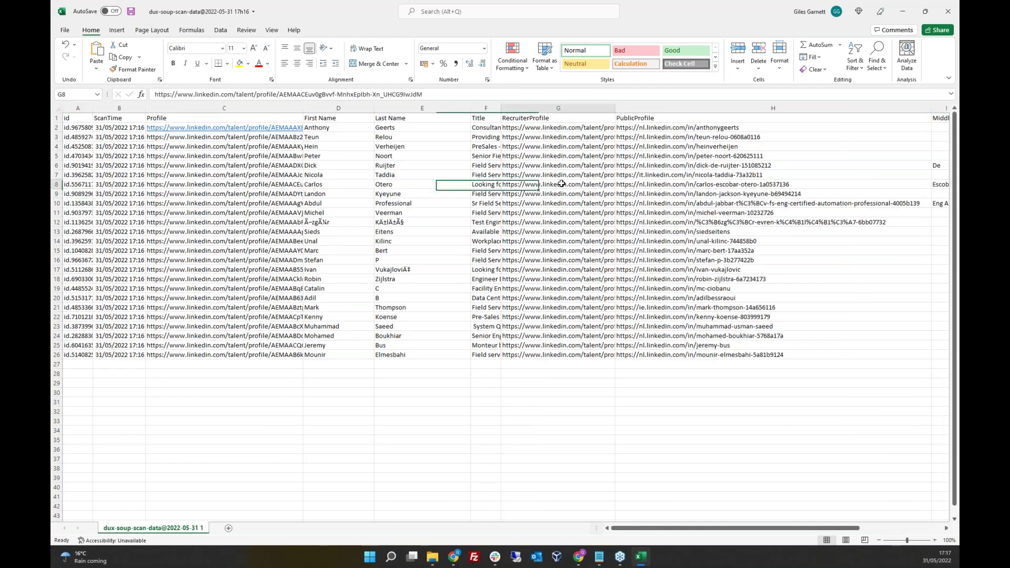
{"action": "left_click", "coordinate": [277, 185]}
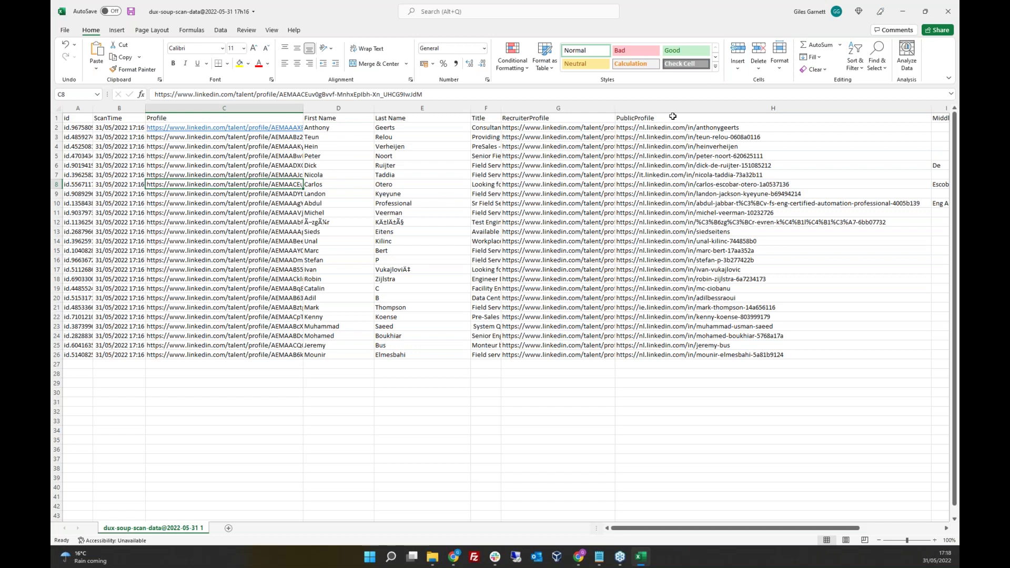
Re-commit H2 so its public profile URL becomes a hyperlink.
{"action": "left_click_drag", "start_coordinate": [675, 125], "coordinate": [701, 355]}
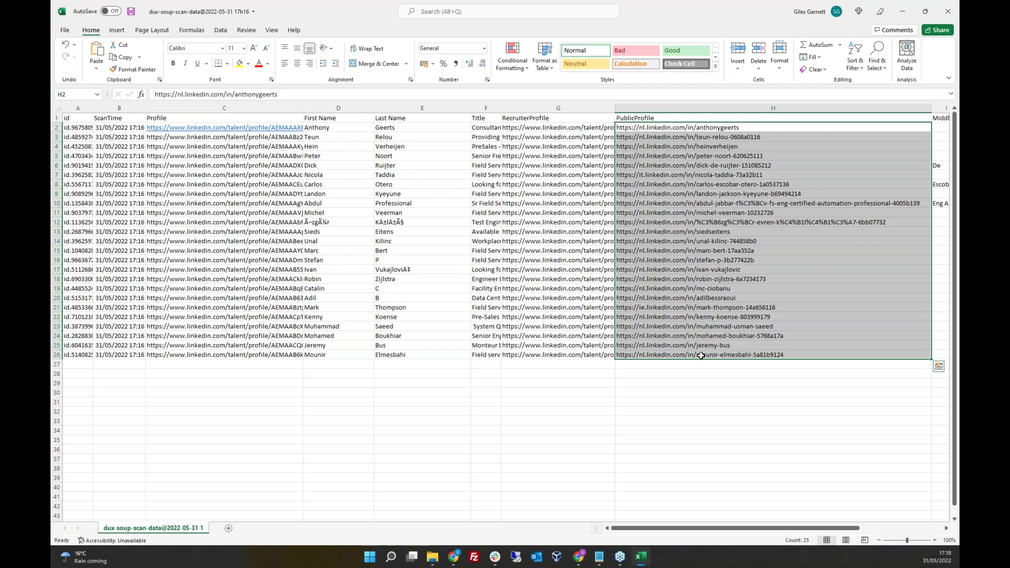
{"action": "key", "text": "ctrl+q"}
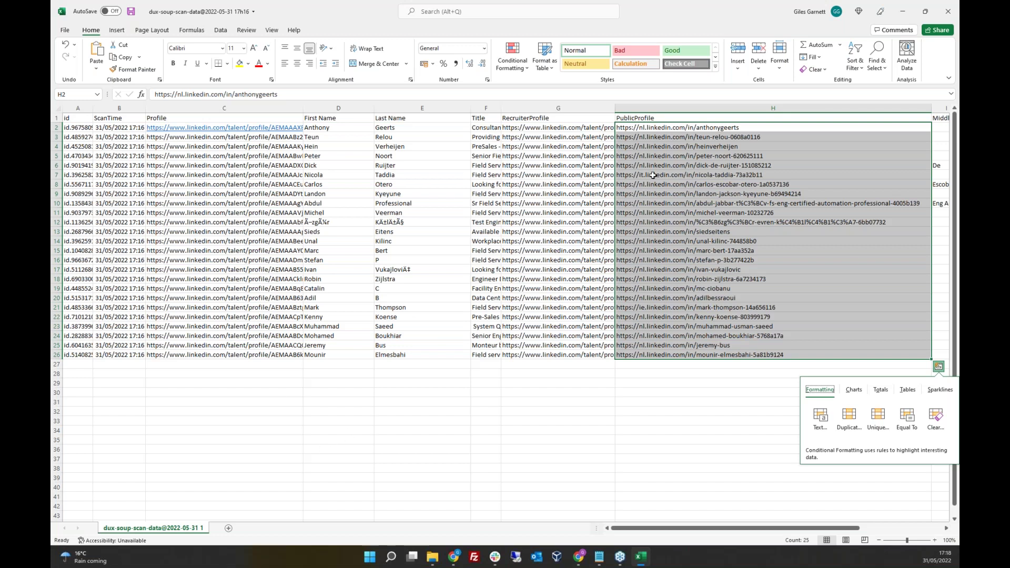
{"action": "key", "text": "shift+Up"}
{"action": "key", "text": "shift+Up"}
{"action": "key", "text": "shift+Up"}
{"action": "key", "text": "shift+Up"}
{"action": "key", "text": "shift+Up"}
{"action": "key", "text": "shift+Up"}
{"action": "key", "text": "shift+Up"}
{"action": "key", "text": "shift+Up"}
{"action": "key", "text": "shift+Up"}
{"action": "key", "text": "shift+Up"}
{"action": "key", "text": "shift+Up"}
{"action": "key", "text": "shift+Up"}
{"action": "key", "text": "shift+Up"}
{"action": "key", "text": "shift+Up"}
{"action": "key", "text": "shift+Up"}
{"action": "key", "text": "shift+Up"}
{"action": "left_click", "coordinate": [668, 127]}
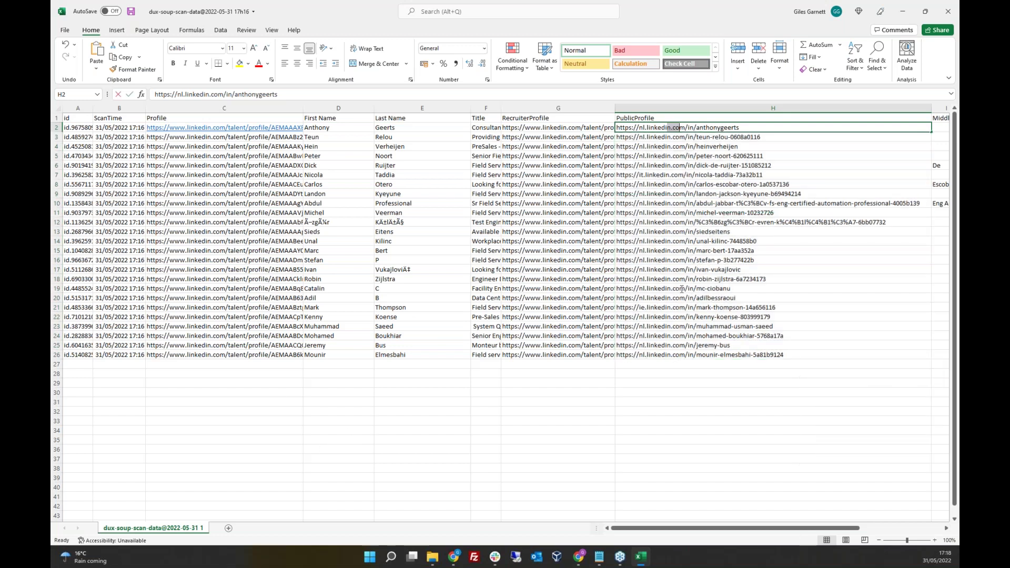
{"action": "double_click", "coordinate": [669, 127]}
{"action": "left_click", "coordinate": [670, 194]}
{"action": "left_click", "coordinate": [670, 136]}
{"action": "left_click", "coordinate": [176, 107]}
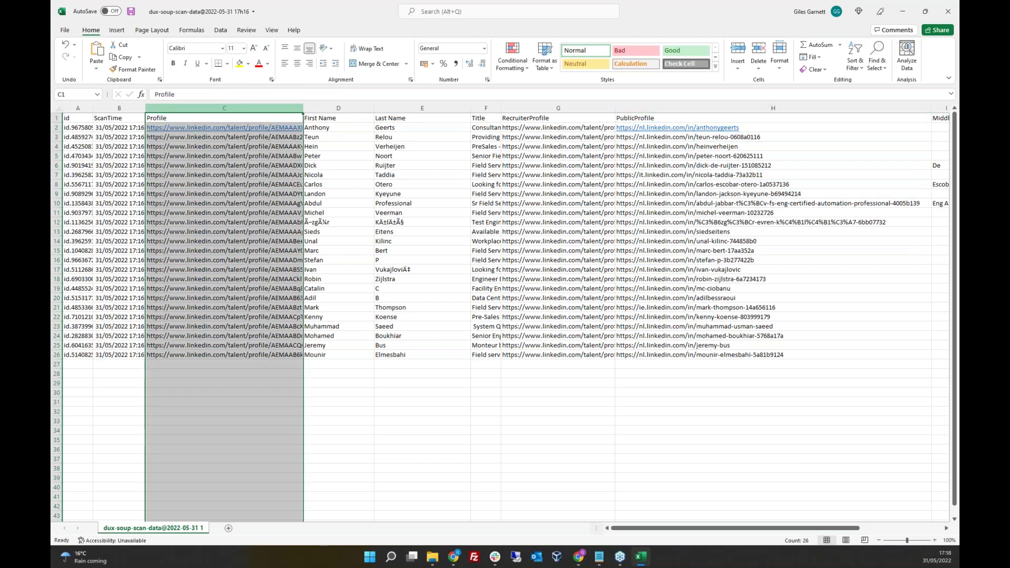
{"action": "left_click", "coordinate": [174, 120]}
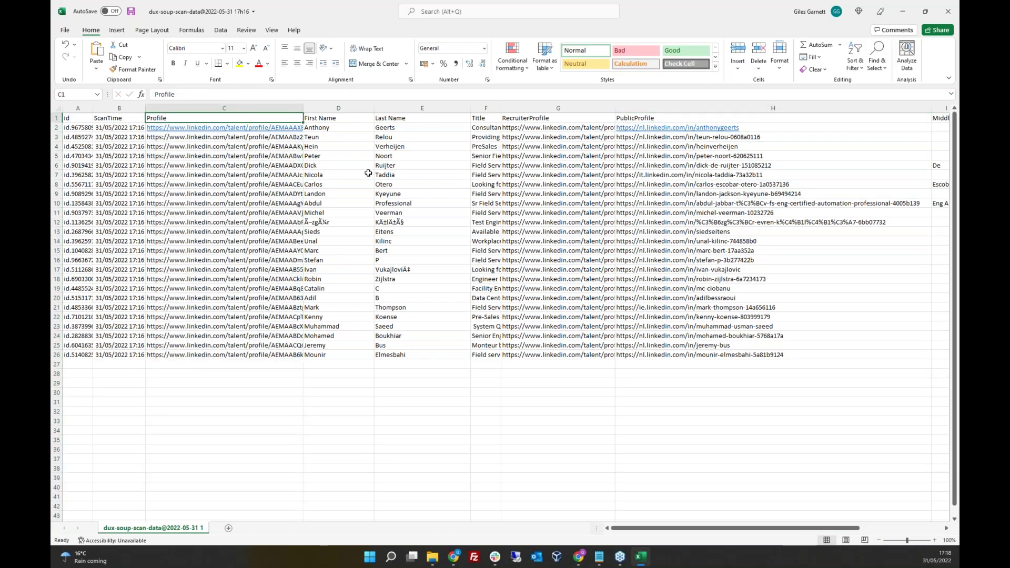
Copy the PublicProfile URLs H2:H26 to the clipboard.
{"action": "left_click", "coordinate": [767, 129]}
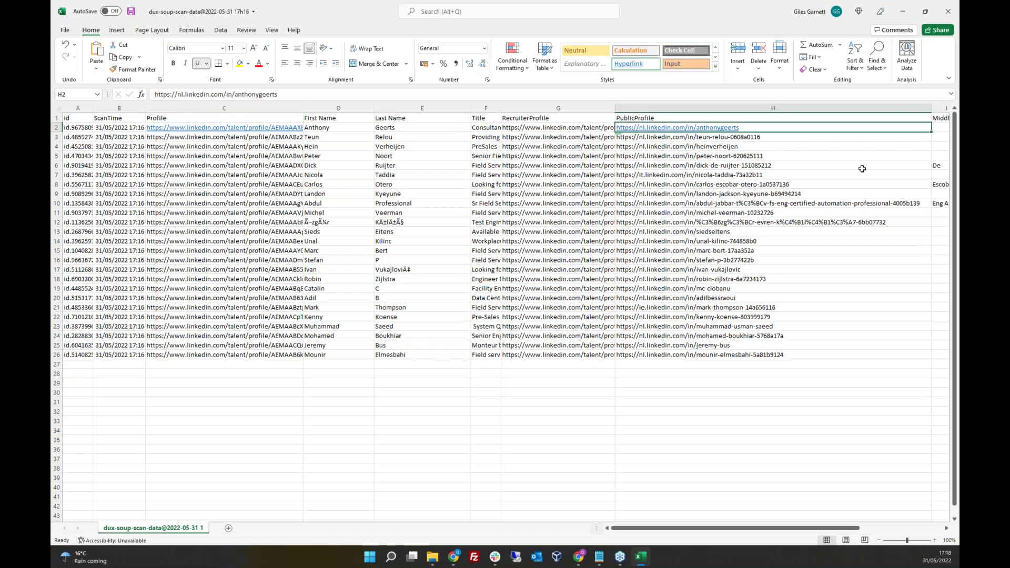
{"action": "left_click_drag", "start_coordinate": [863, 129], "coordinate": [862, 355]}
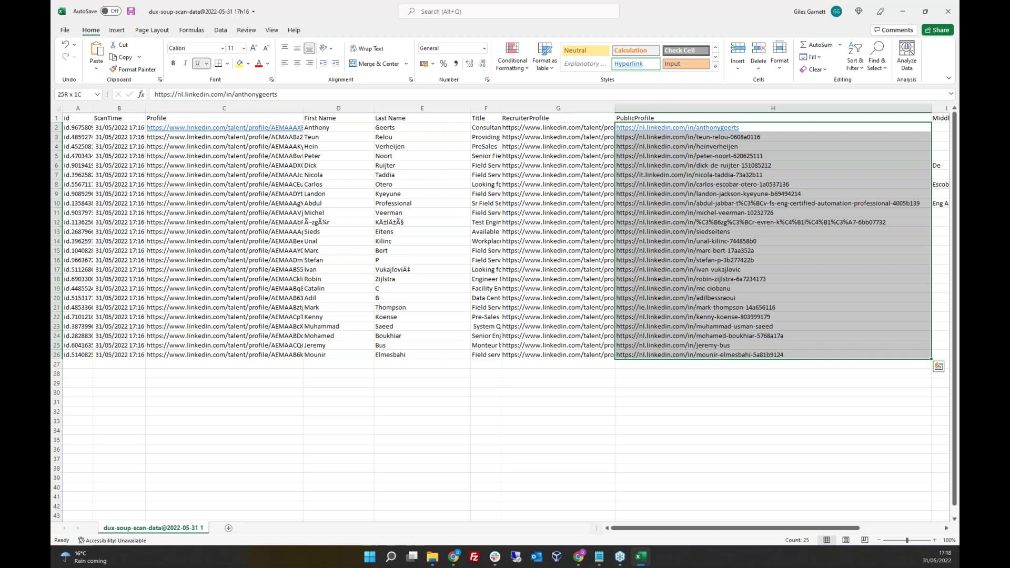
{"action": "key", "text": "ctrl+c"}
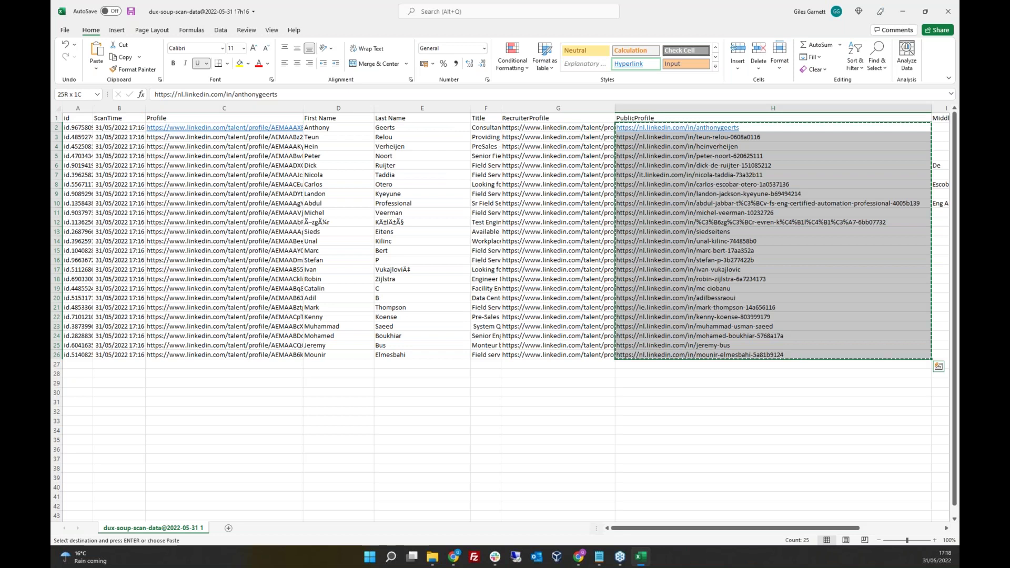
Follow C2's recruiter link in Chrome, then close that tab and return to Excel.
{"action": "left_click", "coordinate": [191, 128]}
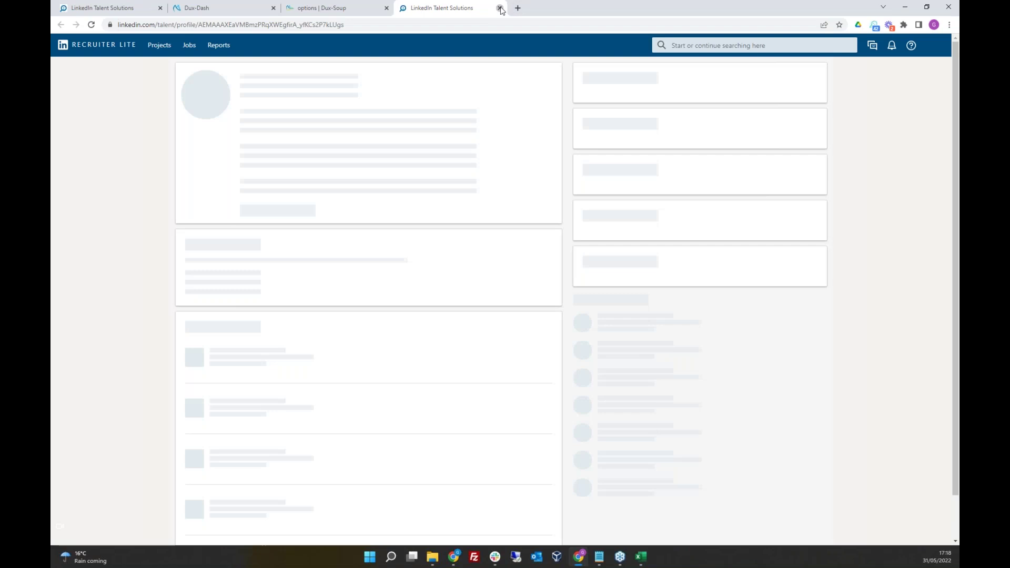
{"action": "left_click", "coordinate": [500, 8]}
{"action": "key", "text": "alt+Tab"}
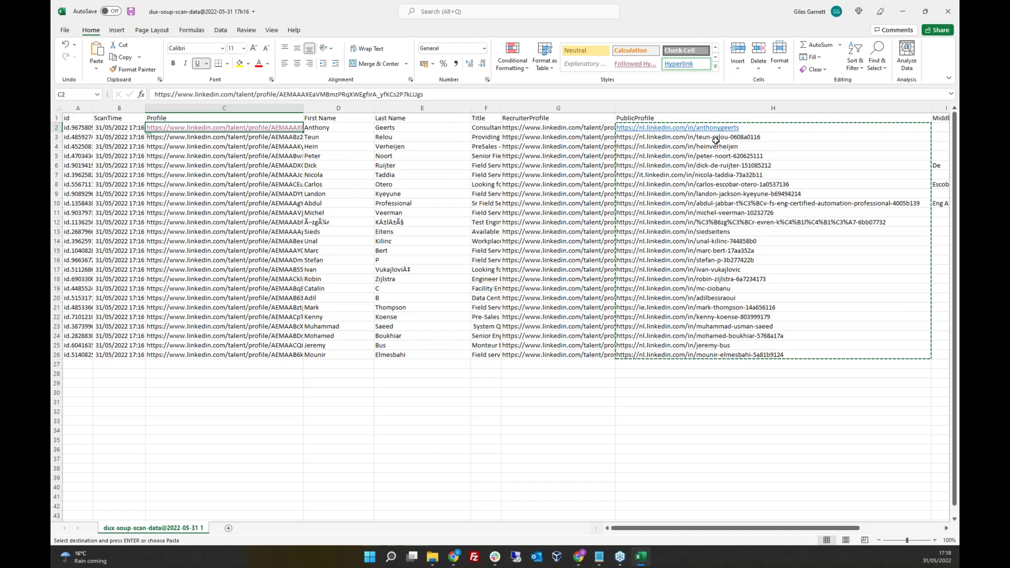
Paste the public profile URLs into C2:C26 and widen the Profile column to show them.
{"action": "key", "text": "ctrl+v"}
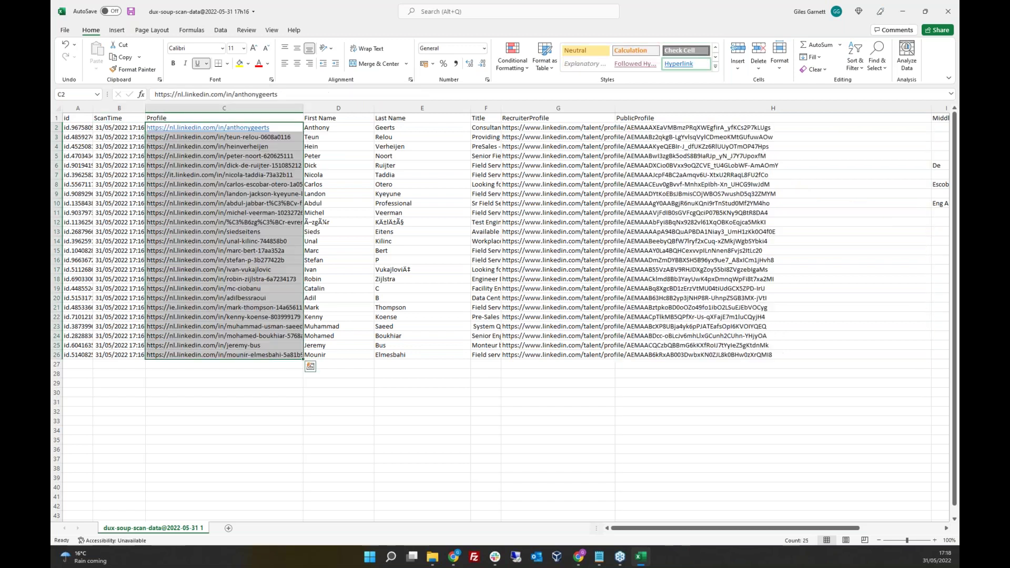
{"action": "left_click_drag", "start_coordinate": [218, 173], "coordinate": [221, 232]}
{"action": "left_click", "coordinate": [221, 175]}
{"action": "left_click_drag", "start_coordinate": [303, 108], "coordinate": [447, 108]}
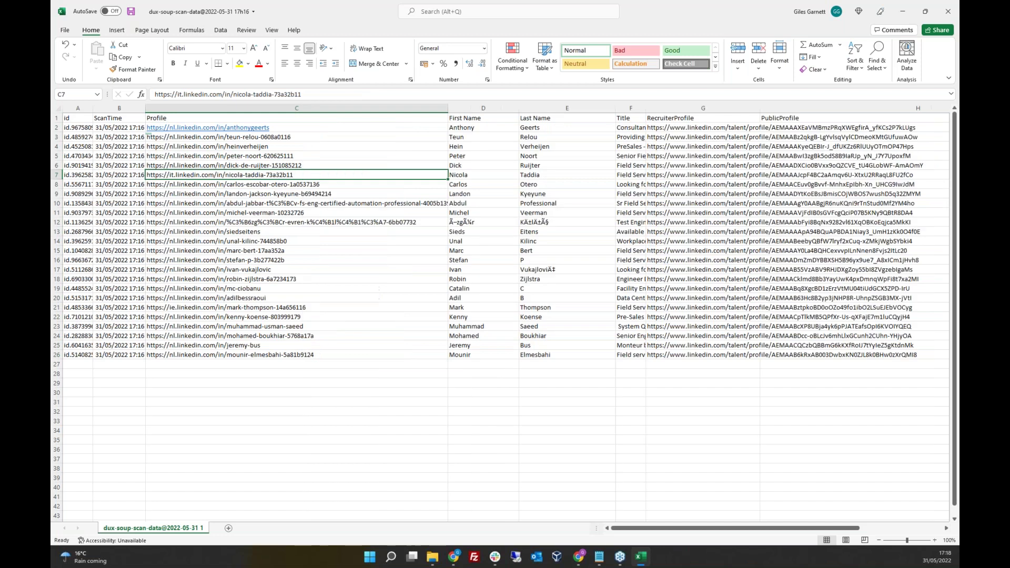
{"action": "left_click", "coordinate": [194, 120]}
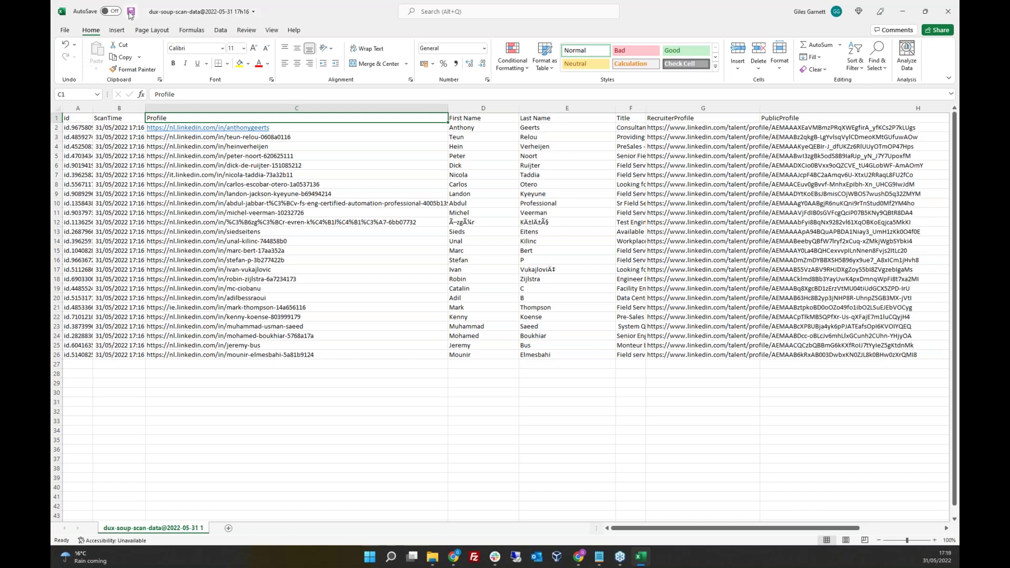
Save the scan-data workbook and close Excel.
{"action": "left_click", "coordinate": [228, 107]}
{"action": "left_click", "coordinate": [500, 107]}
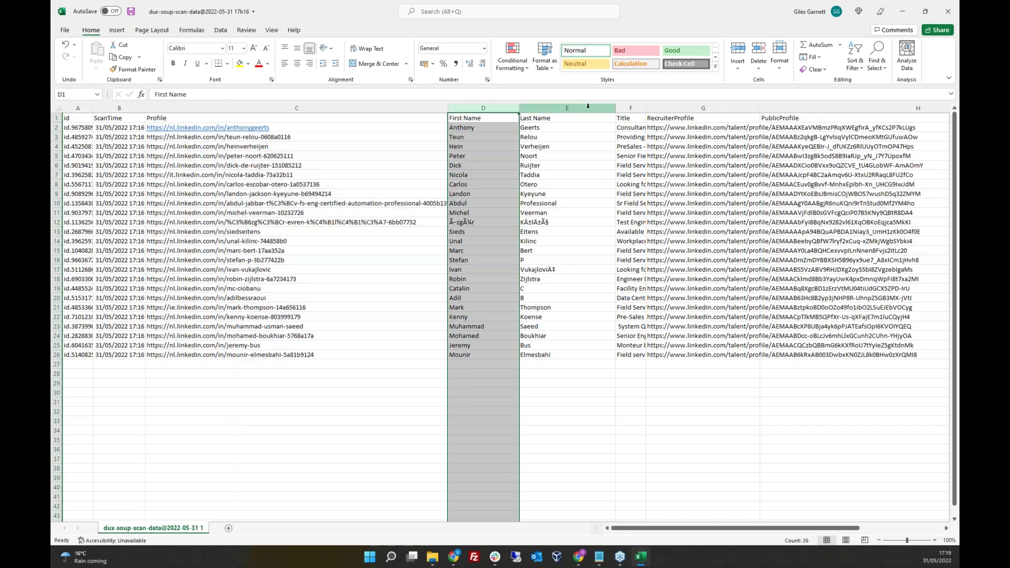
{"action": "left_click", "coordinate": [584, 106]}
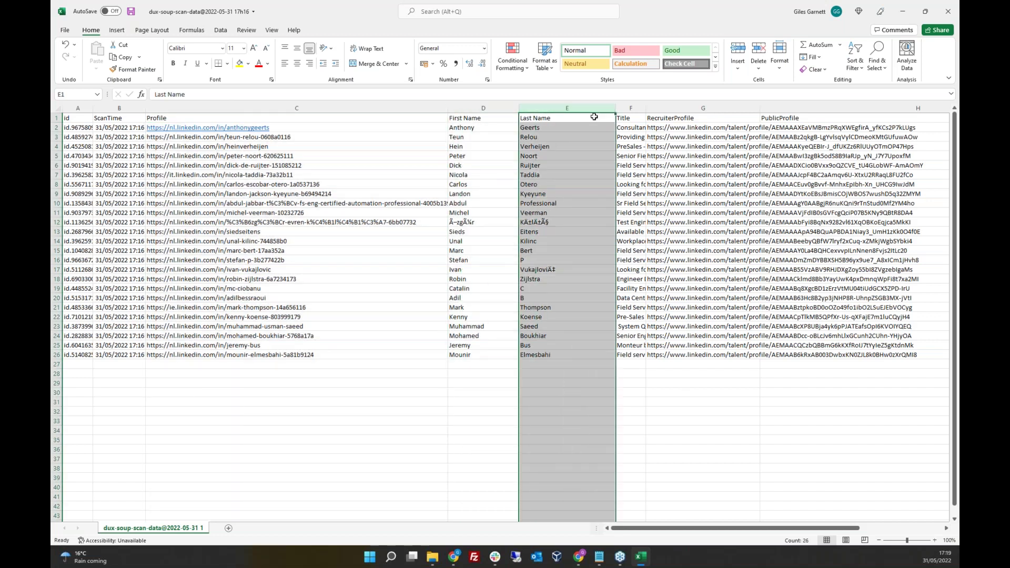
{"action": "left_click", "coordinate": [248, 430]}
{"action": "left_click", "coordinate": [132, 12]}
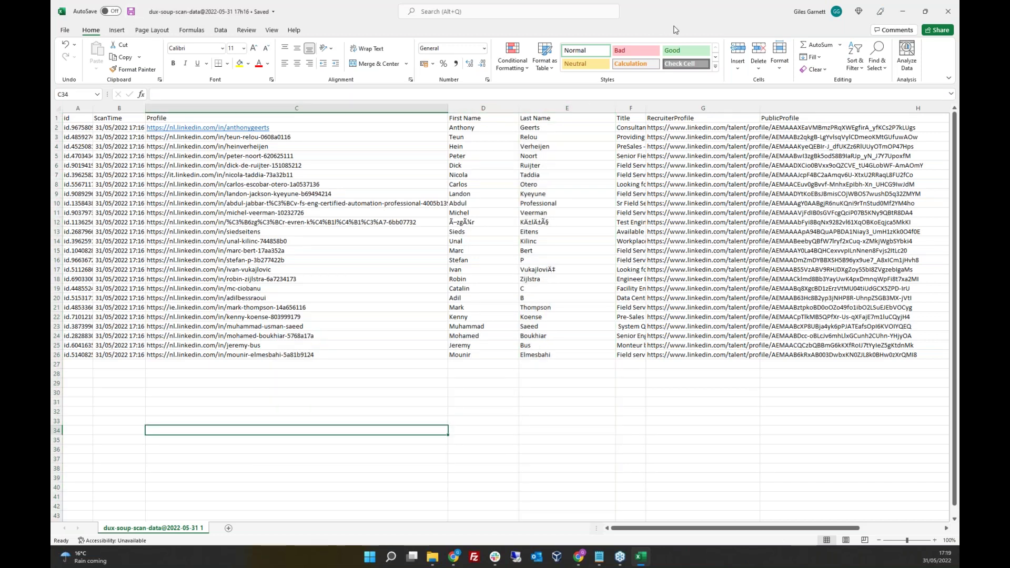
{"action": "left_click", "coordinate": [950, 13]}
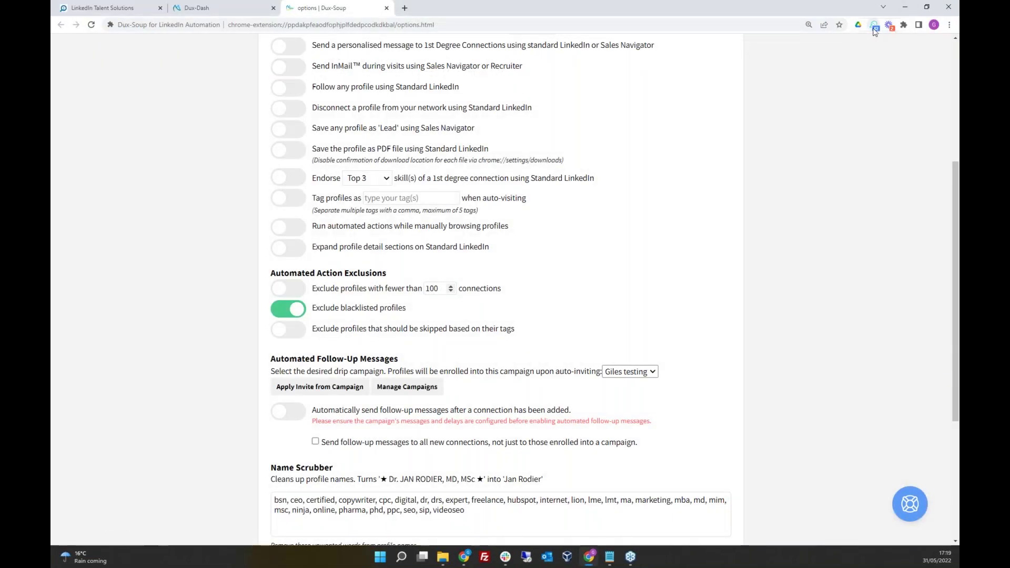
Upload the edited scan data CSV from Downloads into Dux-Soup's RE-visit tool.
{"action": "left_click", "coordinate": [875, 26]}
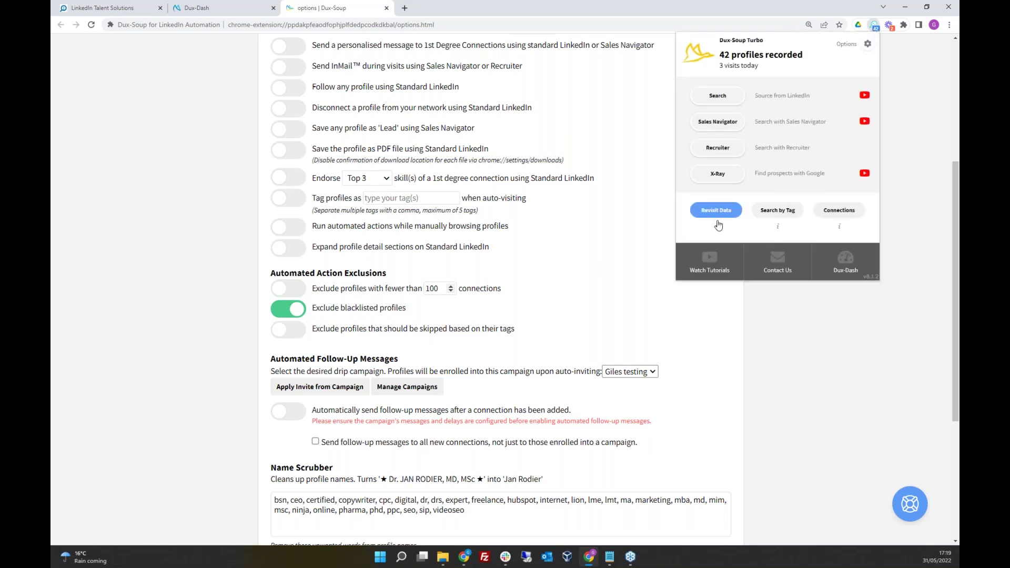
{"action": "left_click", "coordinate": [720, 214]}
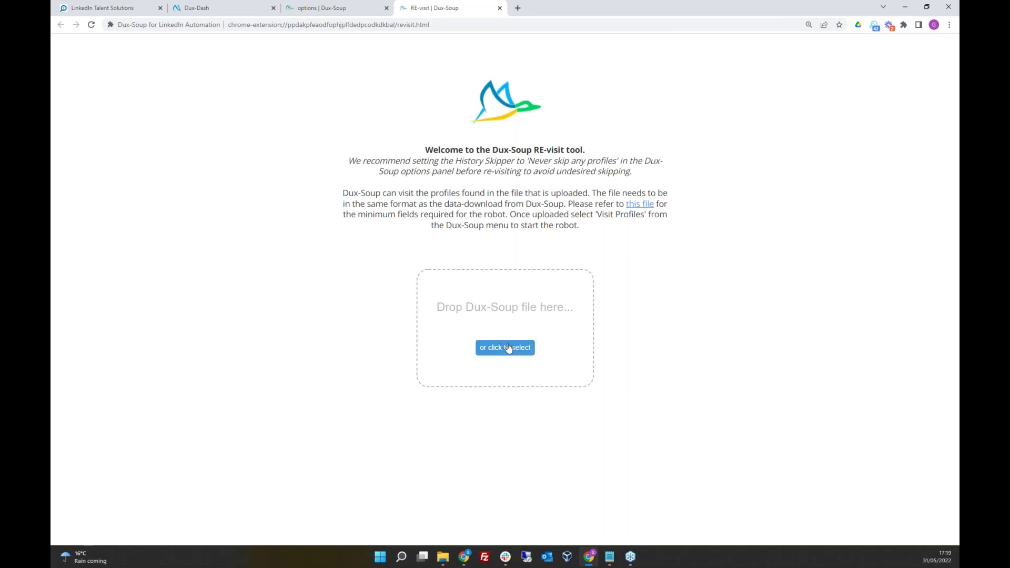
{"action": "left_click", "coordinate": [507, 345]}
{"action": "left_click", "coordinate": [208, 92]}
{"action": "left_click", "coordinate": [429, 243]}
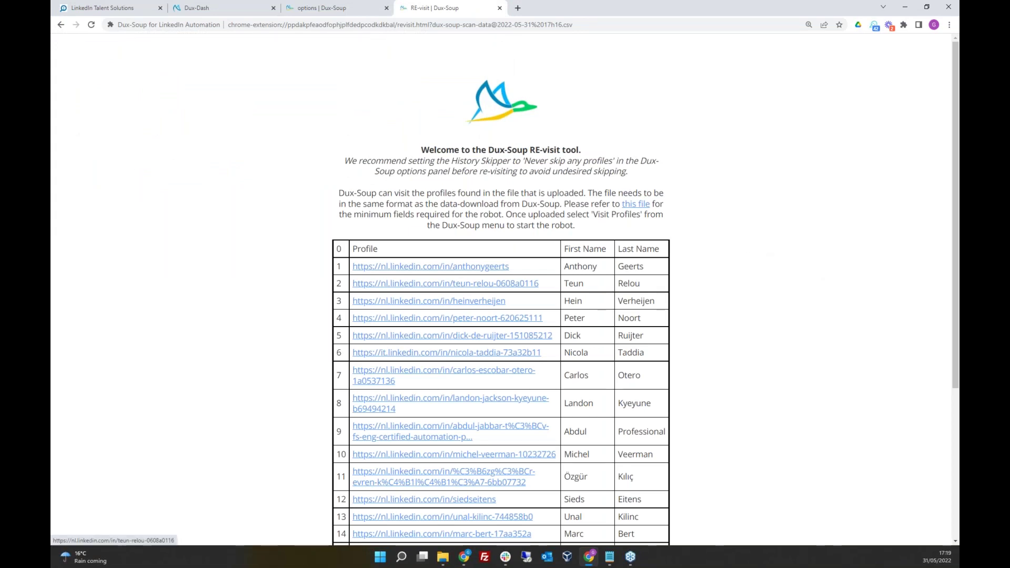
{"action": "left_click", "coordinate": [105, 8]}
{"action": "scroll", "coordinate": [430, 214], "scroll_direction": "up", "scroll_amount": 15}
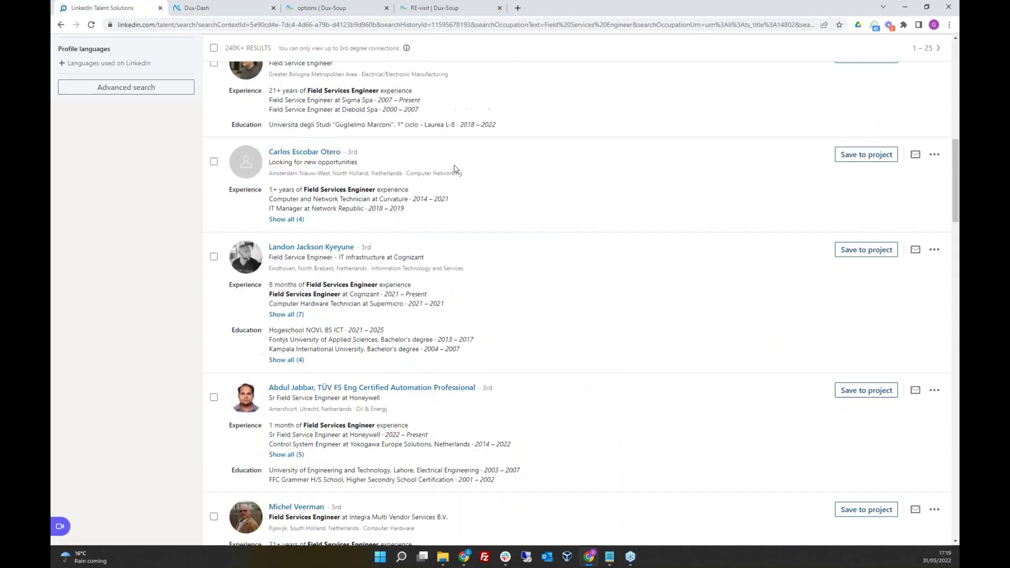
{"action": "scroll", "coordinate": [456, 169], "scroll_direction": "up", "scroll_amount": 10}
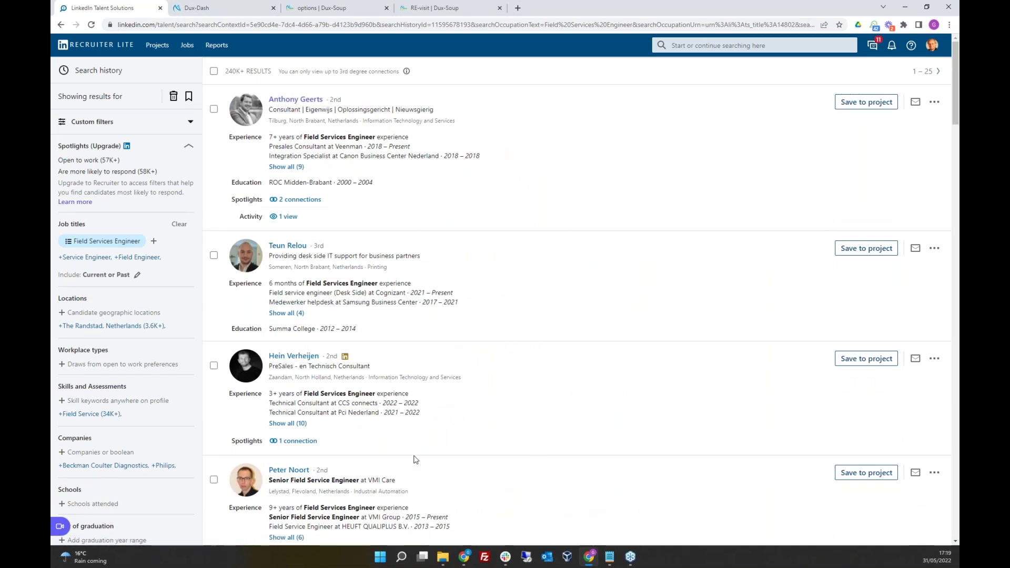
{"action": "left_click", "coordinate": [455, 10]}
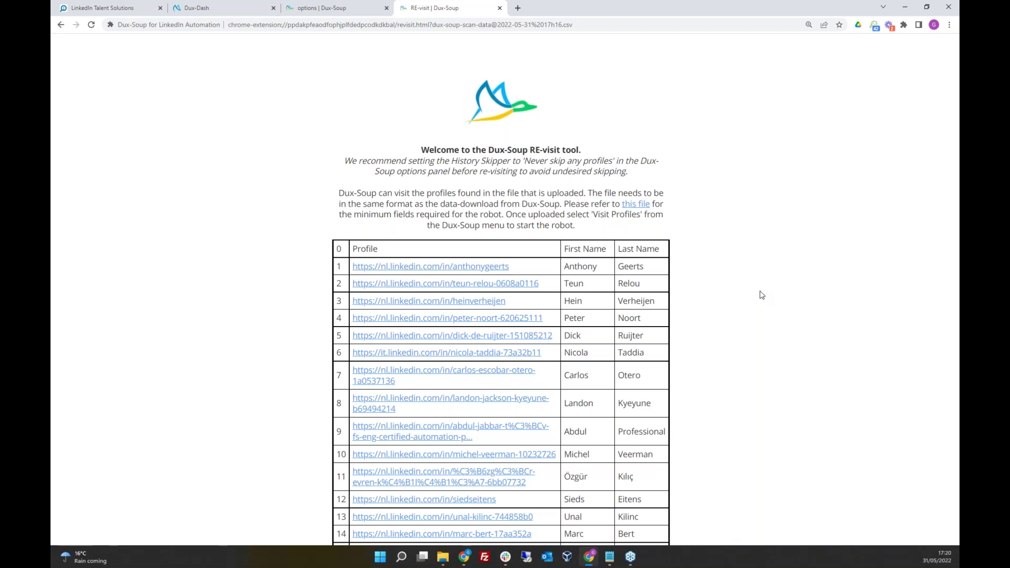
Toggle Include custom message on and back off, then close the panel without starting a revisit.
{"action": "left_click", "coordinate": [874, 27]}
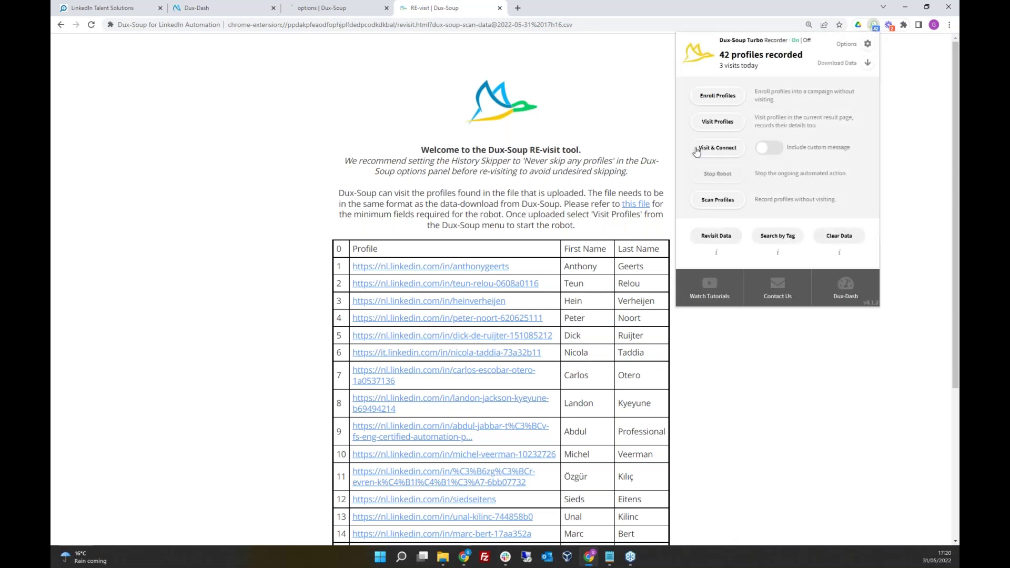
{"action": "left_click", "coordinate": [771, 149]}
{"action": "left_click", "coordinate": [768, 149]}
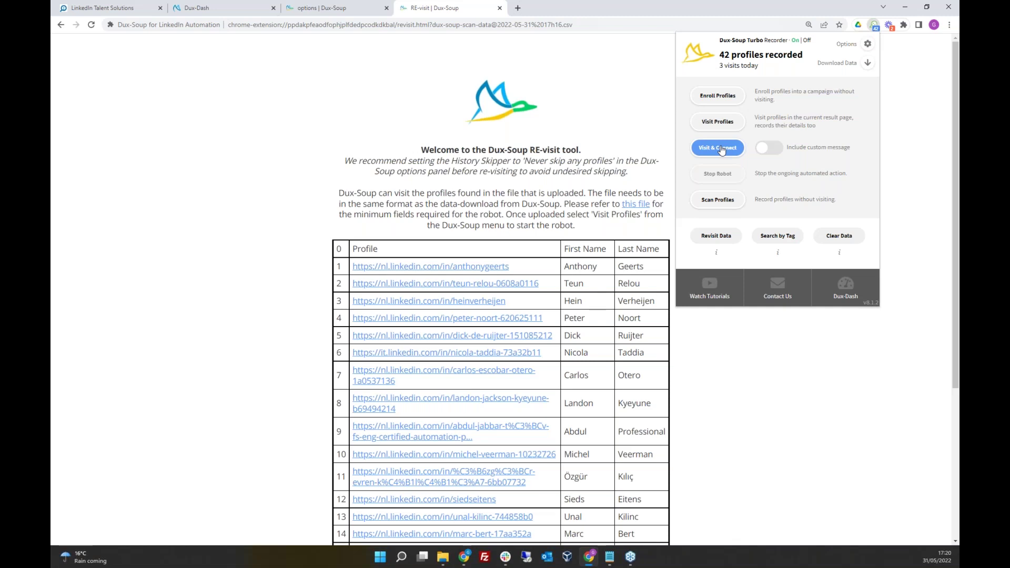
{"action": "left_click", "coordinate": [720, 148]}
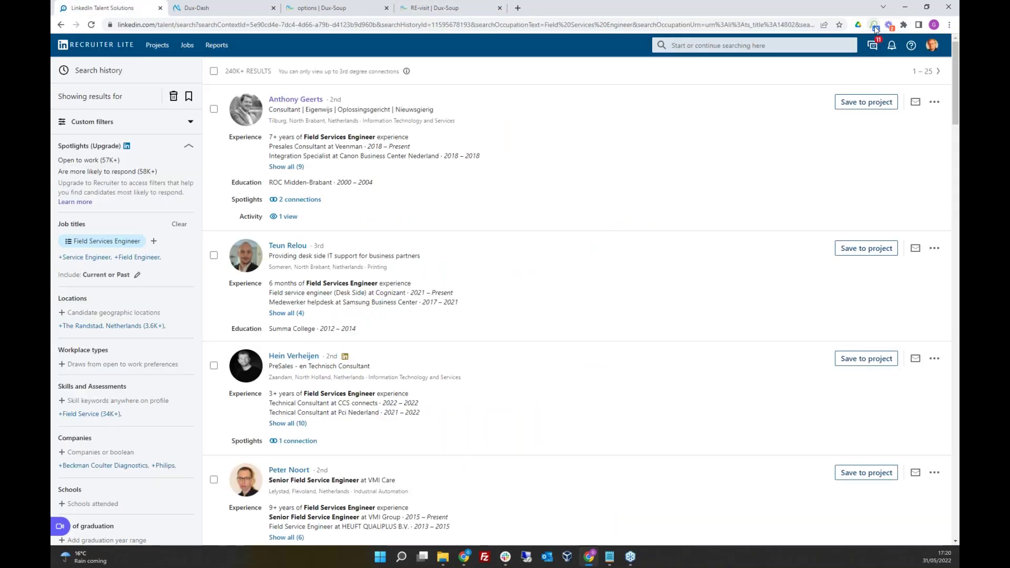
In the Dux-Soup Planner, mark Wednesday 17:00 and 18:00 as working hours and save.
{"action": "left_click", "coordinate": [352, 12]}
{"action": "scroll", "coordinate": [274, 169], "scroll_direction": "up", "scroll_amount": 5}
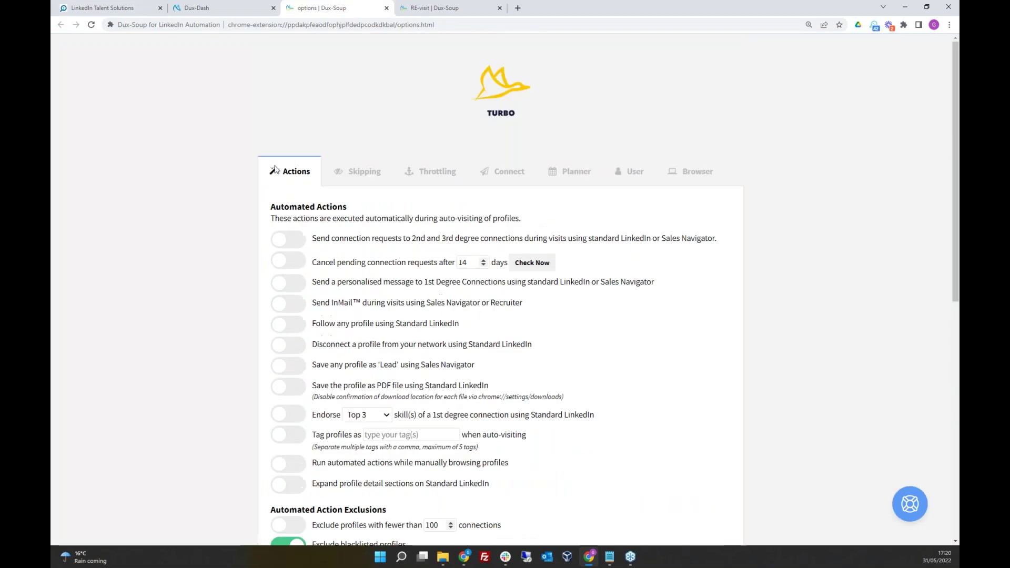
{"action": "left_click", "coordinate": [363, 176]}
{"action": "left_click", "coordinate": [433, 176]}
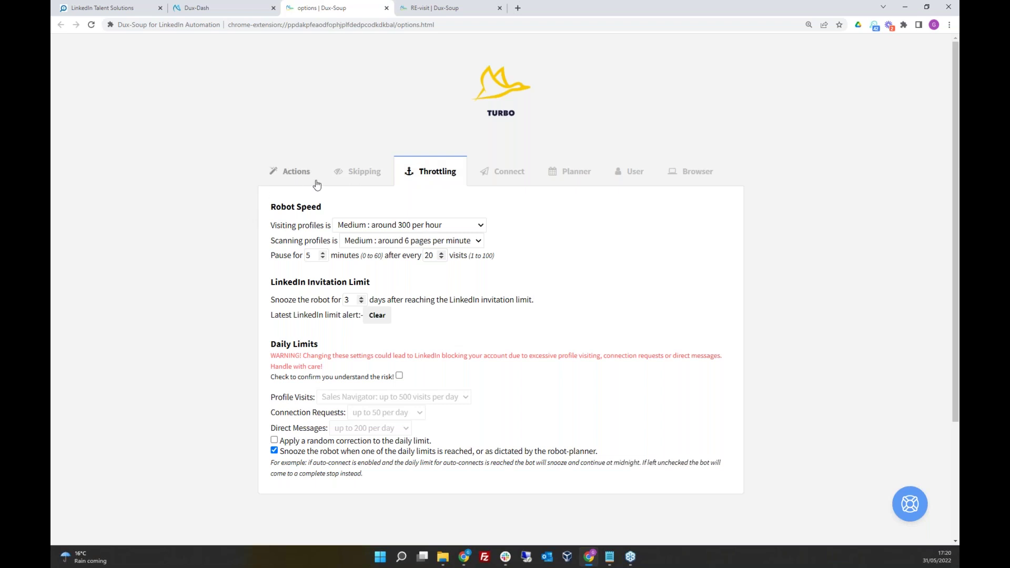
{"action": "left_click", "coordinate": [571, 182]}
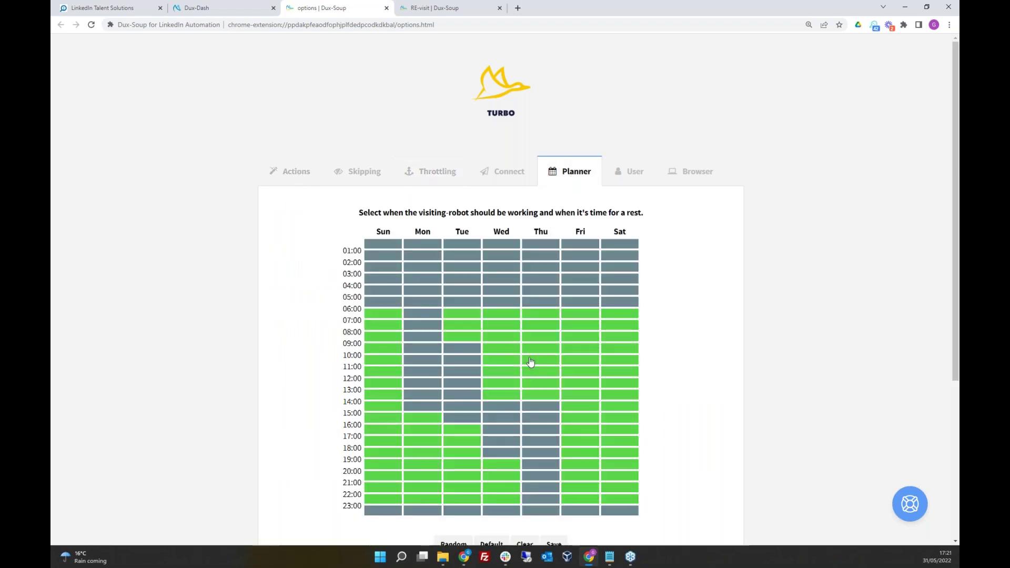
{"action": "left_click", "coordinate": [506, 443]}
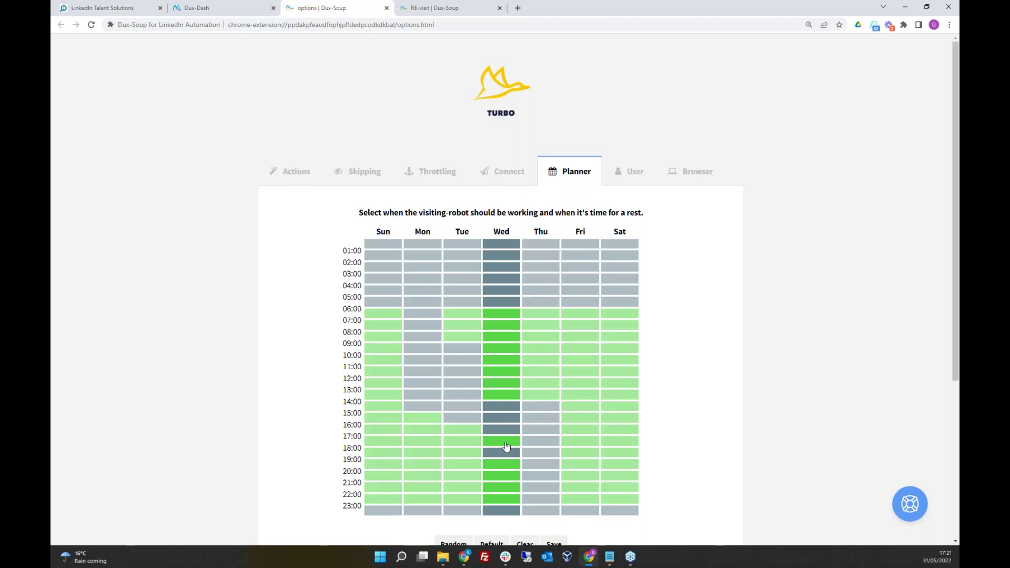
{"action": "left_click", "coordinate": [514, 457]}
{"action": "scroll", "coordinate": [823, 408], "scroll_direction": "down", "scroll_amount": 3}
{"action": "left_click", "coordinate": [554, 404]}
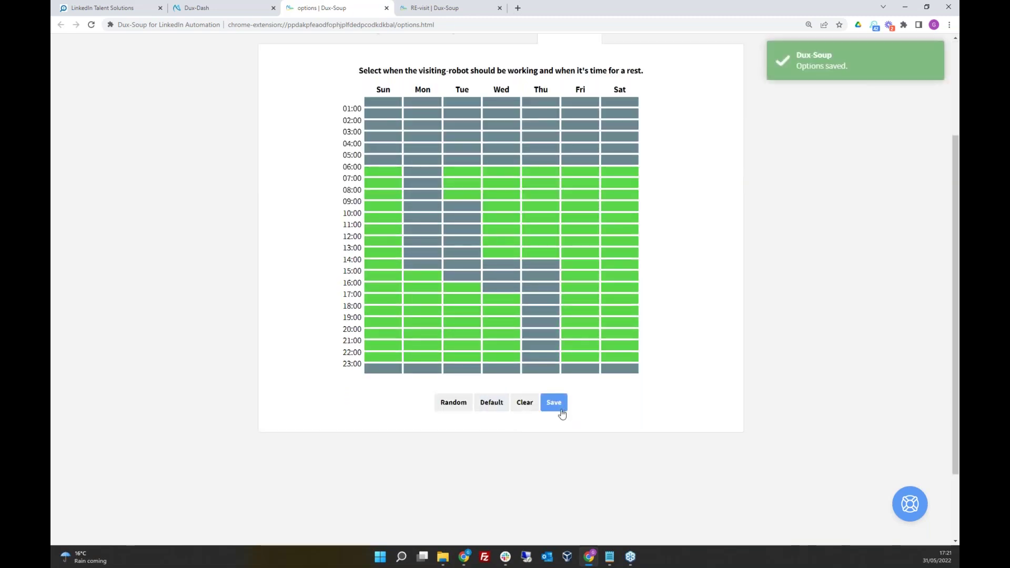
Review the profile skipping and automated actions settings again.
{"action": "scroll", "coordinate": [296, 124], "scroll_direction": "up", "scroll_amount": 2}
{"action": "scroll", "coordinate": [296, 125], "scroll_direction": "up", "scroll_amount": 1}
{"action": "left_click", "coordinate": [342, 171]}
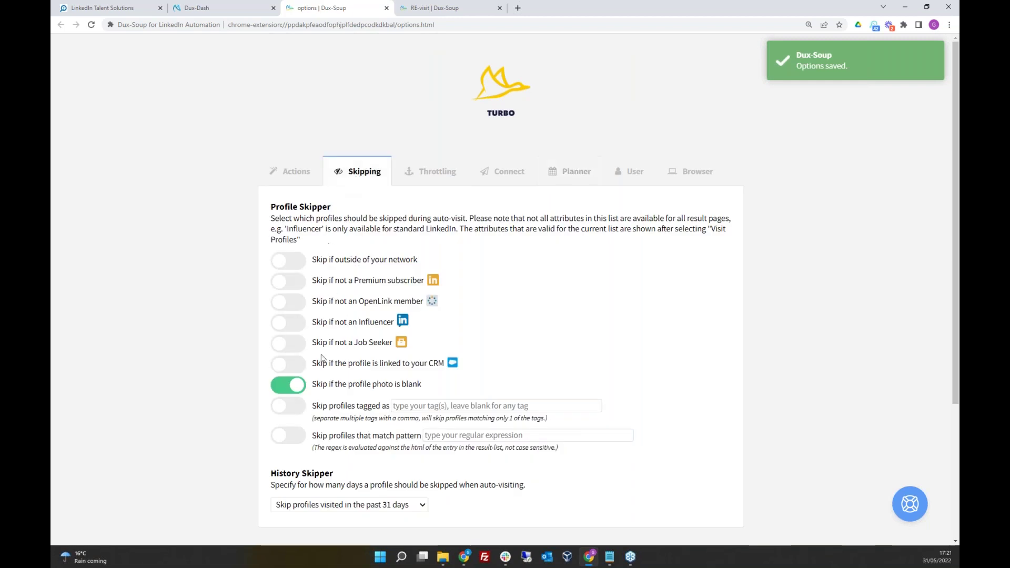
{"action": "left_click", "coordinate": [293, 176]}
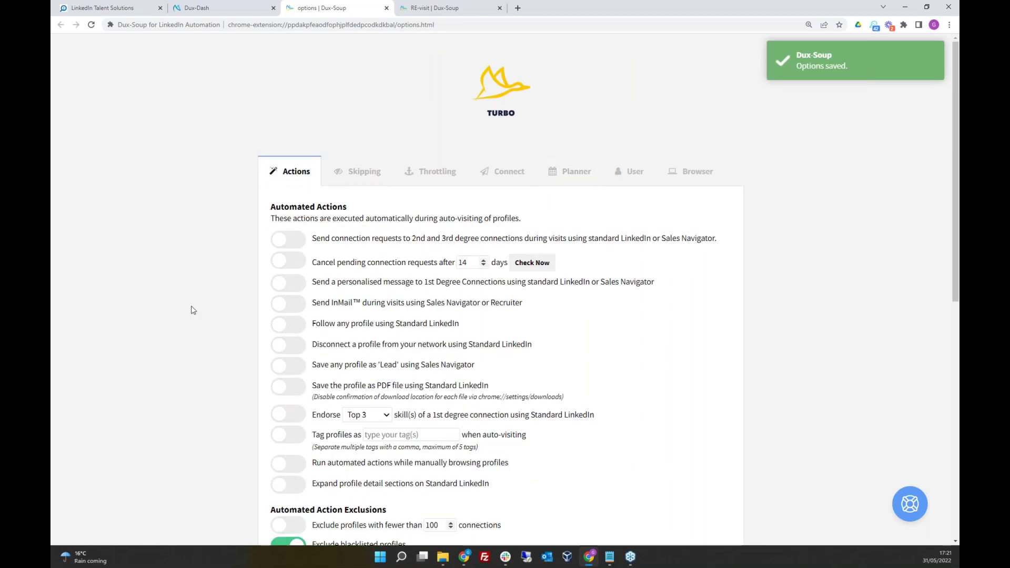
Launch Visit Profiles from the Dux-Soup panel on the Recruiter Lite results.
{"action": "left_click", "coordinate": [117, 8]}
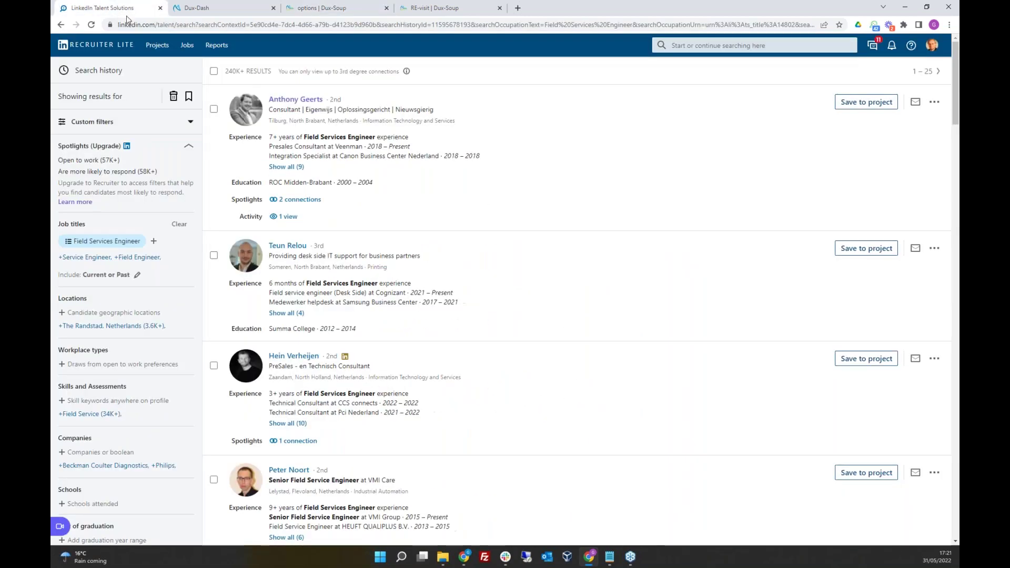
{"action": "left_click", "coordinate": [875, 26]}
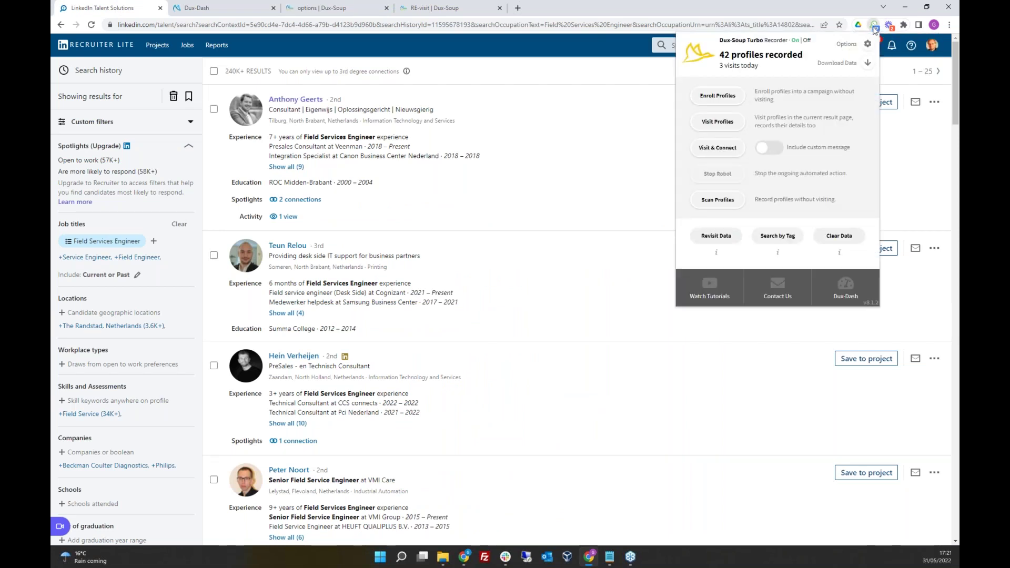
{"action": "left_click", "coordinate": [722, 128]}
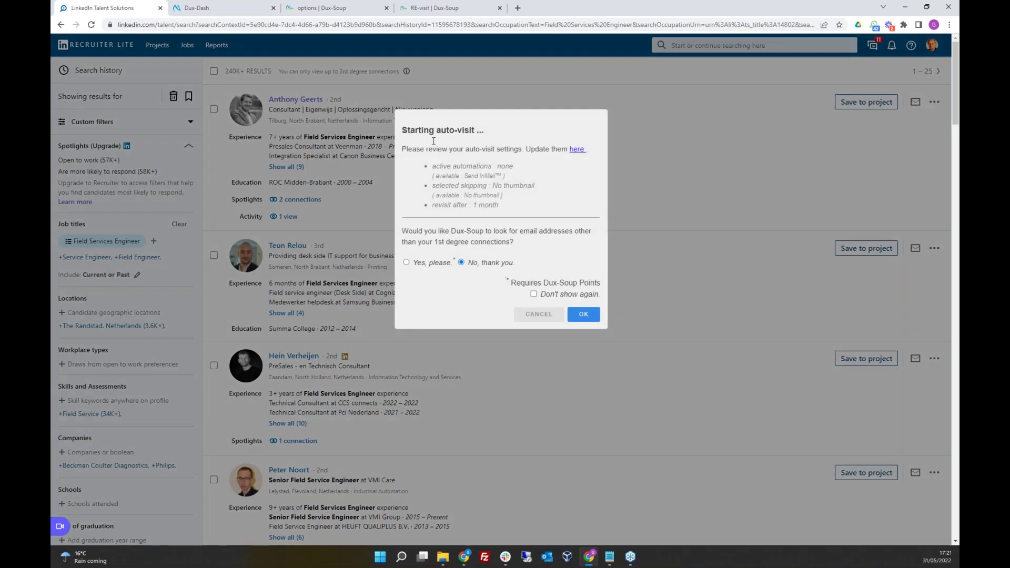
Confirm the auto-visit without email lookup and let it reach 45 profiles recorded, 6 visits today.
{"action": "left_click", "coordinate": [585, 315]}
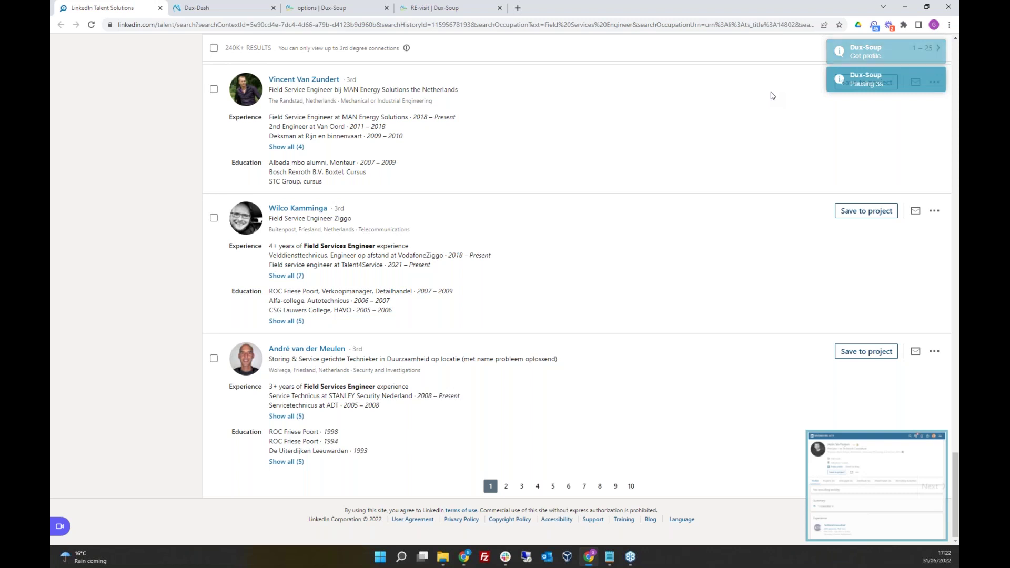
{"action": "left_click", "coordinate": [875, 26]}
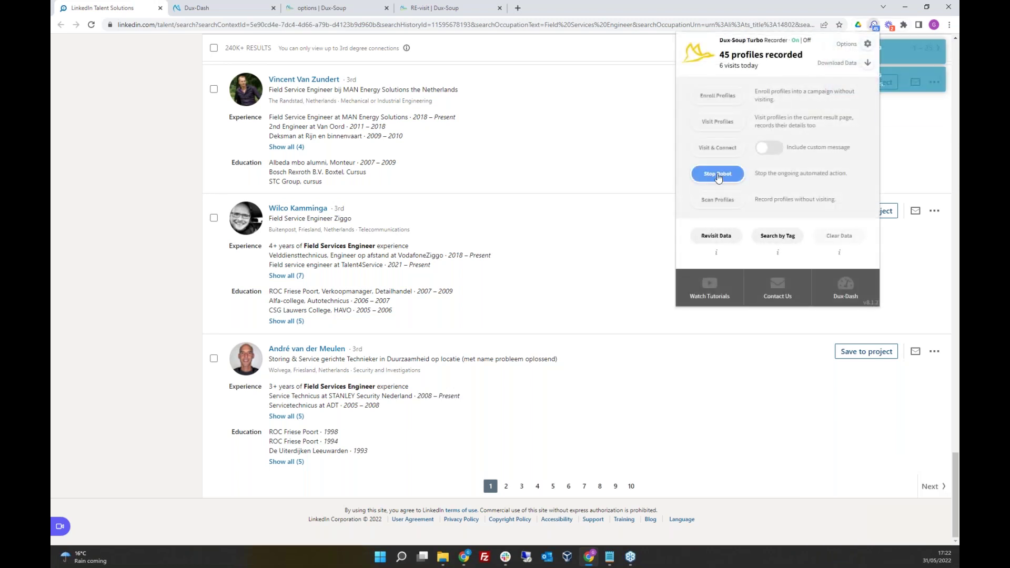
Download Visit Data (4) as a CSV and open it in Excel.
{"action": "left_click", "coordinate": [875, 26]}
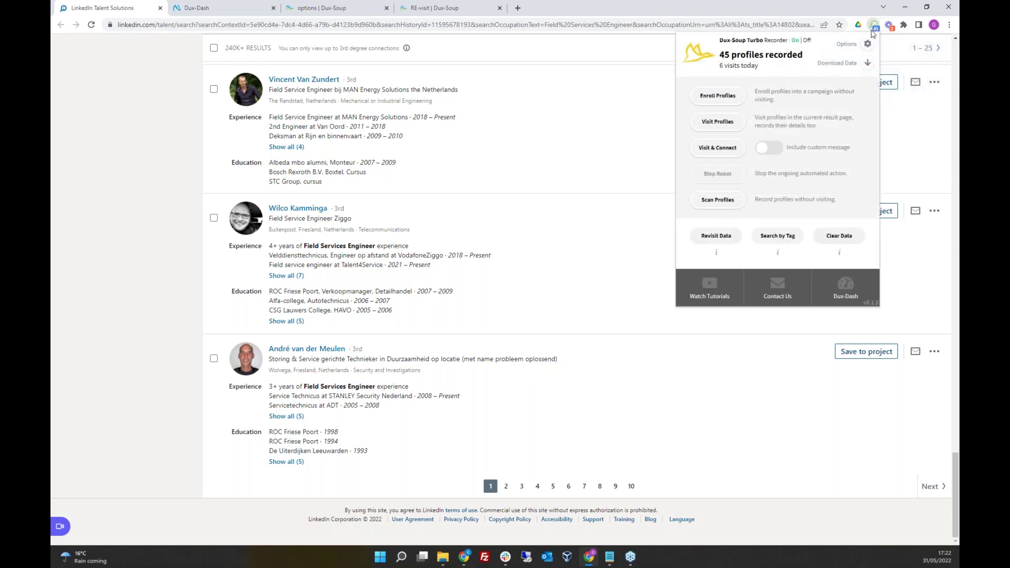
{"action": "left_click", "coordinate": [868, 63]}
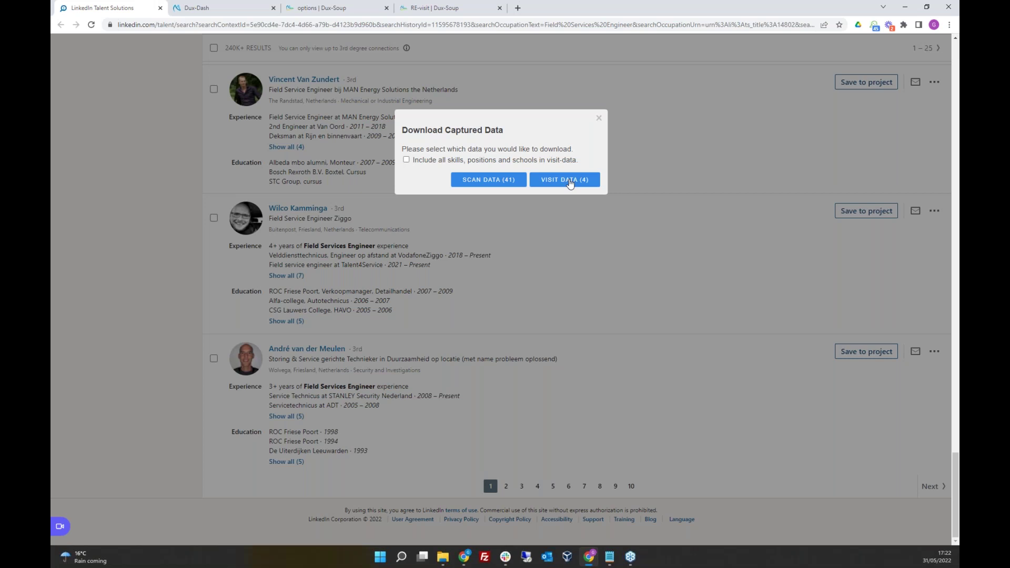
{"action": "left_click", "coordinate": [570, 182]}
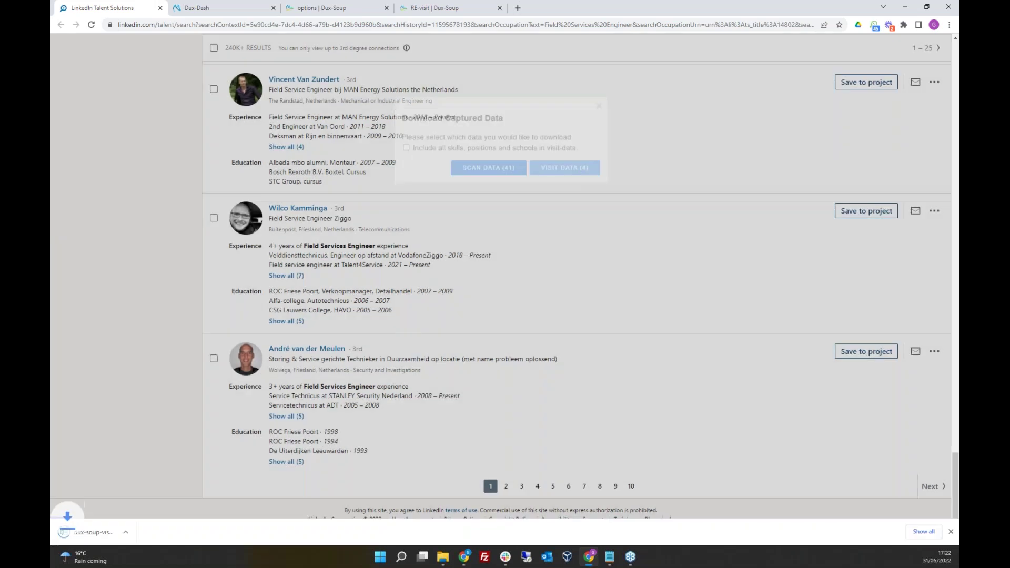
{"action": "left_click", "coordinate": [102, 536]}
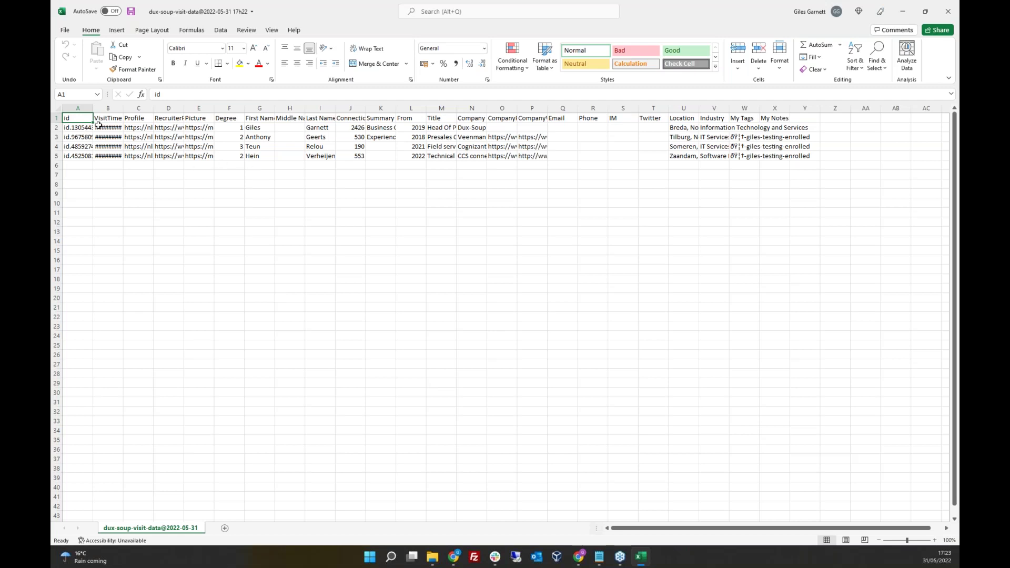
Widen columns A and B, then inspect the profile, Recruiter profile and picture URL cells.
{"action": "double_click", "coordinate": [90, 108]}
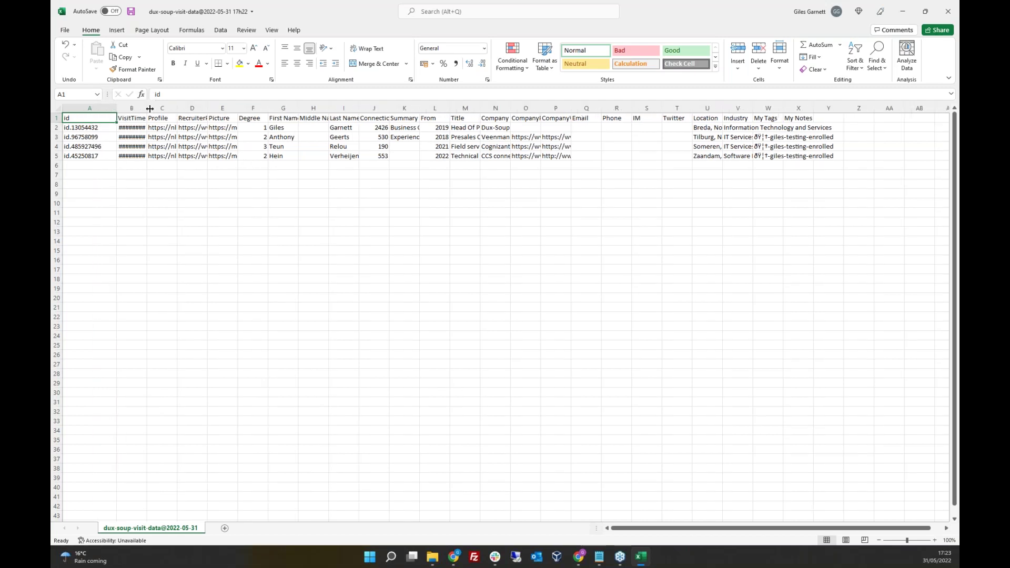
{"action": "double_click", "coordinate": [146, 107]}
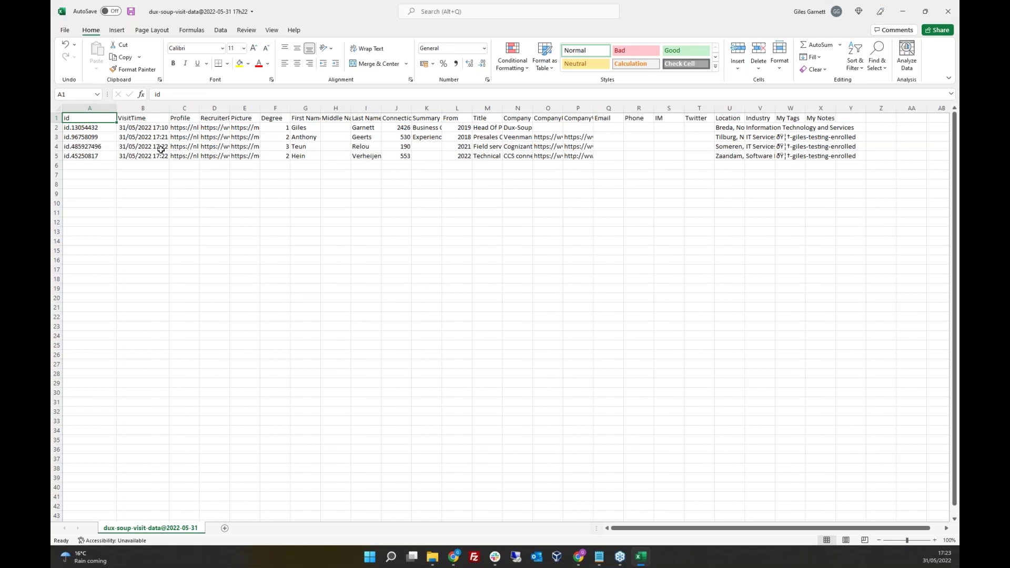
{"action": "left_click", "coordinate": [186, 146]}
{"action": "left_click", "coordinate": [219, 137]}
{"action": "left_click", "coordinate": [246, 137]}
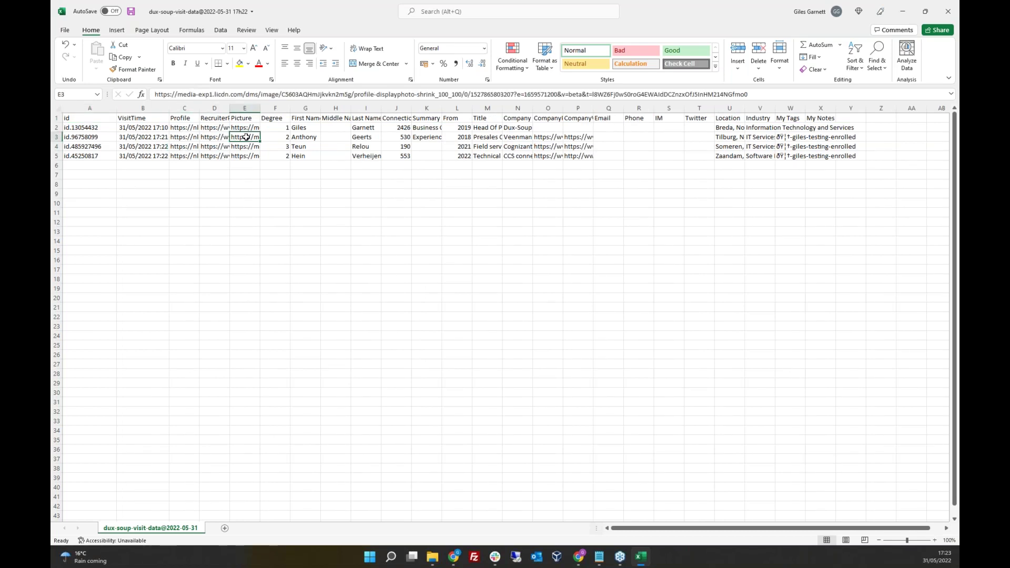
Review the Degree, connection counts, job title and company website cells, then return to Recruiter.
{"action": "left_click", "coordinate": [278, 138]}
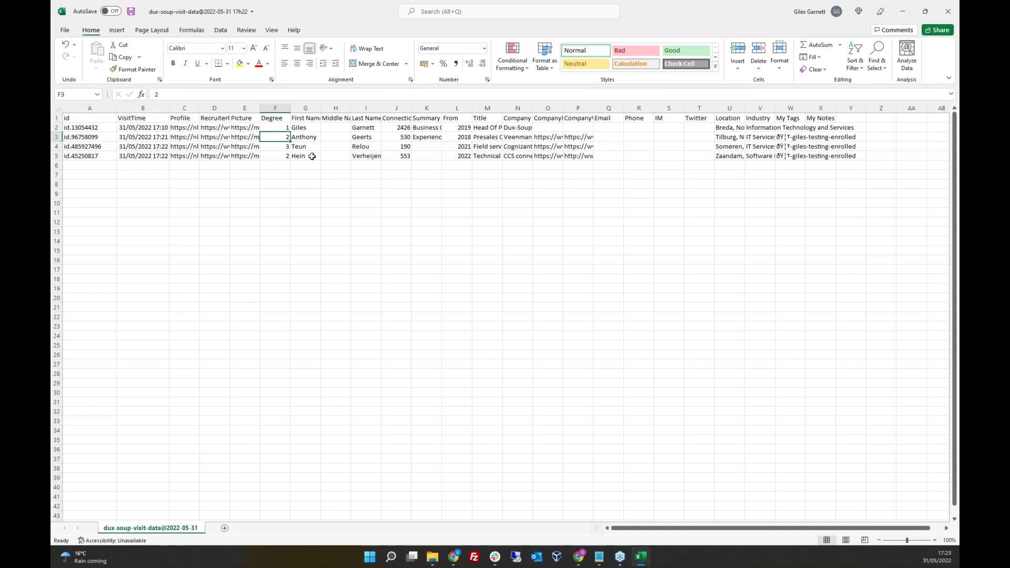
{"action": "left_click_drag", "start_coordinate": [393, 141], "coordinate": [400, 156]}
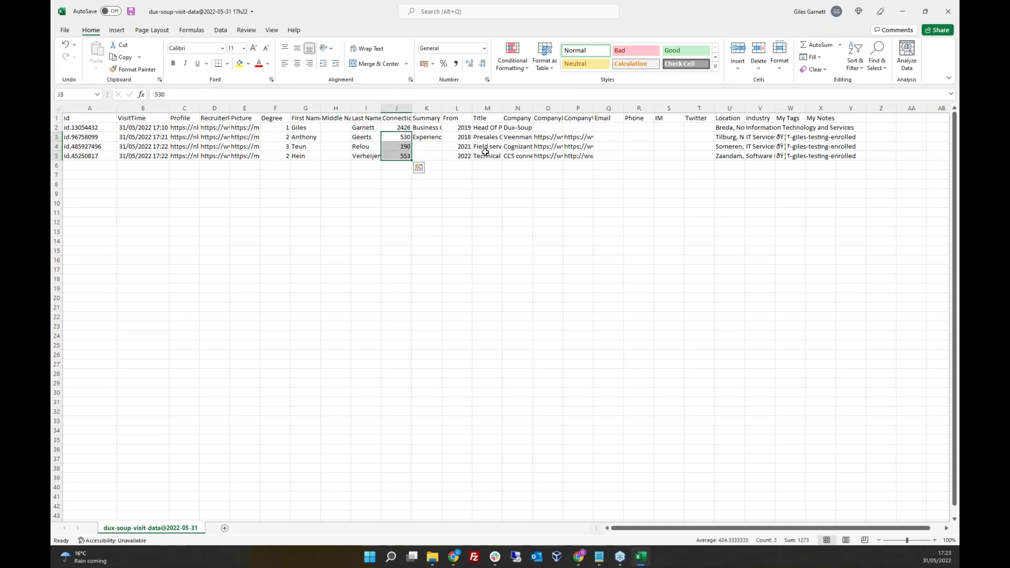
{"action": "left_click", "coordinate": [493, 140]}
{"action": "left_click", "coordinate": [524, 143]}
{"action": "left_click", "coordinate": [550, 146]}
{"action": "left_click", "coordinate": [580, 147]}
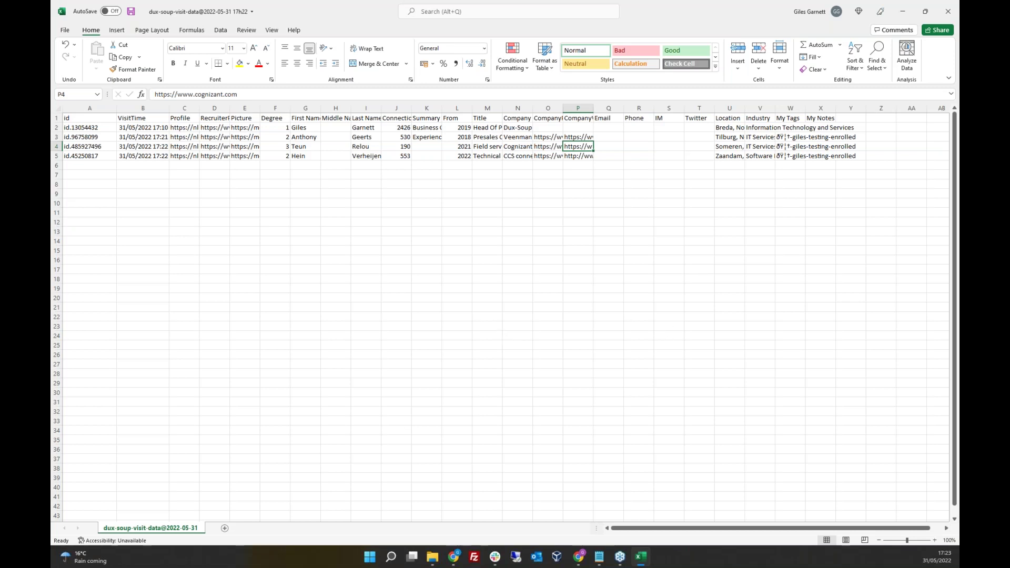
{"action": "left_click", "coordinate": [579, 557]}
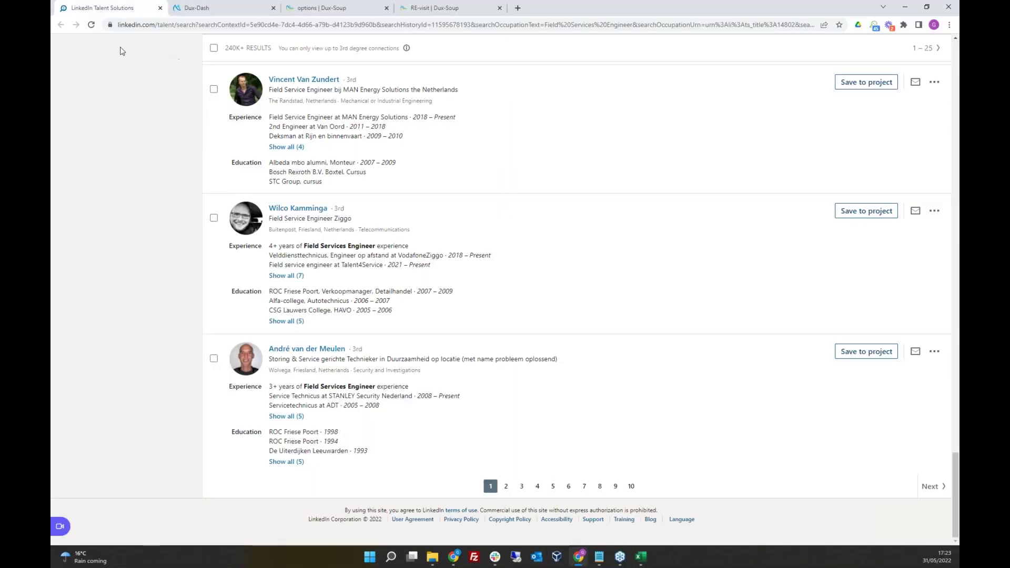
Open the Webinar Demo project from the recent projects list.
{"action": "scroll", "coordinate": [137, 99], "scroll_direction": "up", "scroll_amount": 15}
{"action": "scroll", "coordinate": [131, 91], "scroll_direction": "up", "scroll_amount": 10}
{"action": "left_click", "coordinate": [157, 45]}
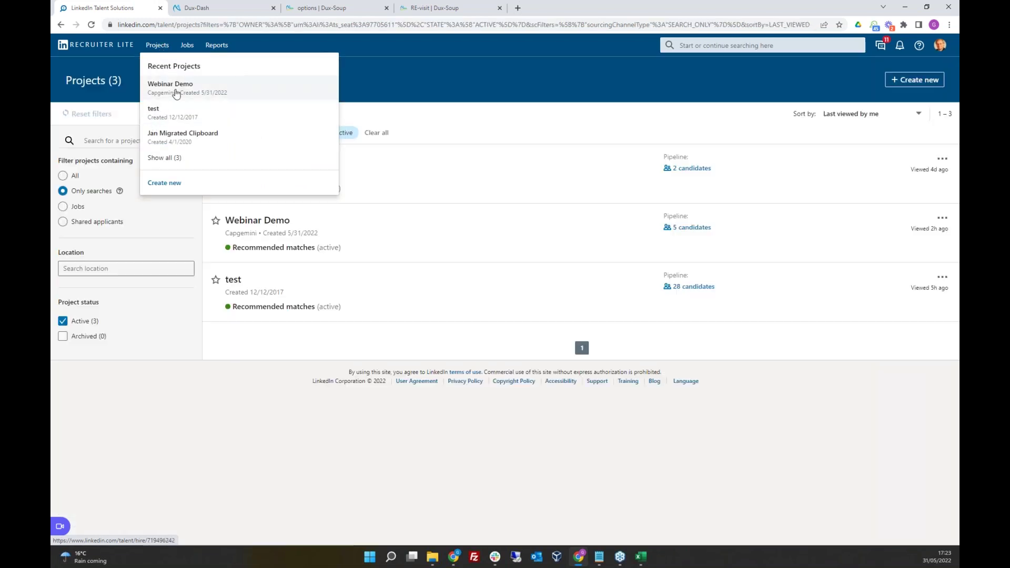
{"action": "left_click", "coordinate": [174, 89]}
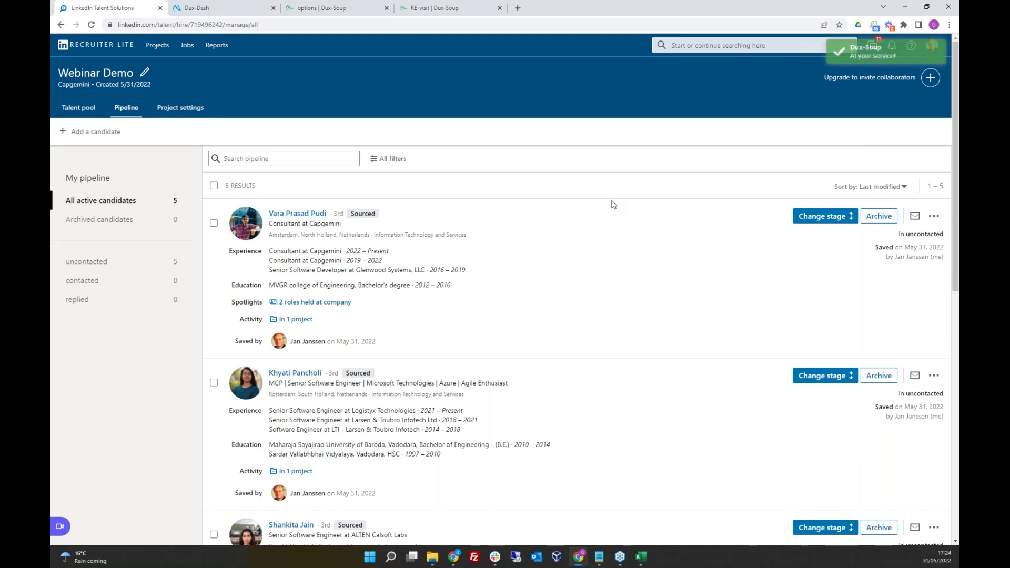
Glance at the Dux-Soup panel, review the 5-candidate pipeline, then switch to the standard LinkedIn window.
{"action": "left_click", "coordinate": [877, 25]}
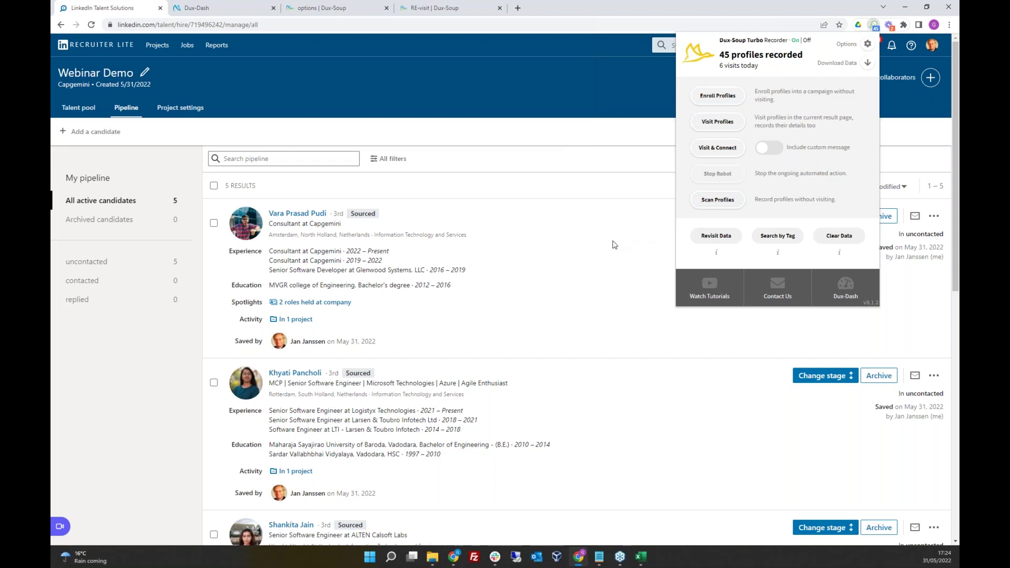
{"action": "left_click", "coordinate": [515, 138]}
{"action": "scroll", "coordinate": [573, 316], "scroll_direction": "down", "scroll_amount": 10}
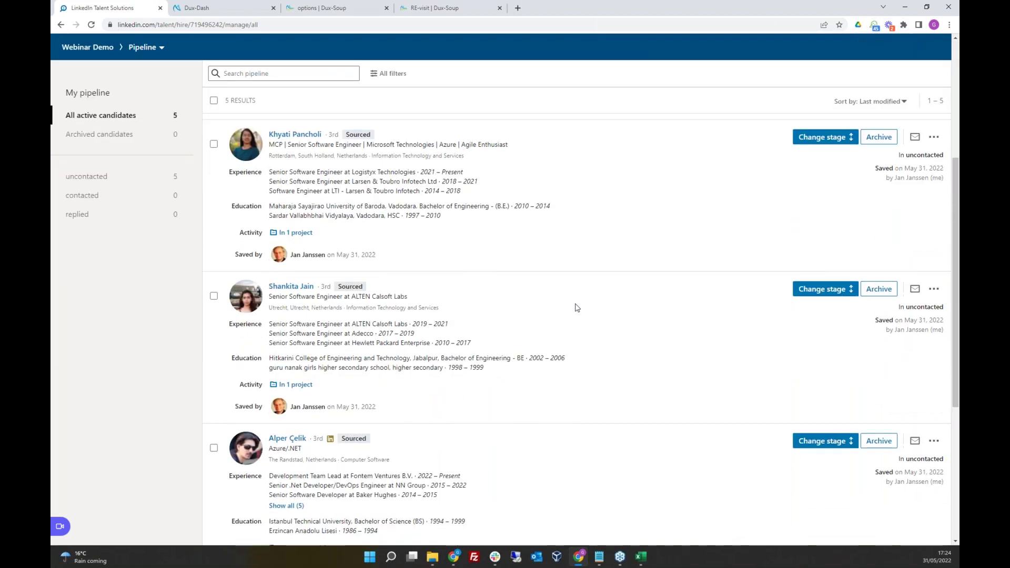
{"action": "scroll", "coordinate": [577, 305], "scroll_direction": "up", "scroll_amount": 10}
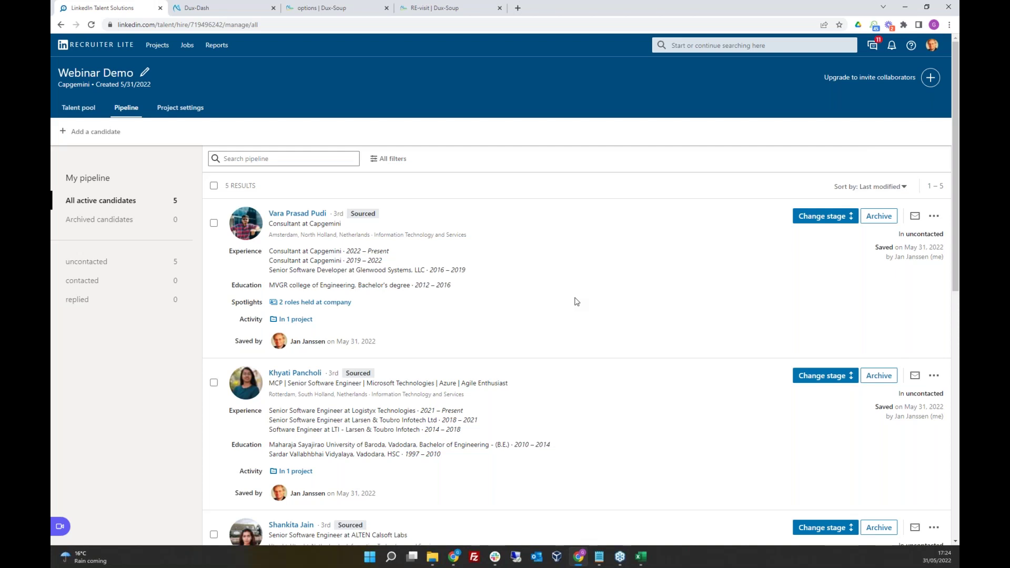
{"action": "mouse_move", "coordinate": [454, 562]}
{"action": "left_click", "coordinate": [345, 503]}
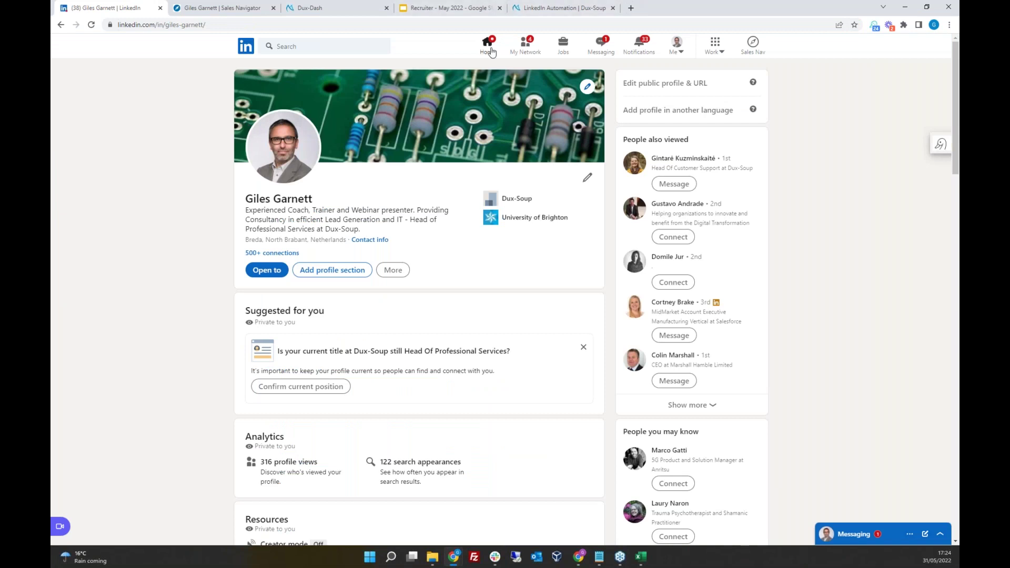
Rerun the recent 'opentowork' LinkedIn search and filter the results to People only.
{"action": "left_click", "coordinate": [327, 46]}
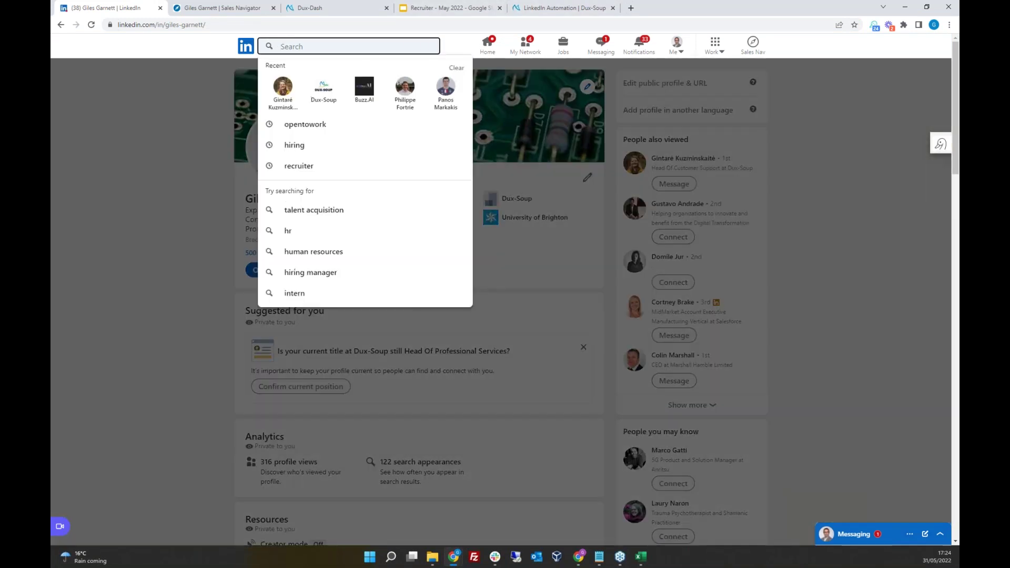
{"action": "left_click", "coordinate": [306, 125]}
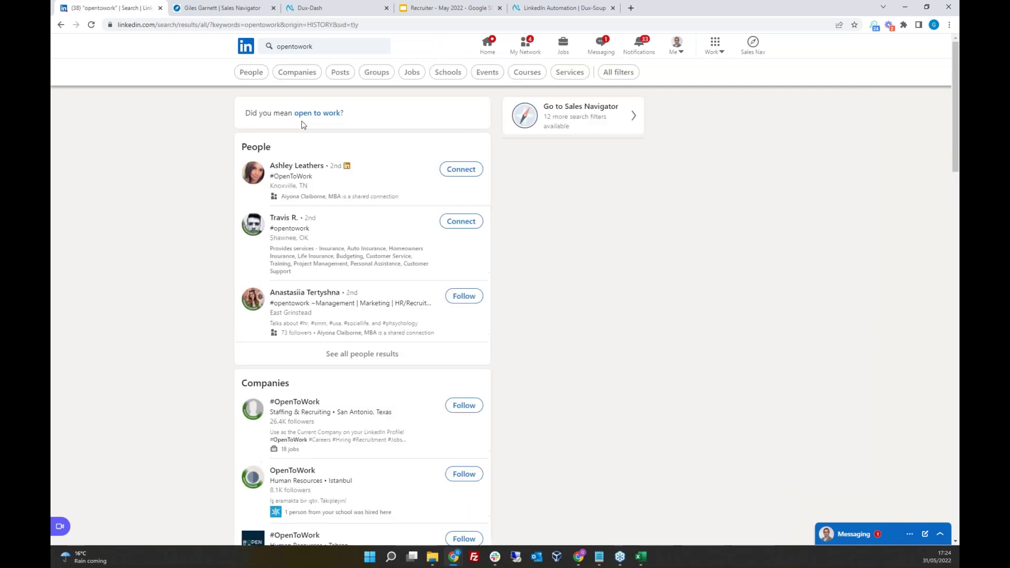
{"action": "left_click", "coordinate": [251, 73]}
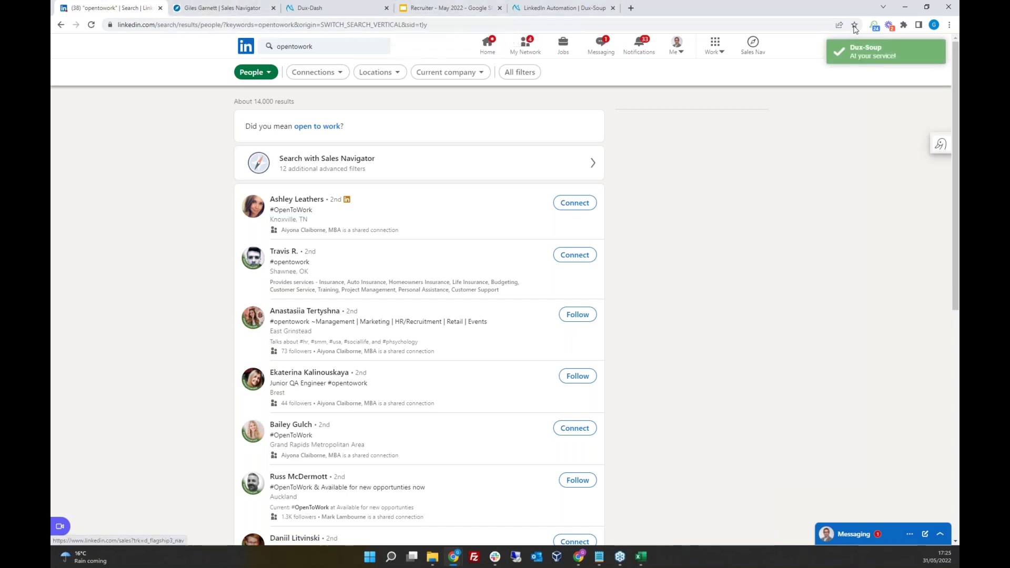
{"action": "left_click", "coordinate": [874, 26]}
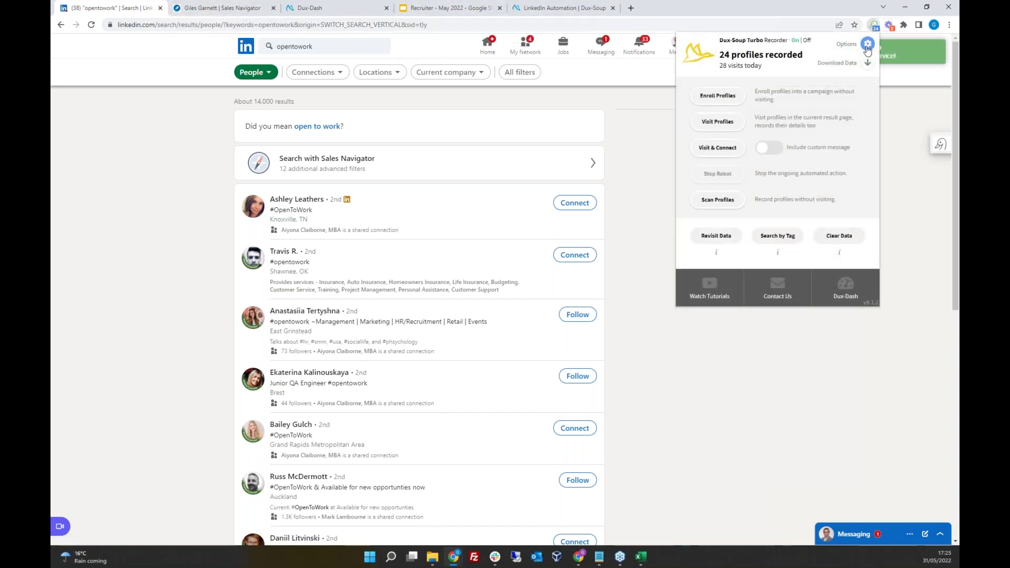
Enable 'Skip if not a Job Seeker' in Dux-Soup's Skipping options.
{"action": "left_click", "coordinate": [868, 44]}
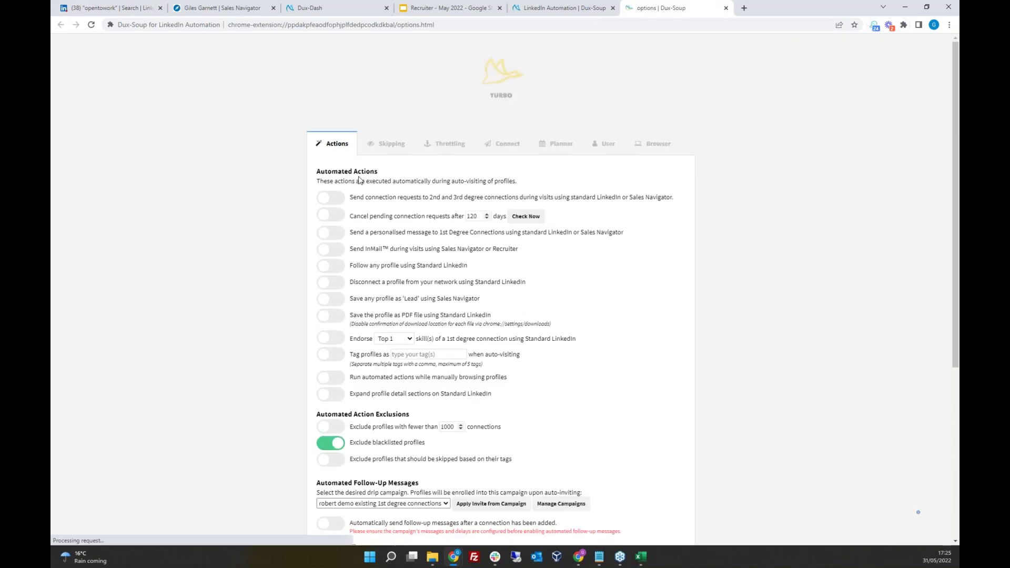
{"action": "left_click", "coordinate": [394, 144]}
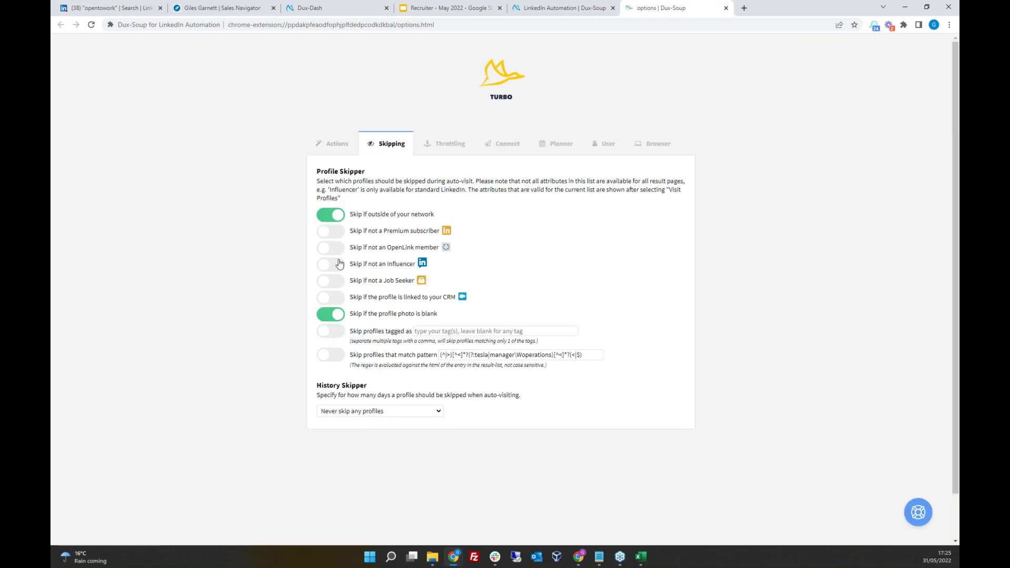
{"action": "left_click", "coordinate": [338, 288]}
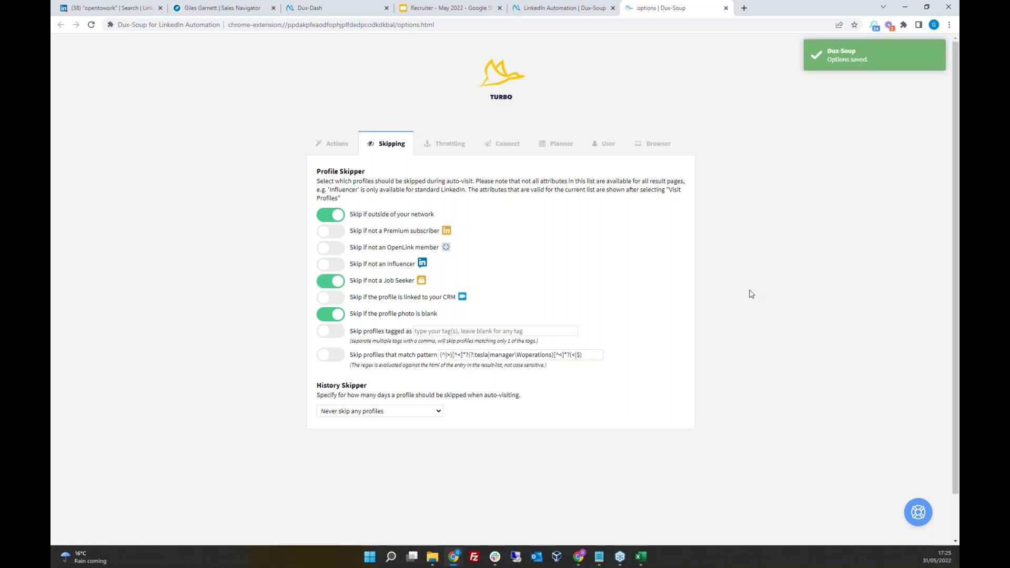
{"action": "left_click", "coordinate": [123, 11]}
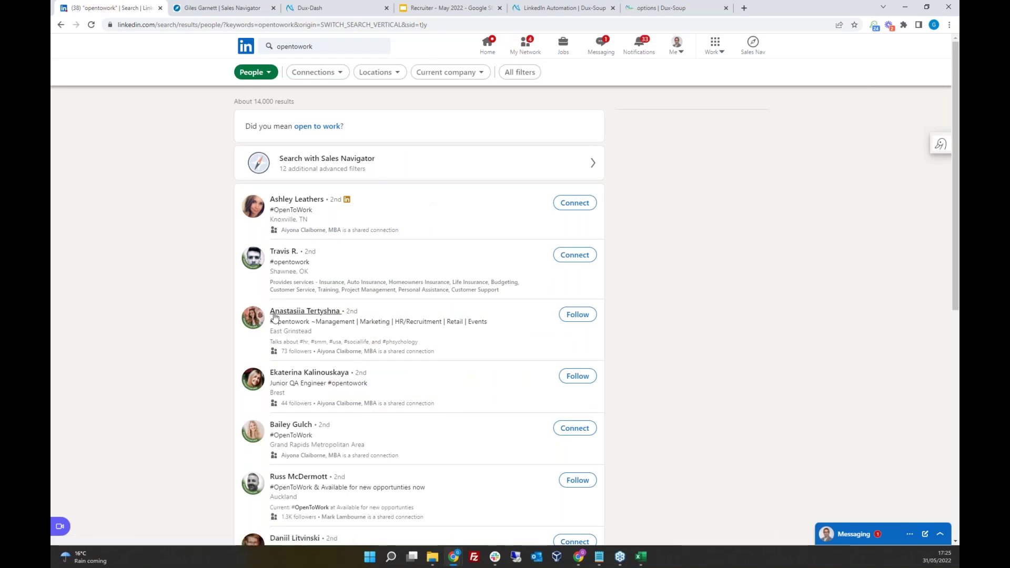
{"action": "scroll", "coordinate": [200, 376], "scroll_direction": "down", "scroll_amount": 3}
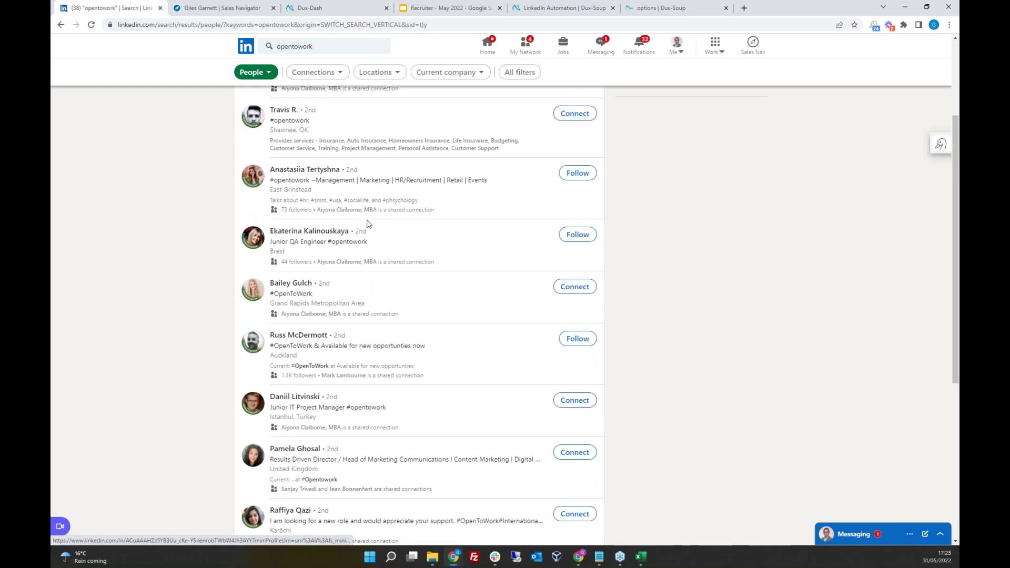
{"action": "scroll", "coordinate": [764, 113], "scroll_direction": "up", "scroll_amount": 3}
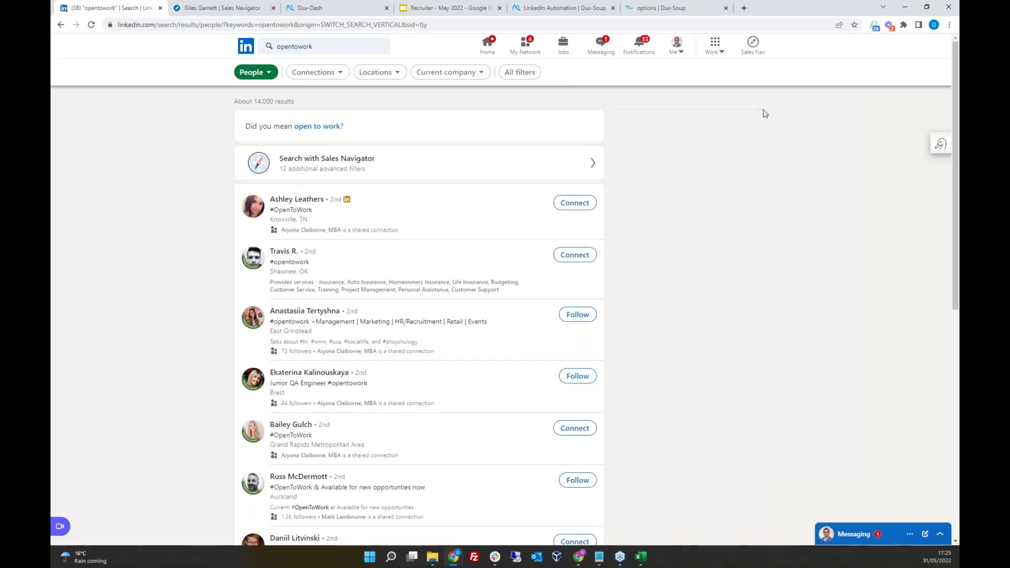
Make Wednesday 17:00 a working hour in the Planner schedule and save it.
{"action": "left_click", "coordinate": [695, 8]}
{"action": "left_click", "coordinate": [563, 143]}
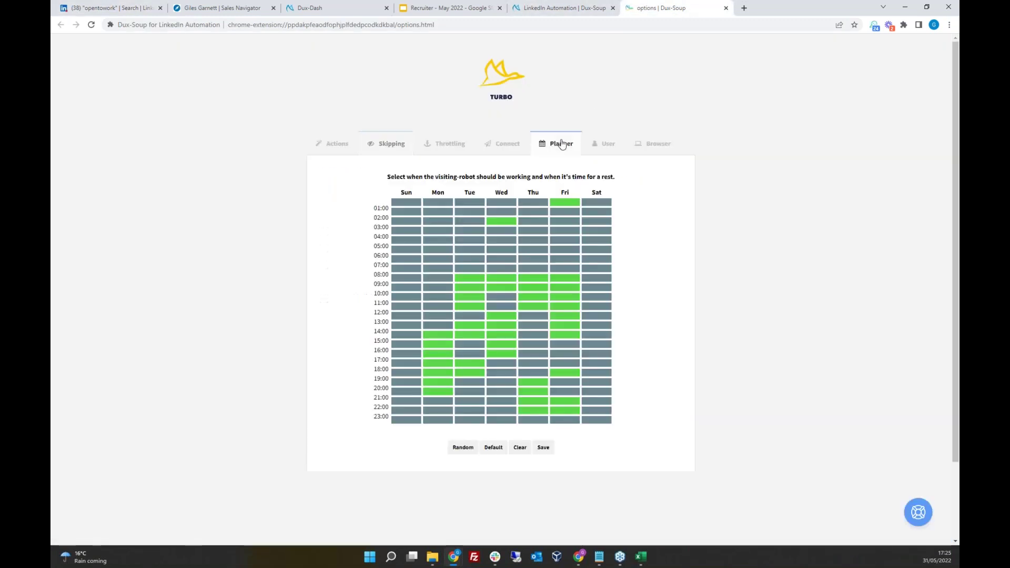
{"action": "left_click", "coordinate": [502, 365]}
{"action": "left_click", "coordinate": [544, 448]}
{"action": "key", "text": "ctrl+1"}
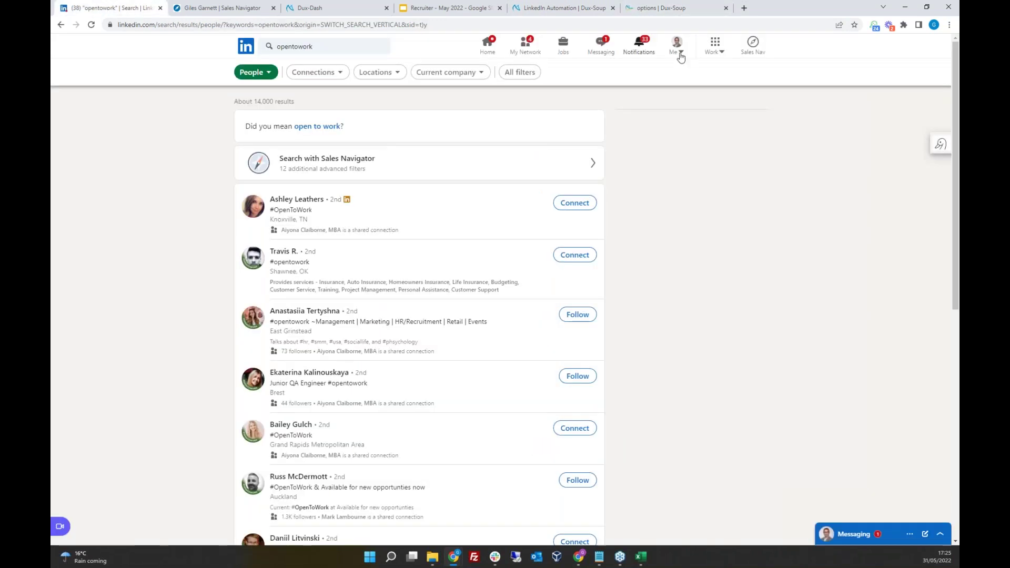
Start Dux-Soup auto-visiting the opentowork people results with Visit Profiles.
{"action": "left_click", "coordinate": [874, 26]}
{"action": "left_click", "coordinate": [718, 122]}
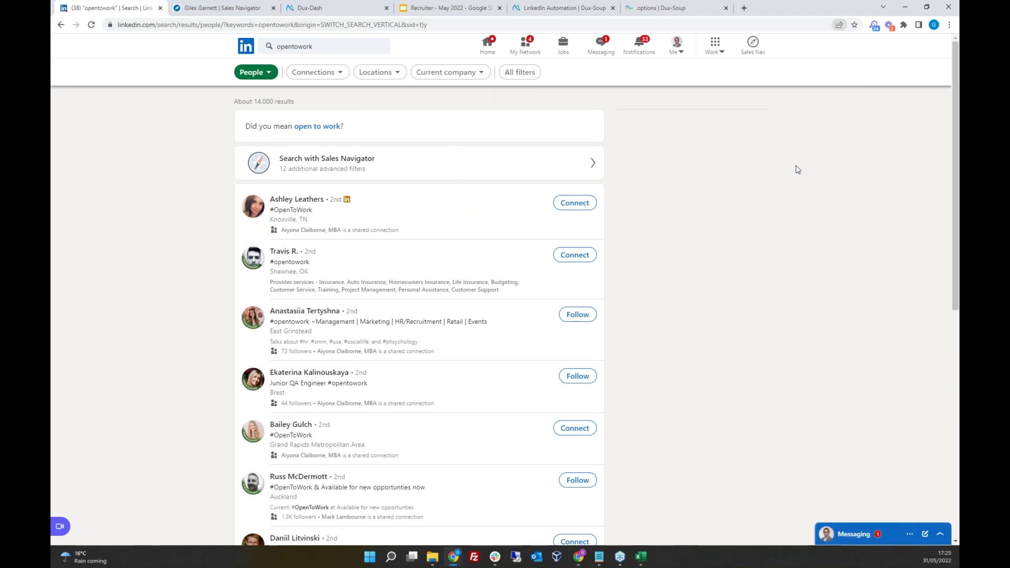
{"action": "scroll", "coordinate": [797, 169], "scroll_direction": "down", "scroll_amount": 3}
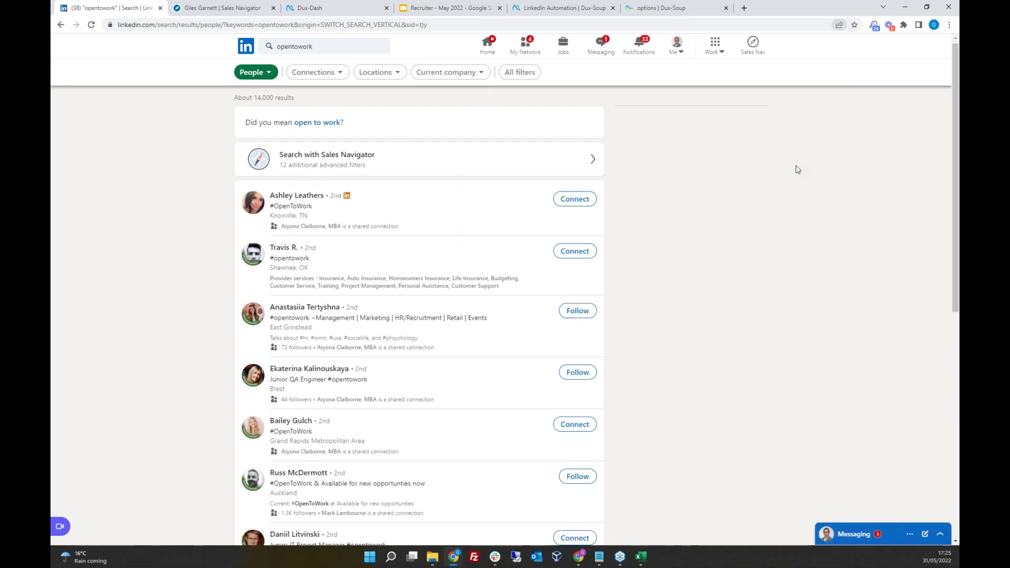
{"action": "scroll", "coordinate": [797, 169], "scroll_direction": "down", "scroll_amount": 5}
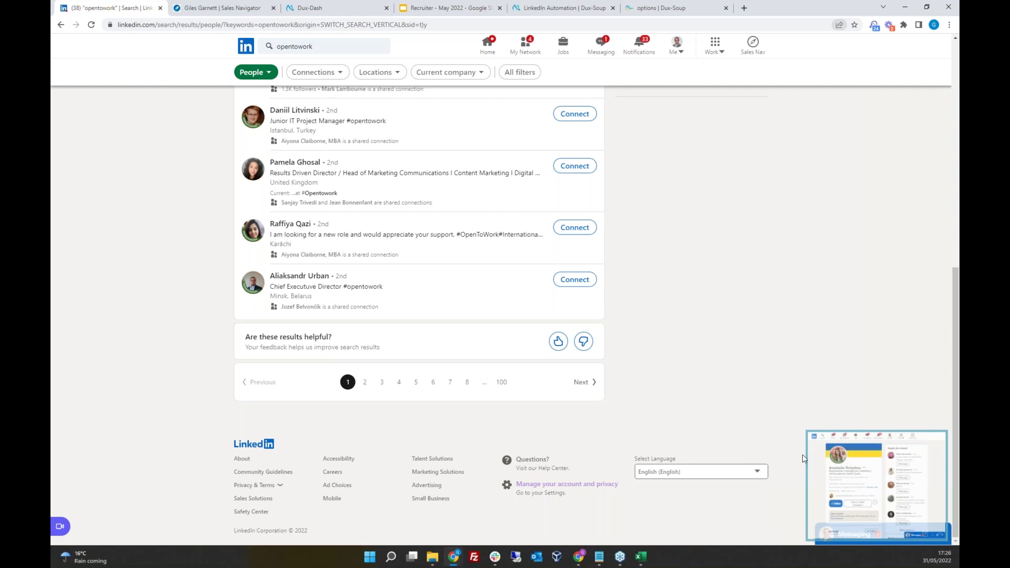
Set Chrome's zoom to 125%, then switch to the 'Recruiter - May 2022' slides.
{"action": "left_click", "coordinate": [949, 28]}
{"action": "left_click", "coordinate": [921, 114]}
{"action": "left_click", "coordinate": [921, 115]}
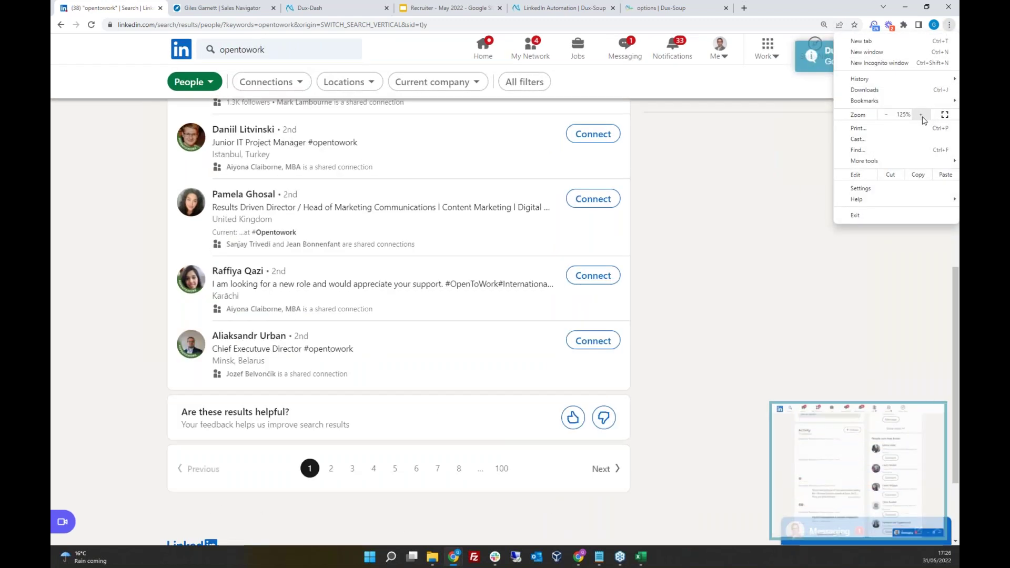
{"action": "left_click", "coordinate": [115, 12]}
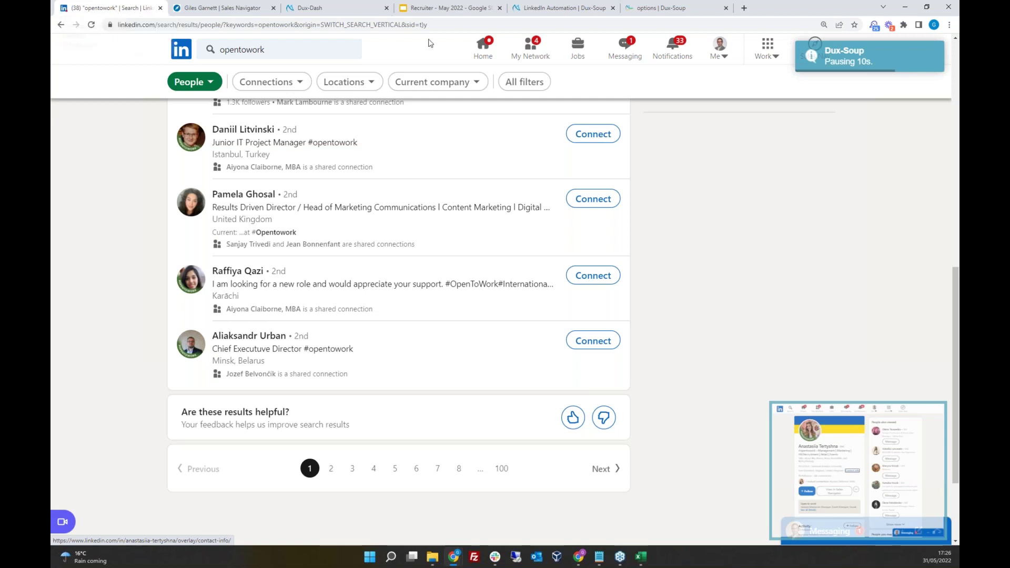
{"action": "left_click", "coordinate": [442, 9]}
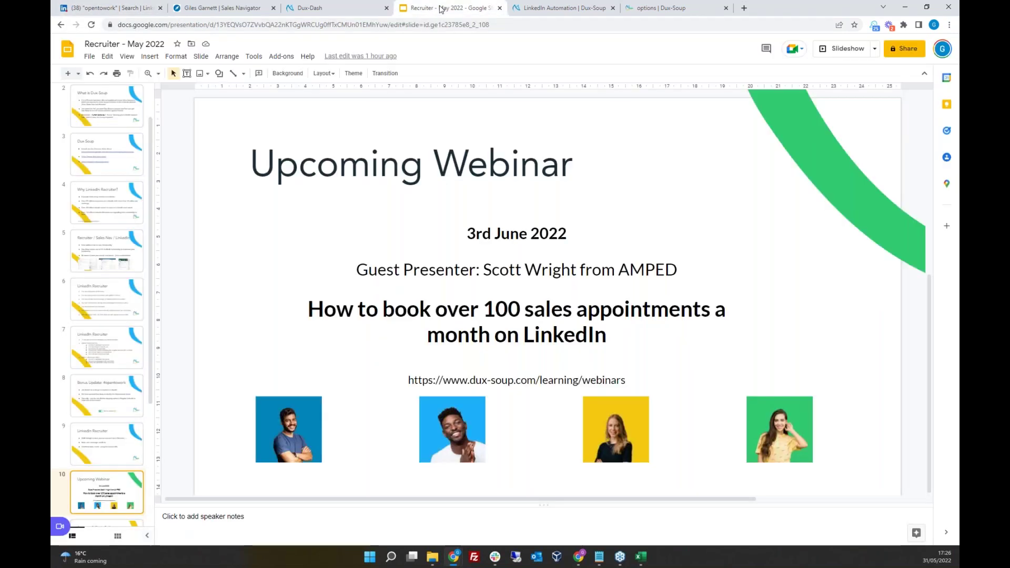
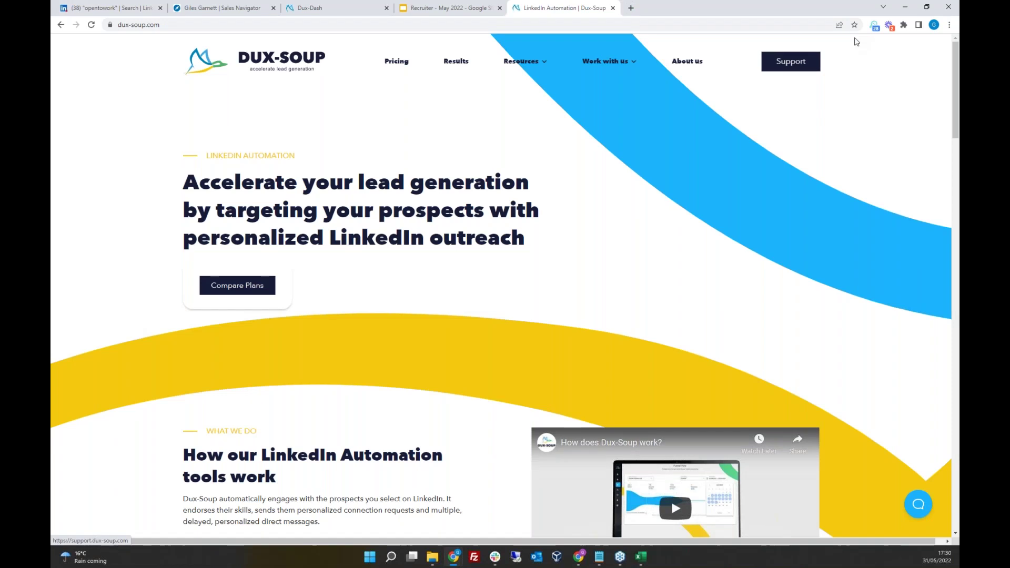
Go from the Dux-Soup extension options to Manage Campaigns under Automated Follow-Up Messages.
{"action": "left_click", "coordinate": [874, 26]}
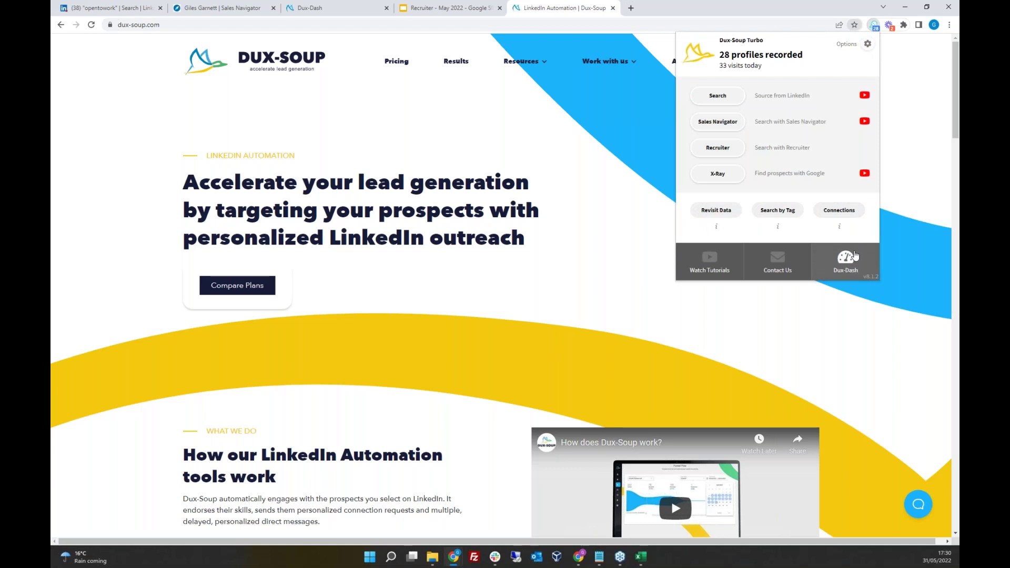
{"action": "left_click", "coordinate": [868, 44]}
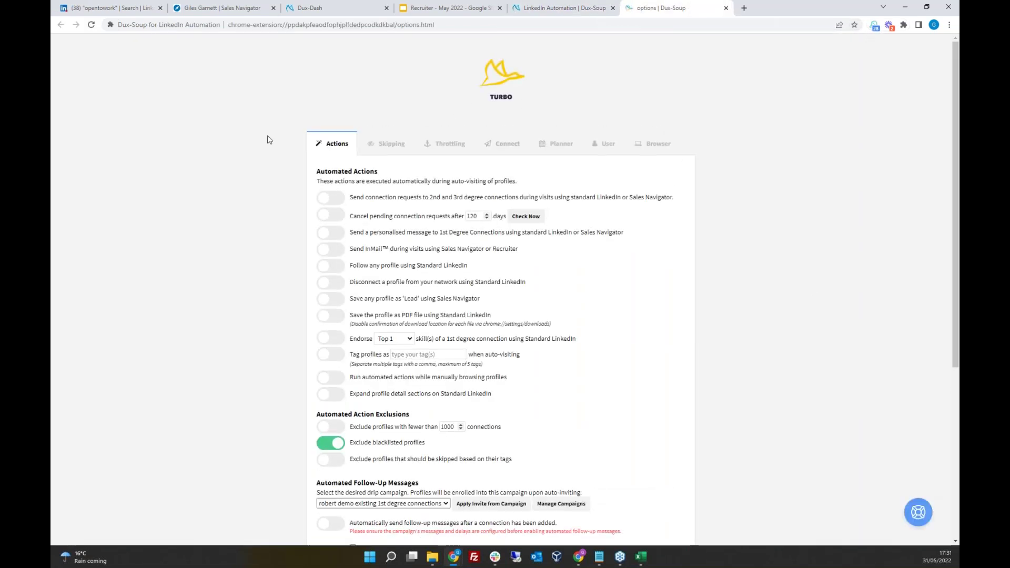
{"action": "scroll", "coordinate": [245, 170], "scroll_direction": "down", "scroll_amount": 2}
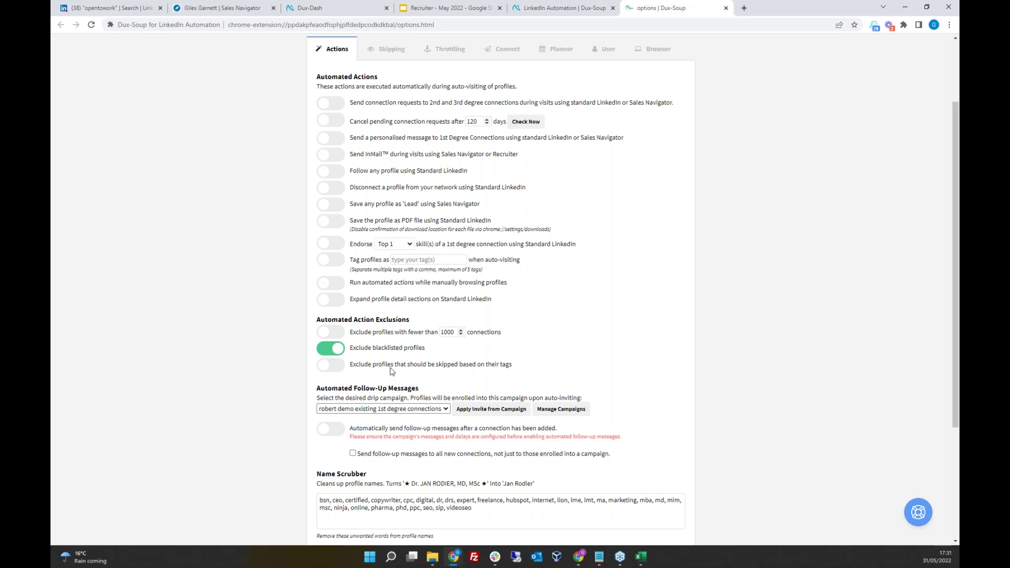
{"action": "left_click", "coordinate": [565, 412]}
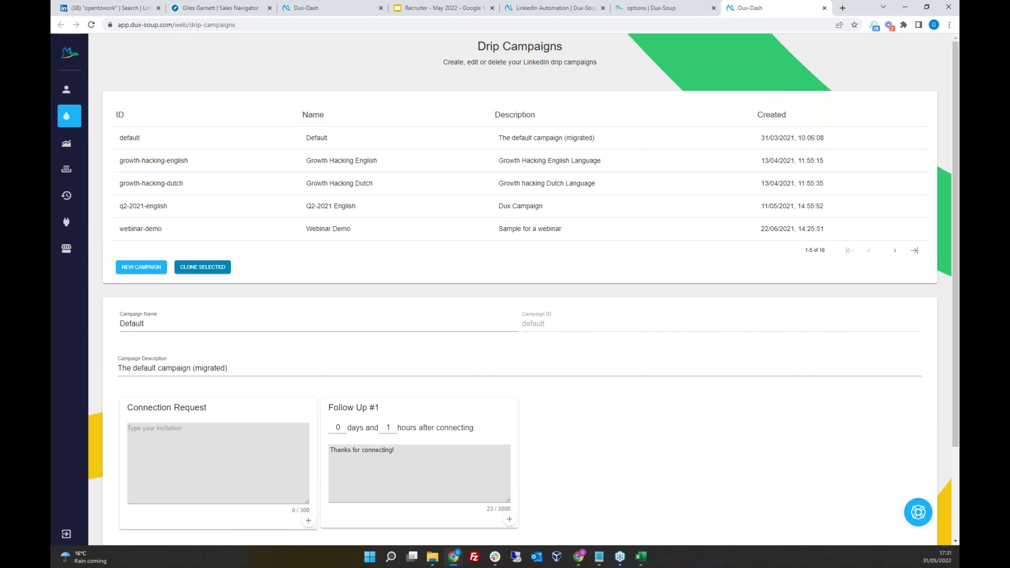
Load the Webinar Demo campaign and review its connection request message.
{"action": "left_click", "coordinate": [148, 229]}
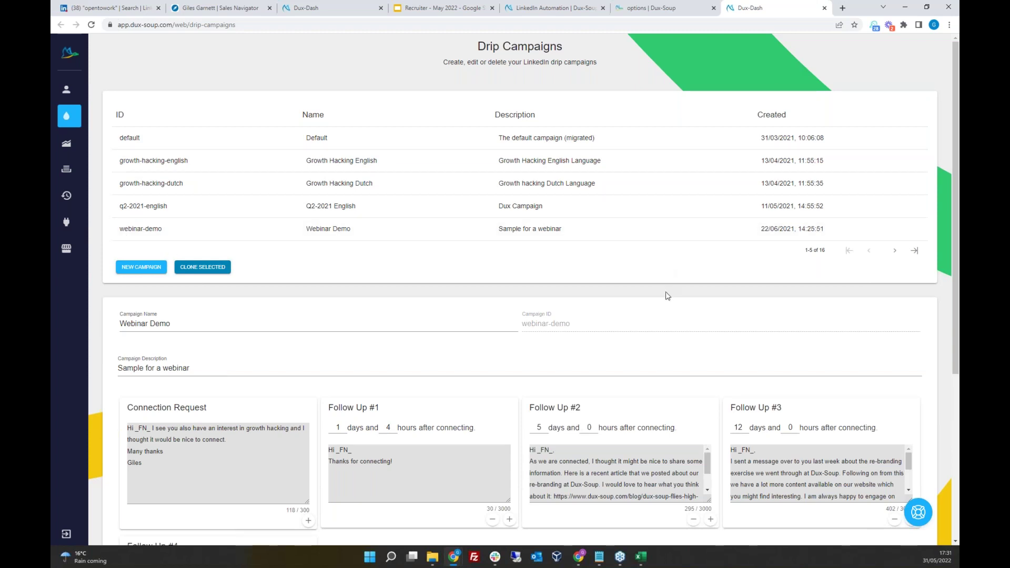
{"action": "scroll", "coordinate": [666, 293], "scroll_direction": "down", "scroll_amount": 3}
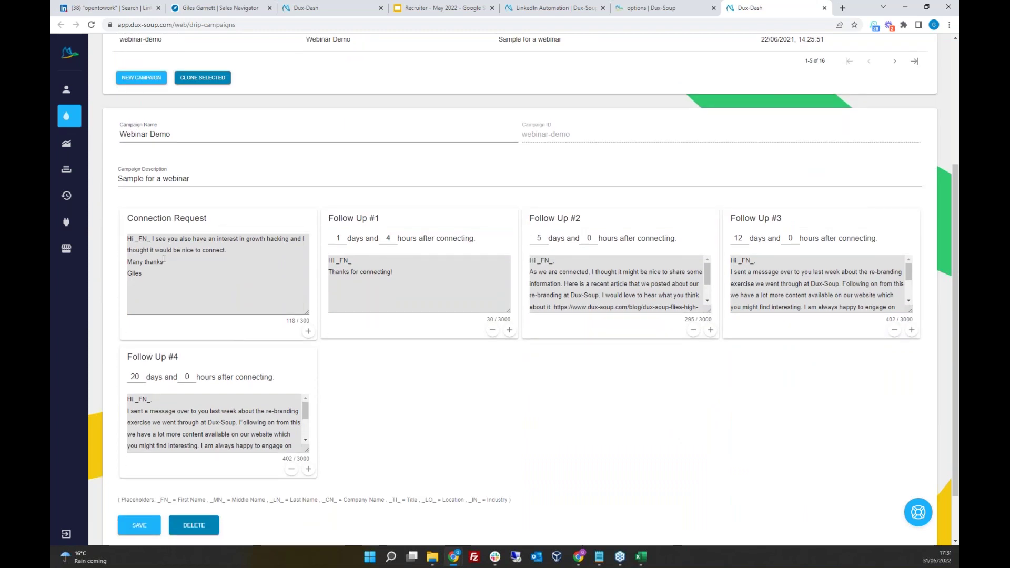
{"action": "left_click", "coordinate": [140, 269]}
{"action": "key", "text": "ctrl+a"}
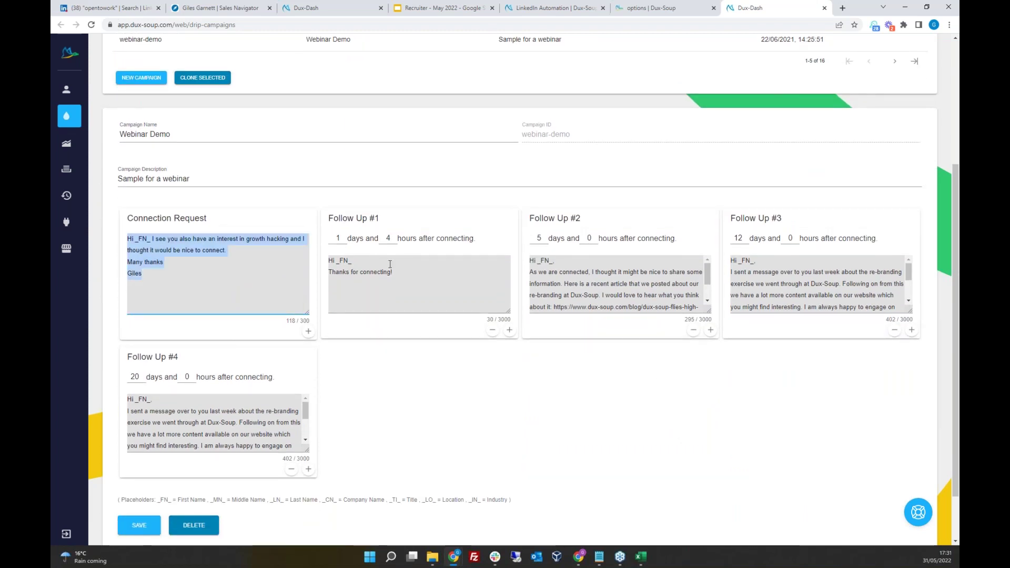
{"action": "left_click", "coordinate": [653, 404]}
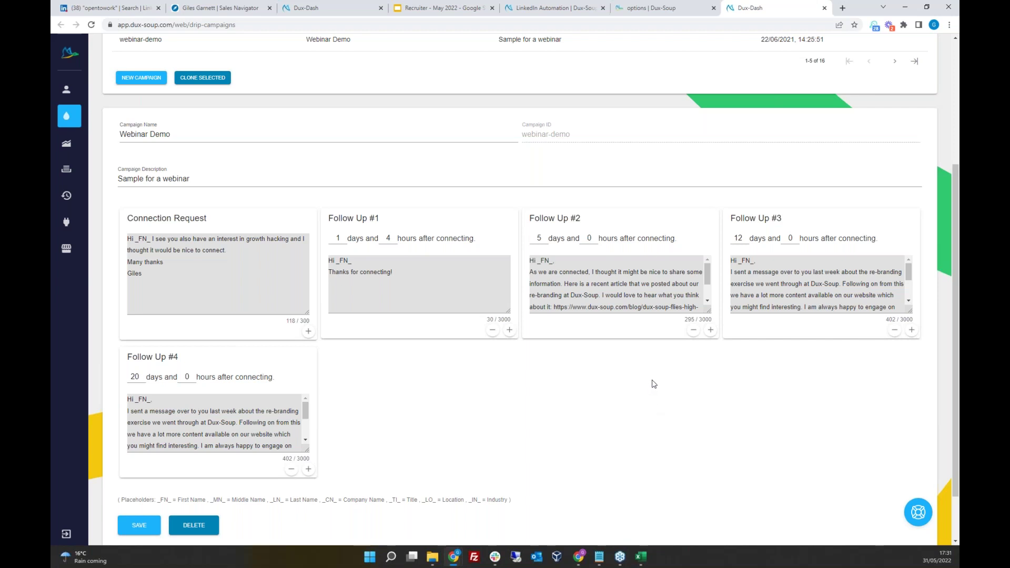
{"action": "left_click_drag", "start_coordinate": [147, 279], "coordinate": [129, 236]}
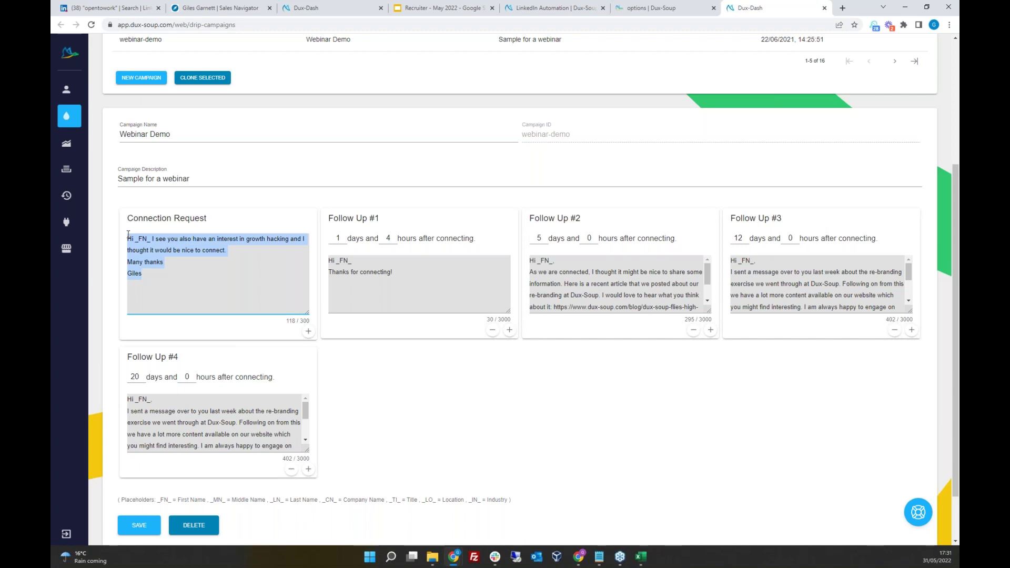
{"action": "left_click", "coordinate": [322, 199]}
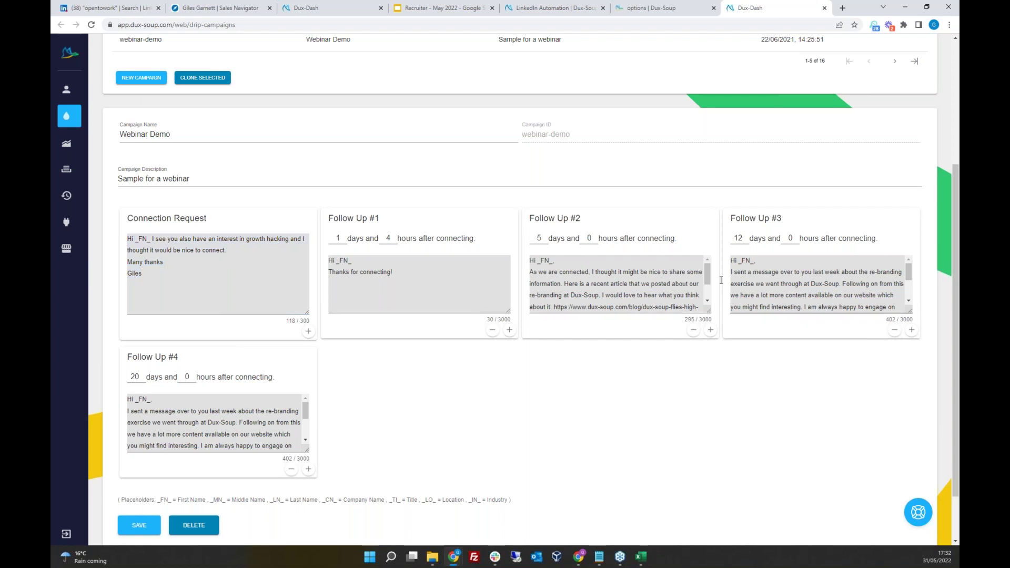
Set Follow Up #1 to 1 day and 0 hours, and save the campaign.
{"action": "left_click", "coordinate": [395, 243]}
{"action": "left_click", "coordinate": [394, 243]}
{"action": "left_click", "coordinate": [394, 243]}
{"action": "left_click", "coordinate": [395, 243]}
{"action": "left_click", "coordinate": [143, 530]}
Review the text of Follow Ups #1 through #4.
{"action": "left_click", "coordinate": [400, 284]}
{"action": "key", "text": "ctrl+a"}
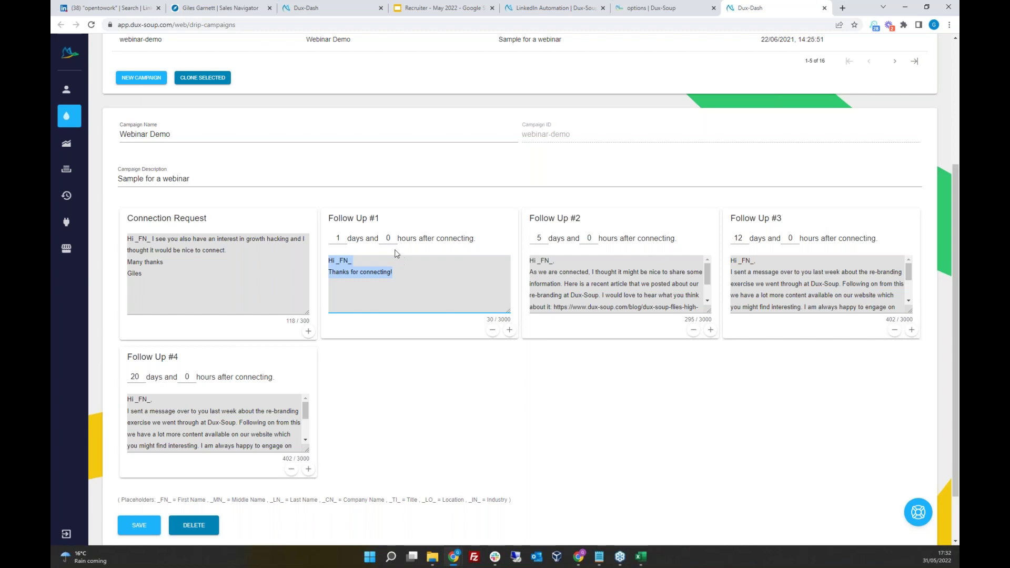
{"action": "left_click", "coordinate": [537, 266]}
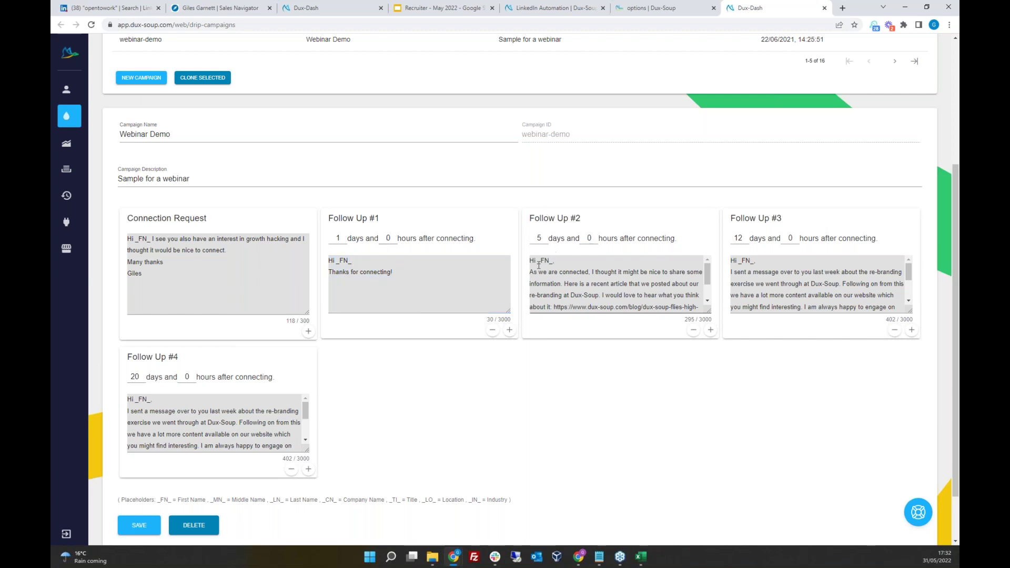
{"action": "key", "text": "ctrl+a"}
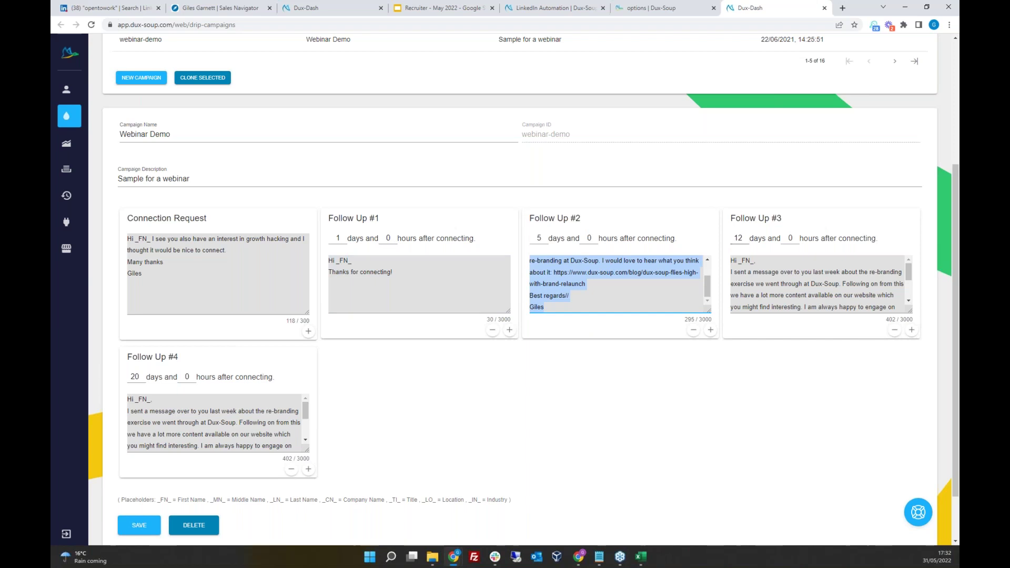
{"action": "left_click", "coordinate": [779, 268]}
{"action": "key", "text": "ctrl+a"}
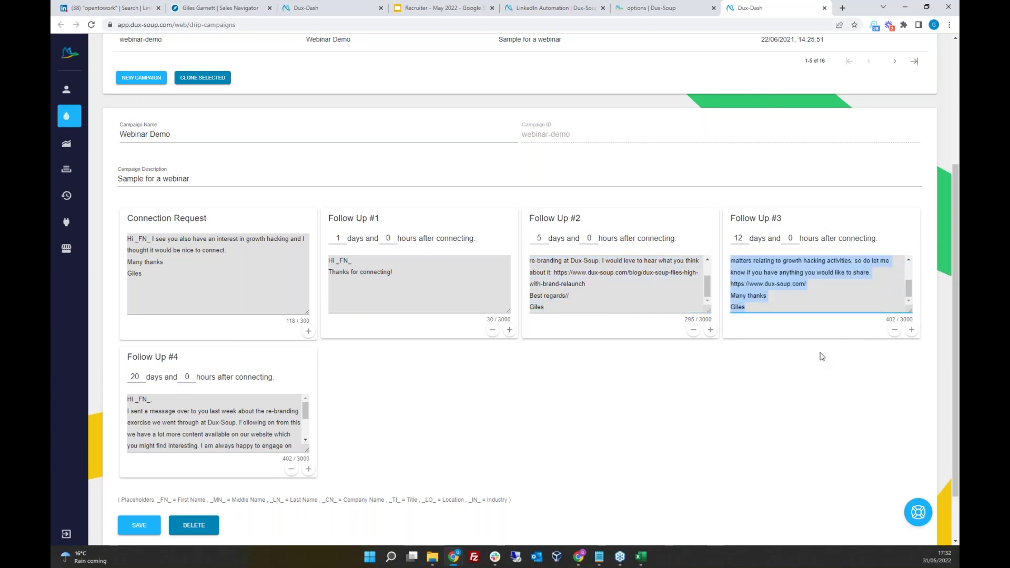
{"action": "left_click", "coordinate": [151, 402]}
{"action": "scroll", "coordinate": [158, 415], "scroll_direction": "down", "scroll_amount": 2}
{"action": "left_click", "coordinate": [405, 424]}
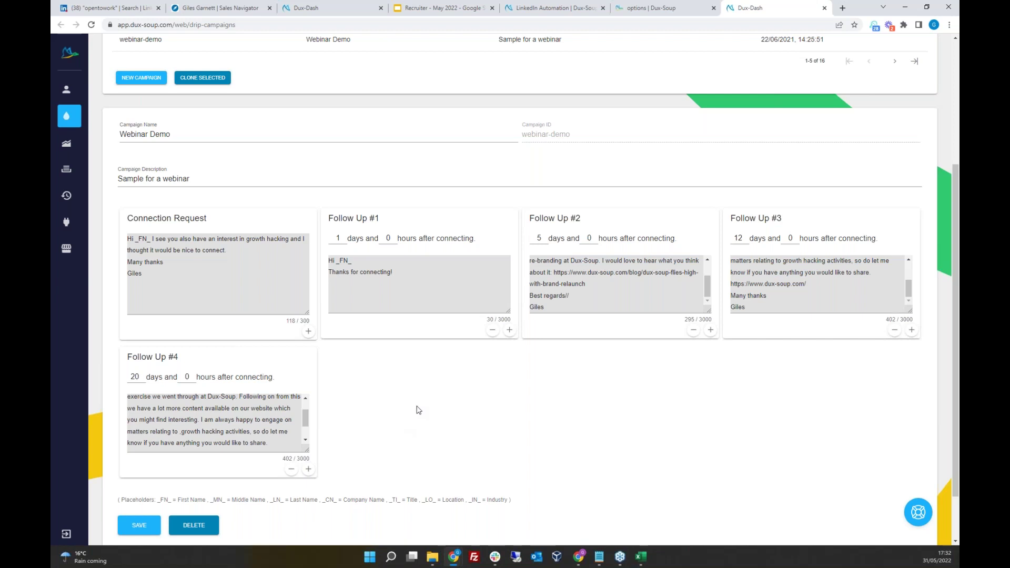
{"action": "scroll", "coordinate": [420, 409], "scroll_direction": "up", "scroll_amount": 3}
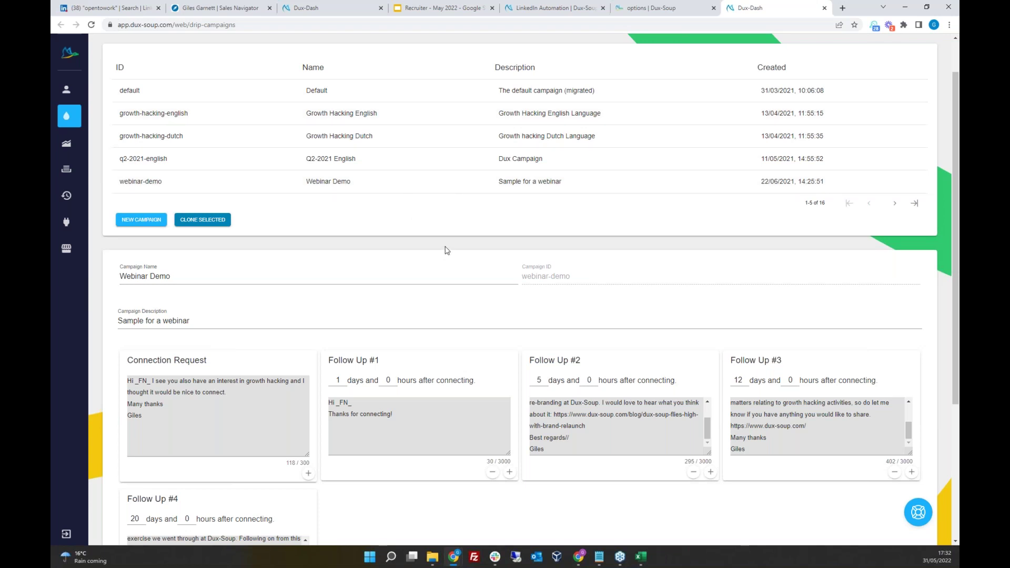
{"action": "mouse_move", "coordinate": [66, 144]}
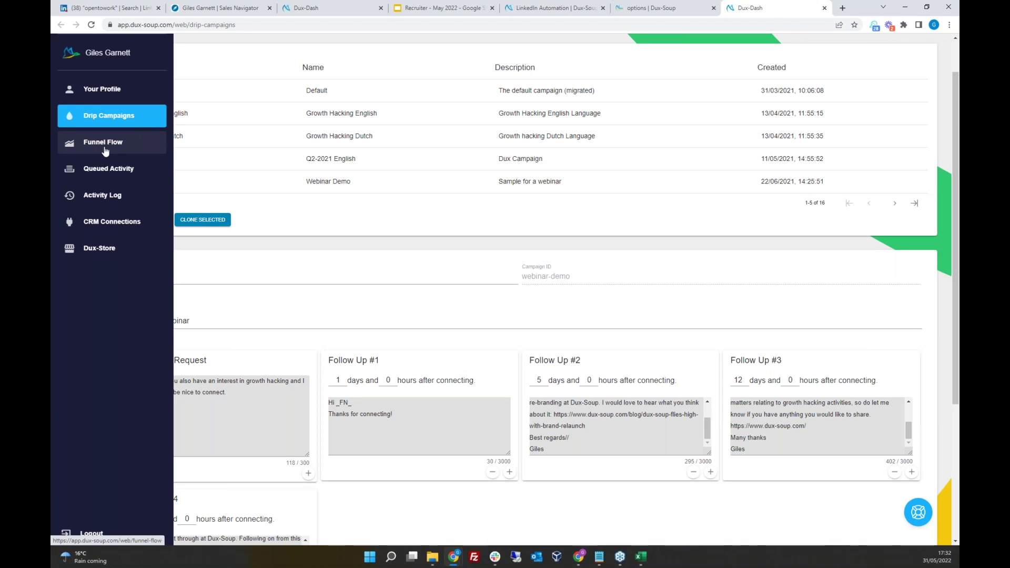
Open the Funnel Flow view with the Default campaign selected.
{"action": "left_click", "coordinate": [99, 146]}
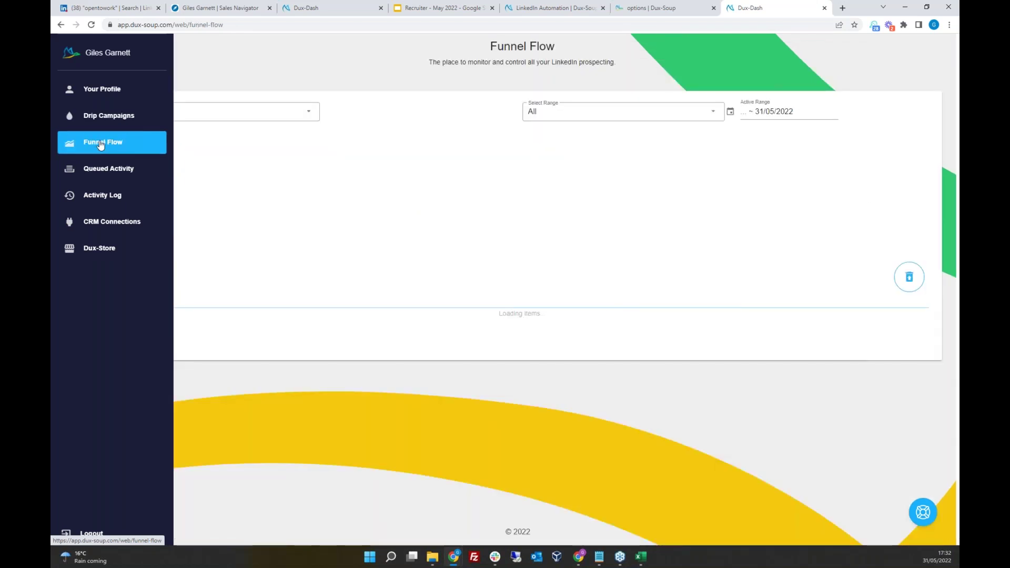
{"action": "left_click", "coordinate": [315, 8]}
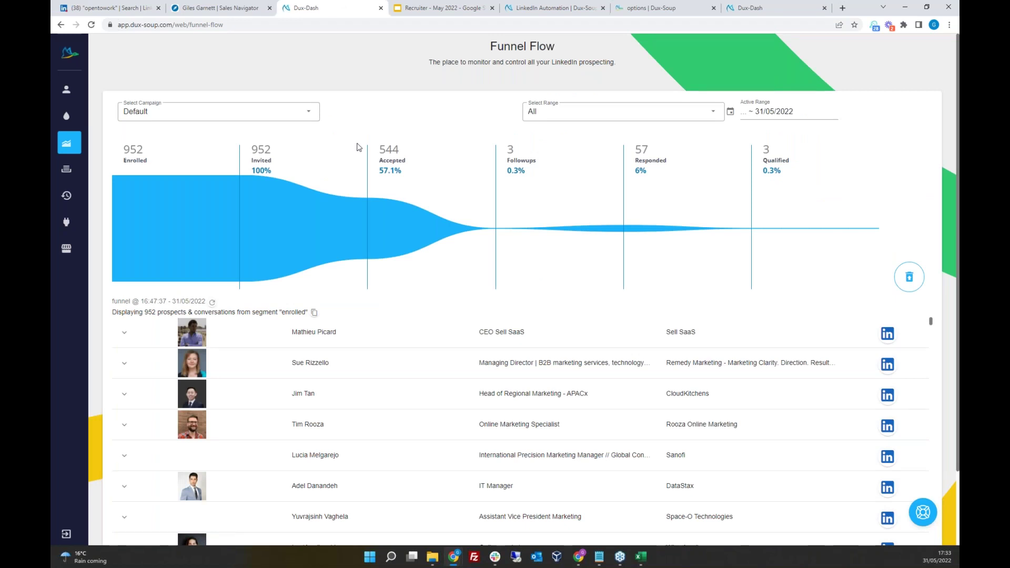
{"action": "left_click", "coordinate": [308, 116]}
{"action": "scroll", "coordinate": [289, 179], "scroll_direction": "down", "scroll_amount": 5}
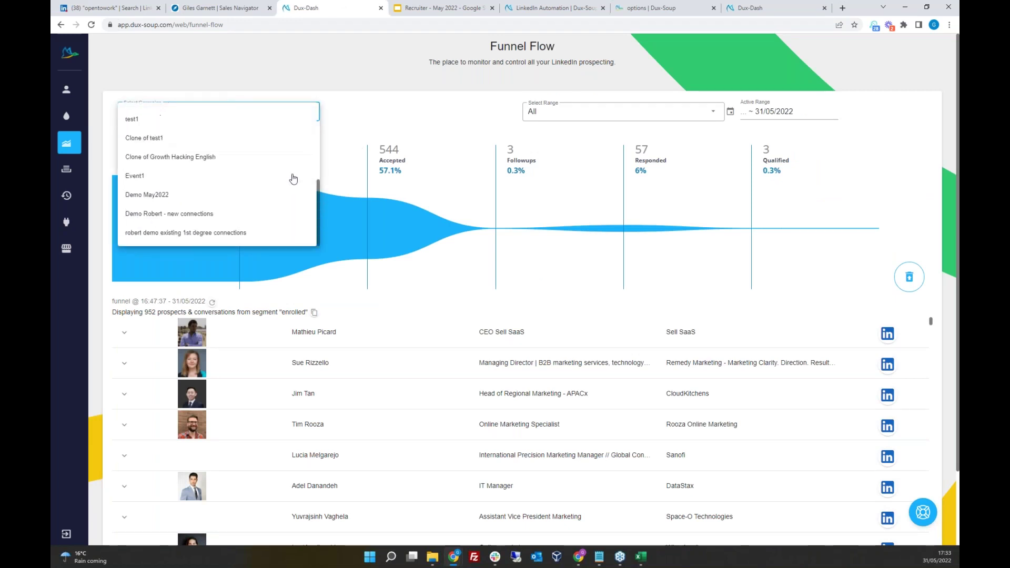
{"action": "scroll", "coordinate": [293, 179], "scroll_direction": "up", "scroll_amount": 5}
{"action": "left_click", "coordinate": [385, 107]}
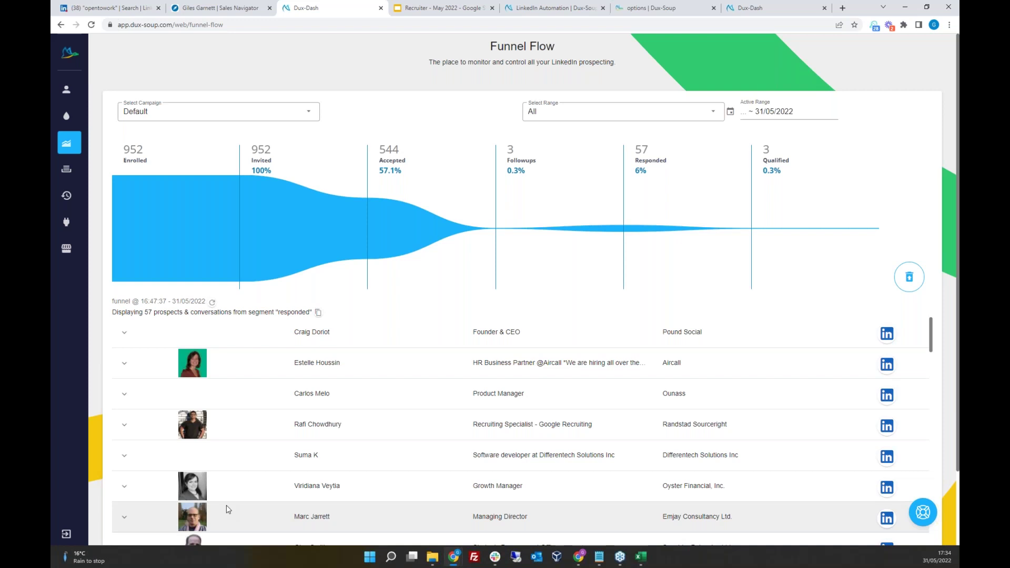
{"action": "left_click", "coordinate": [124, 365]}
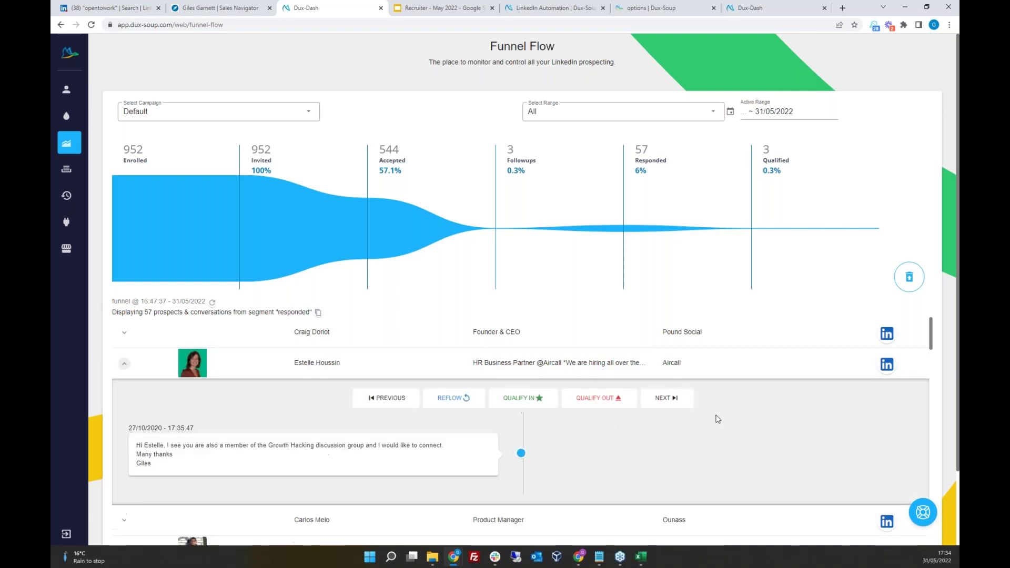
{"action": "mouse_move", "coordinate": [63, 363]}
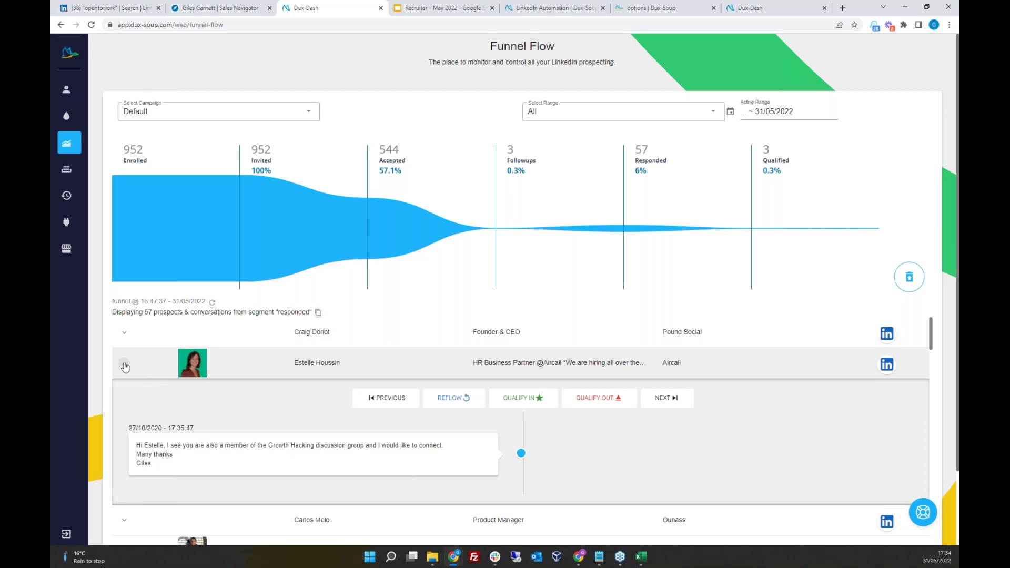
{"action": "left_click", "coordinate": [124, 363]}
{"action": "left_click", "coordinate": [123, 335]}
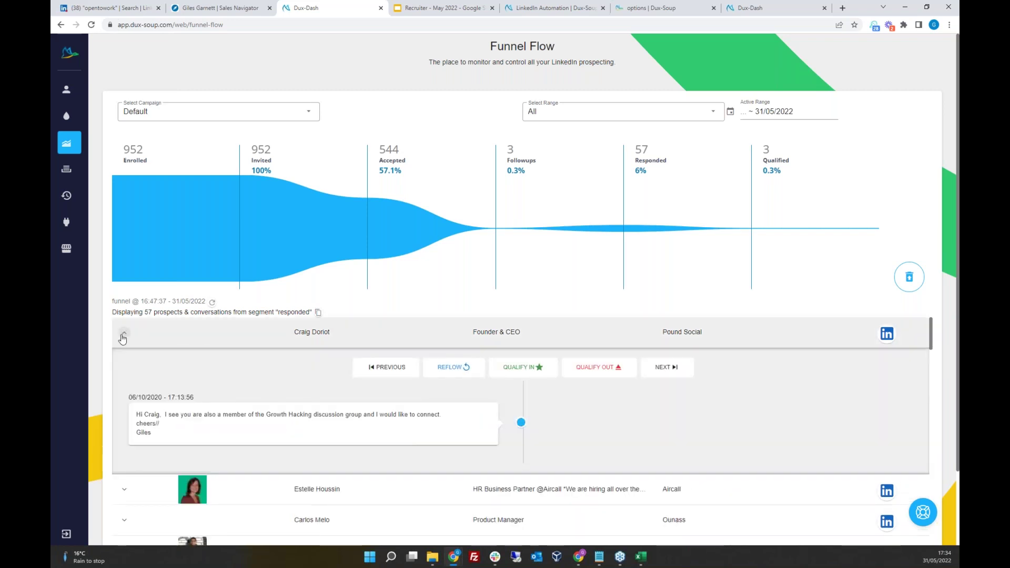
{"action": "left_click", "coordinate": [123, 336]}
{"action": "left_click", "coordinate": [124, 424]}
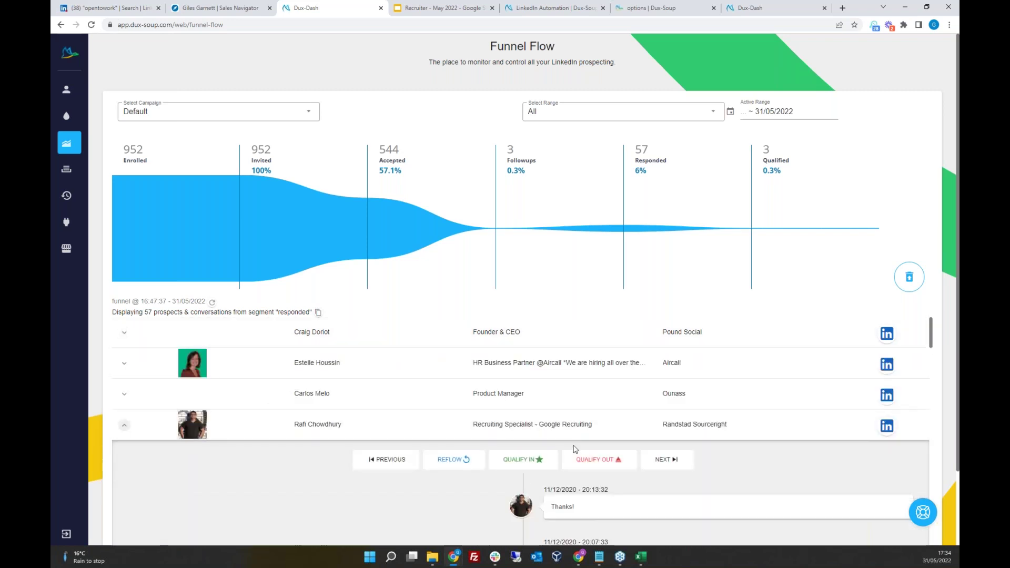
{"action": "scroll", "coordinate": [573, 448], "scroll_direction": "down", "scroll_amount": 1}
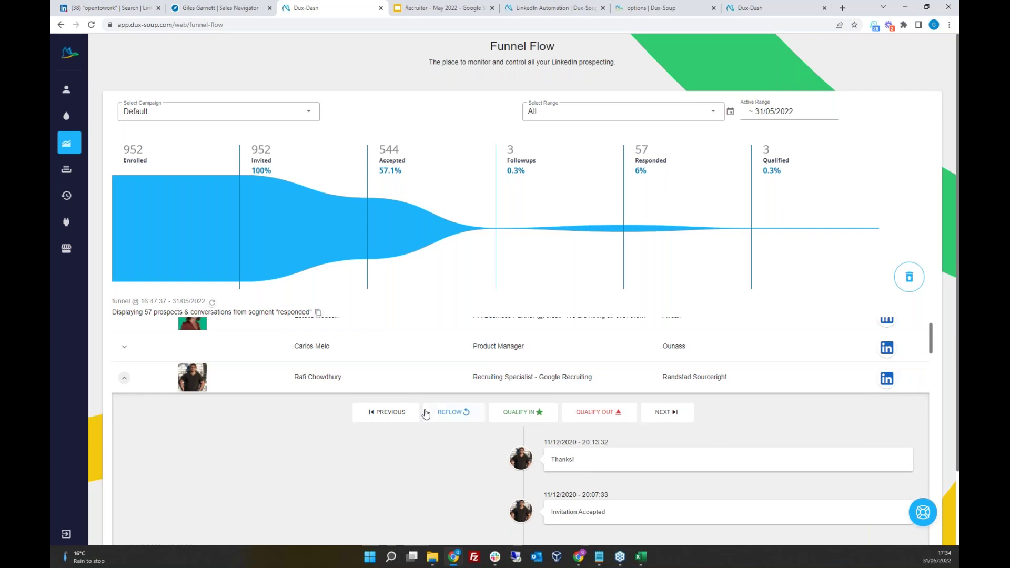
{"action": "left_click", "coordinate": [125, 379]}
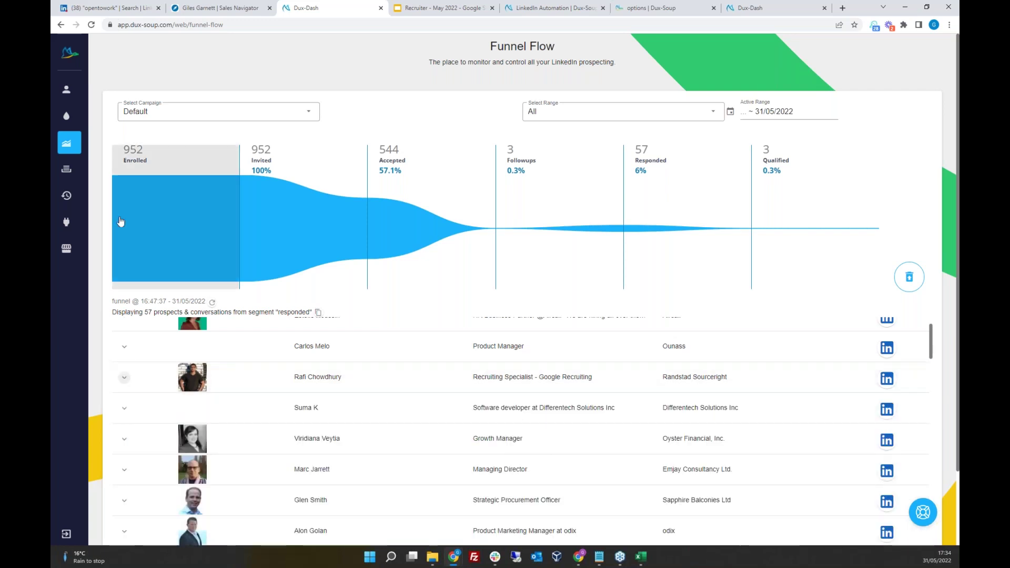
Reload the LinkedIn opentowork people search results.
{"action": "left_click", "coordinate": [116, 10]}
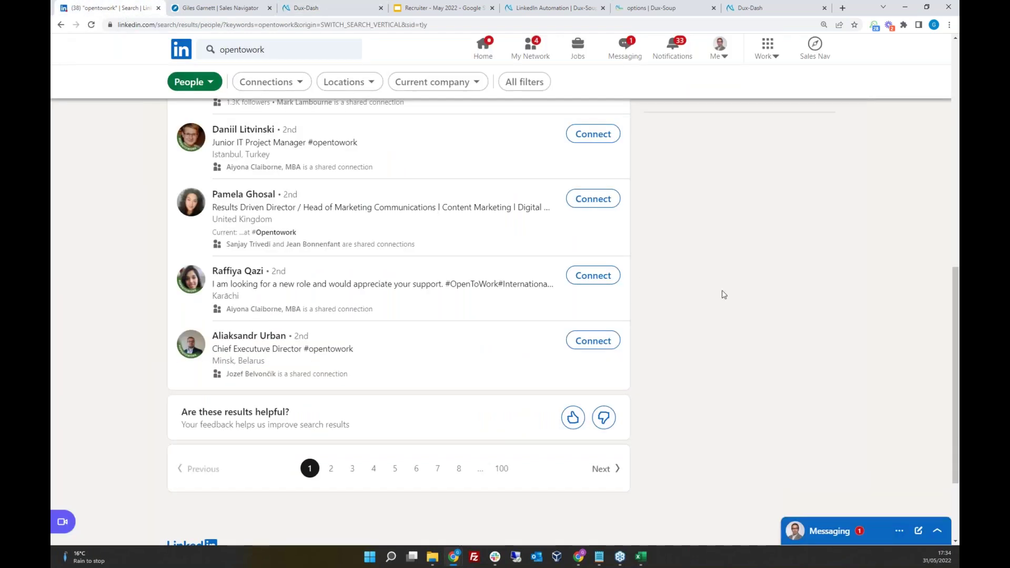
{"action": "scroll", "coordinate": [757, 298], "scroll_direction": "up", "scroll_amount": 15}
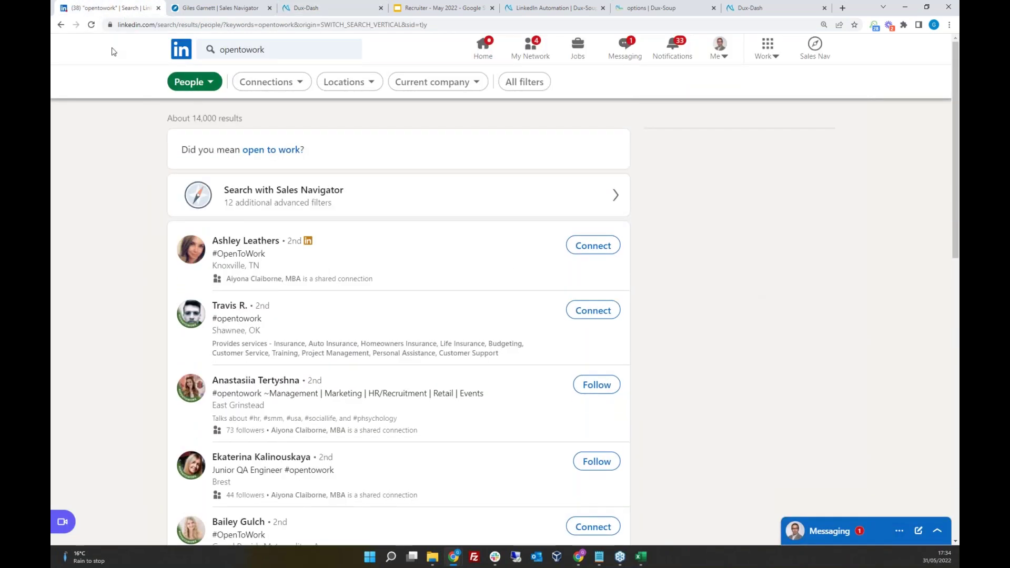
{"action": "left_click", "coordinate": [91, 25]}
Show Dux-Soup's Enroll Profiles campaign choices beside the results, then return to the options page.
{"action": "left_click", "coordinate": [874, 27]}
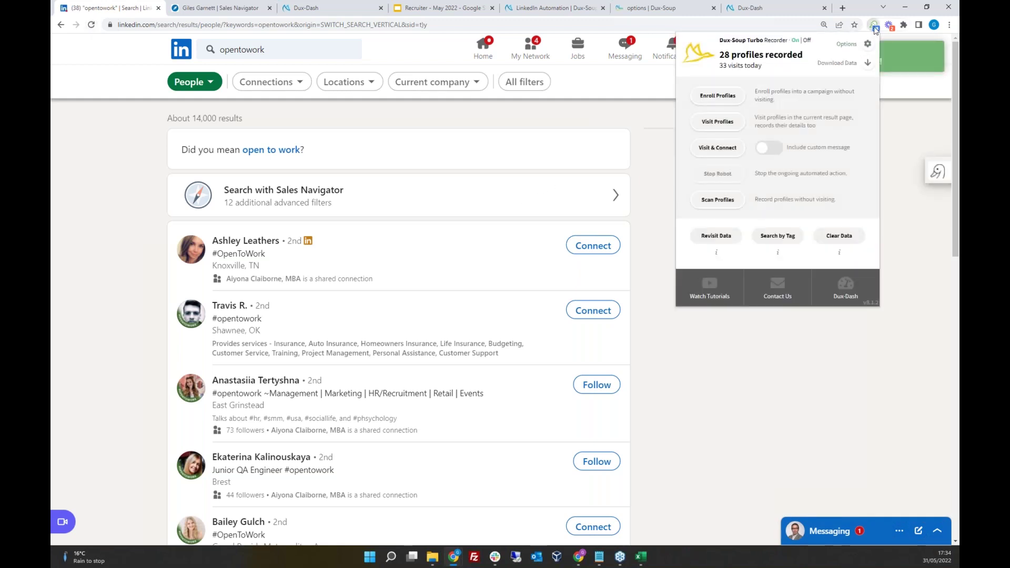
{"action": "left_click", "coordinate": [723, 98]}
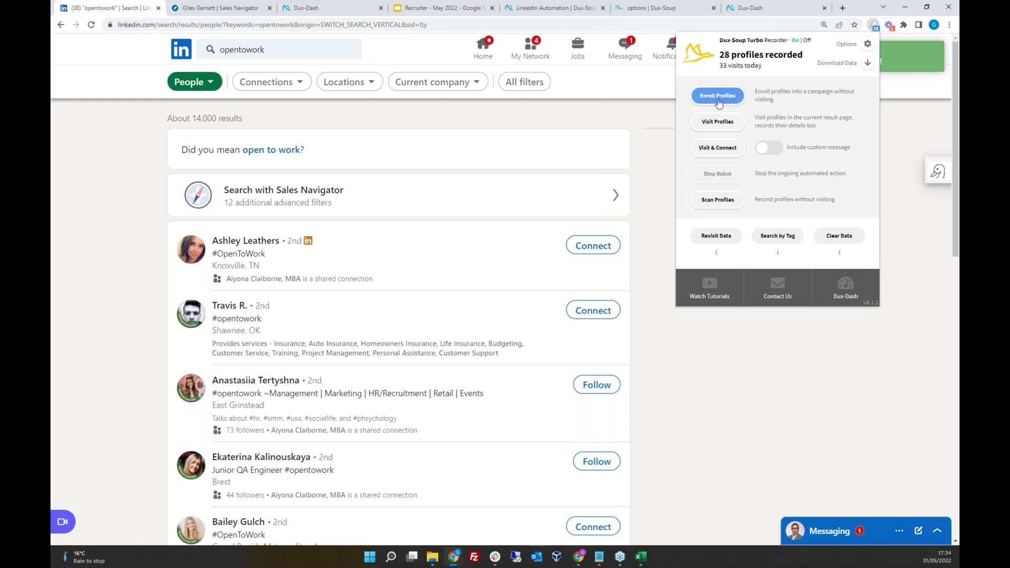
{"action": "left_click", "coordinate": [932, 168]}
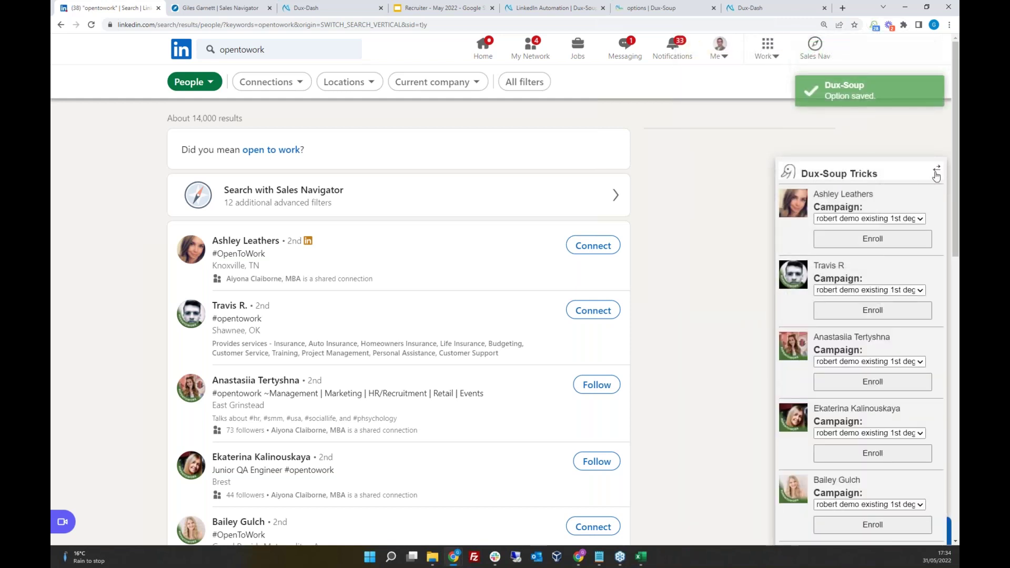
{"action": "scroll", "coordinate": [735, 206], "scroll_direction": "down", "scroll_amount": 1}
{"action": "left_click", "coordinate": [861, 171]}
{"action": "left_click", "coordinate": [691, 184]}
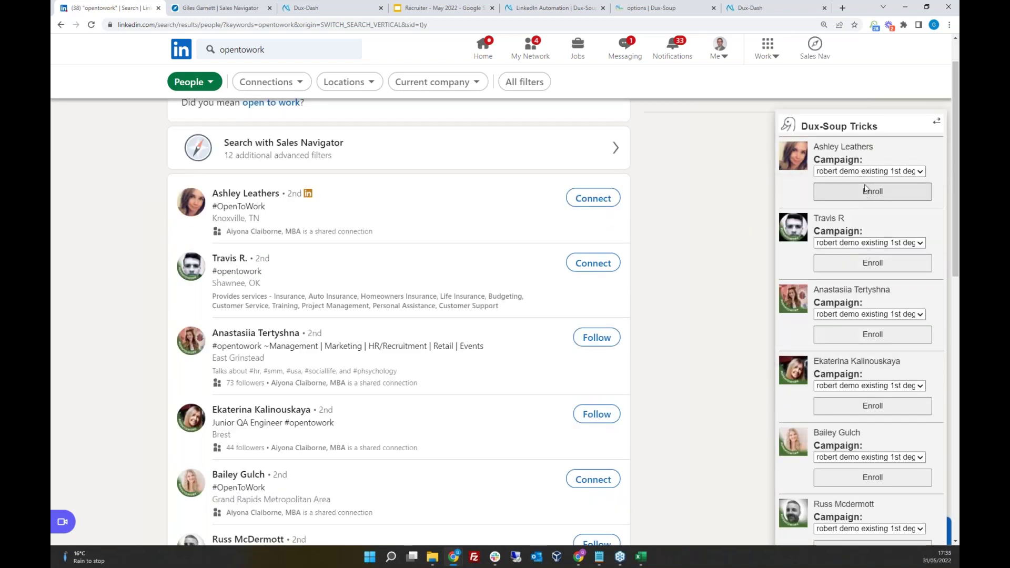
{"action": "scroll", "coordinate": [709, 251], "scroll_direction": "down", "scroll_amount": 1}
{"action": "scroll", "coordinate": [708, 251], "scroll_direction": "down", "scroll_amount": 4}
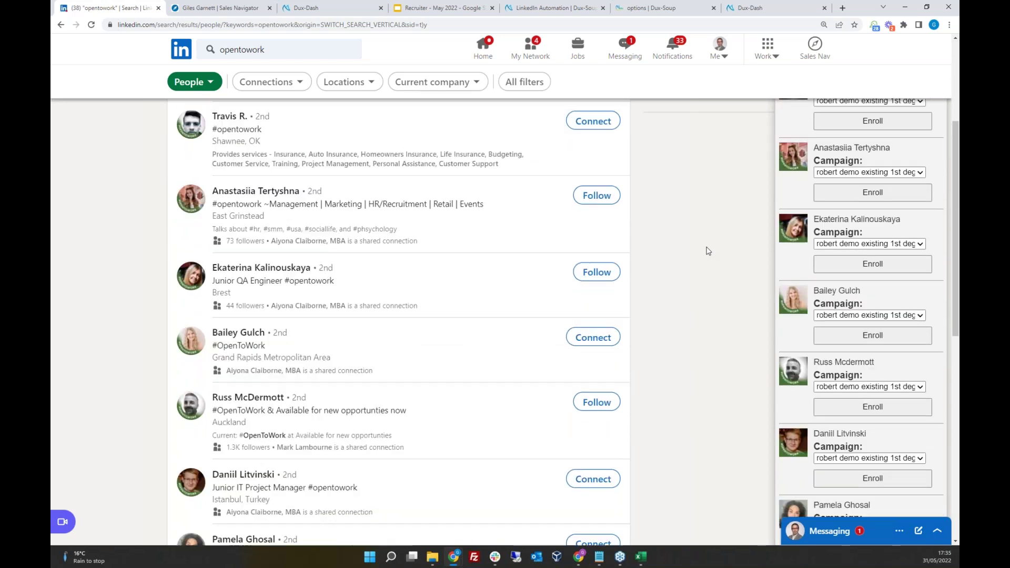
{"action": "scroll", "coordinate": [708, 251], "scroll_direction": "up", "scroll_amount": 6}
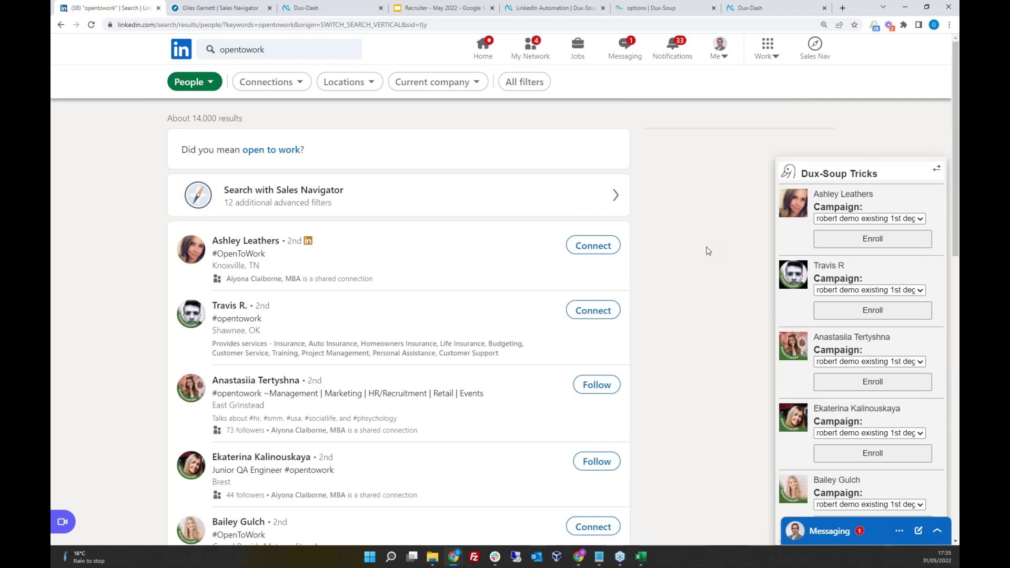
{"action": "left_click", "coordinate": [680, 9]}
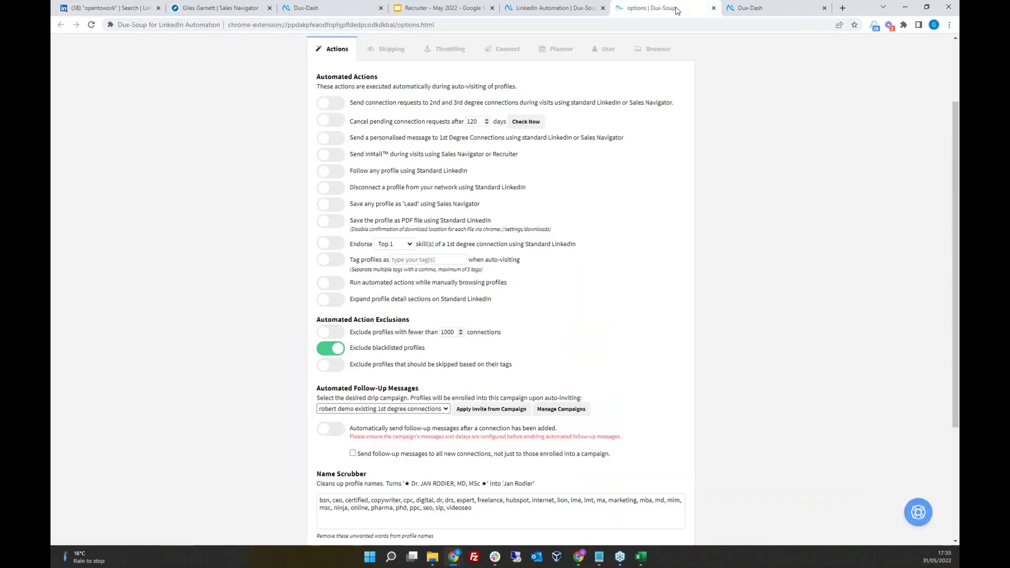
Show the Throttling settings, then start the Recruiter - May 2022 slideshow at the Questions slide.
{"action": "left_click", "coordinate": [450, 49]}
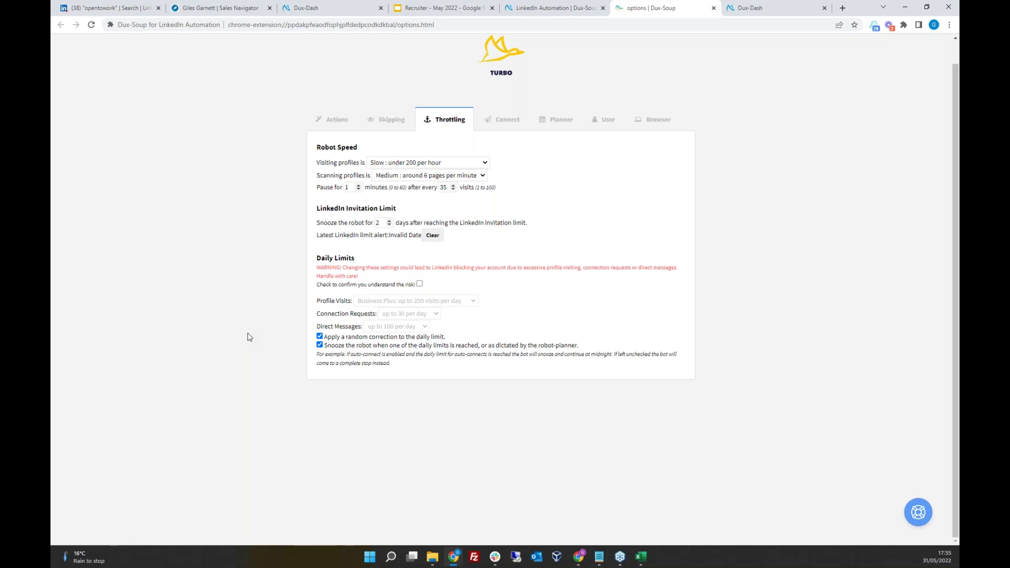
{"action": "left_click", "coordinate": [436, 9]}
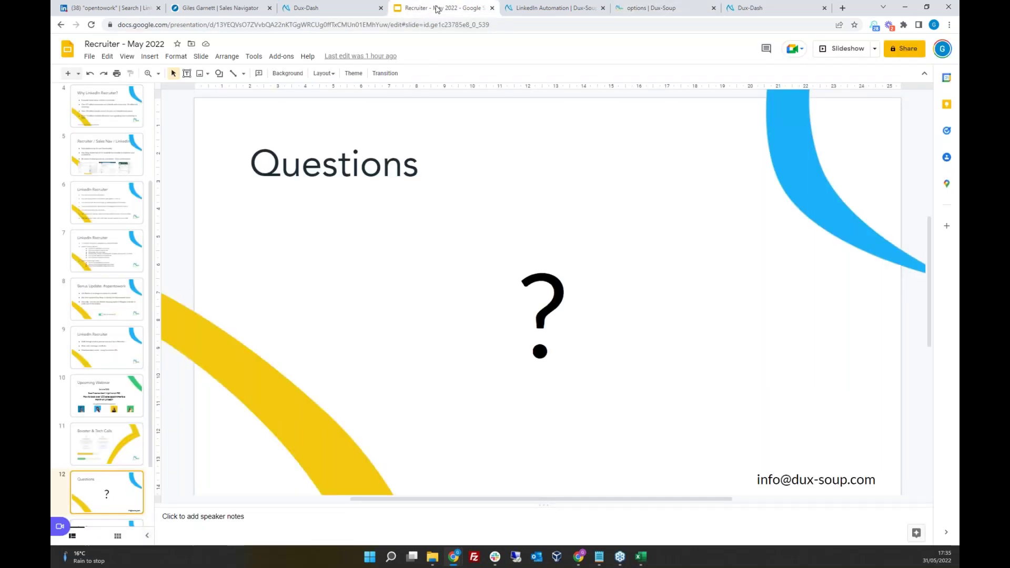
{"action": "left_click", "coordinate": [829, 52]}
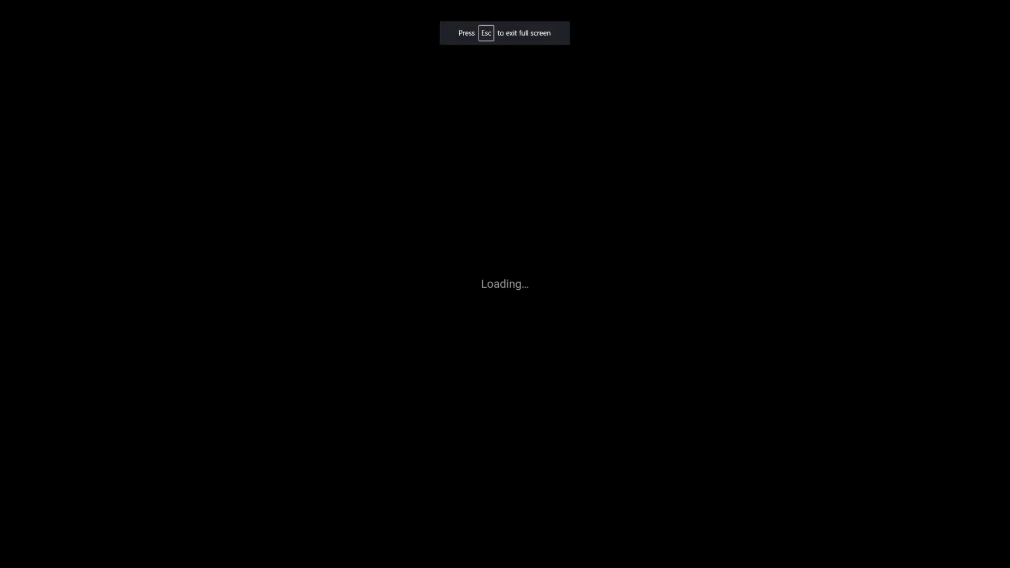